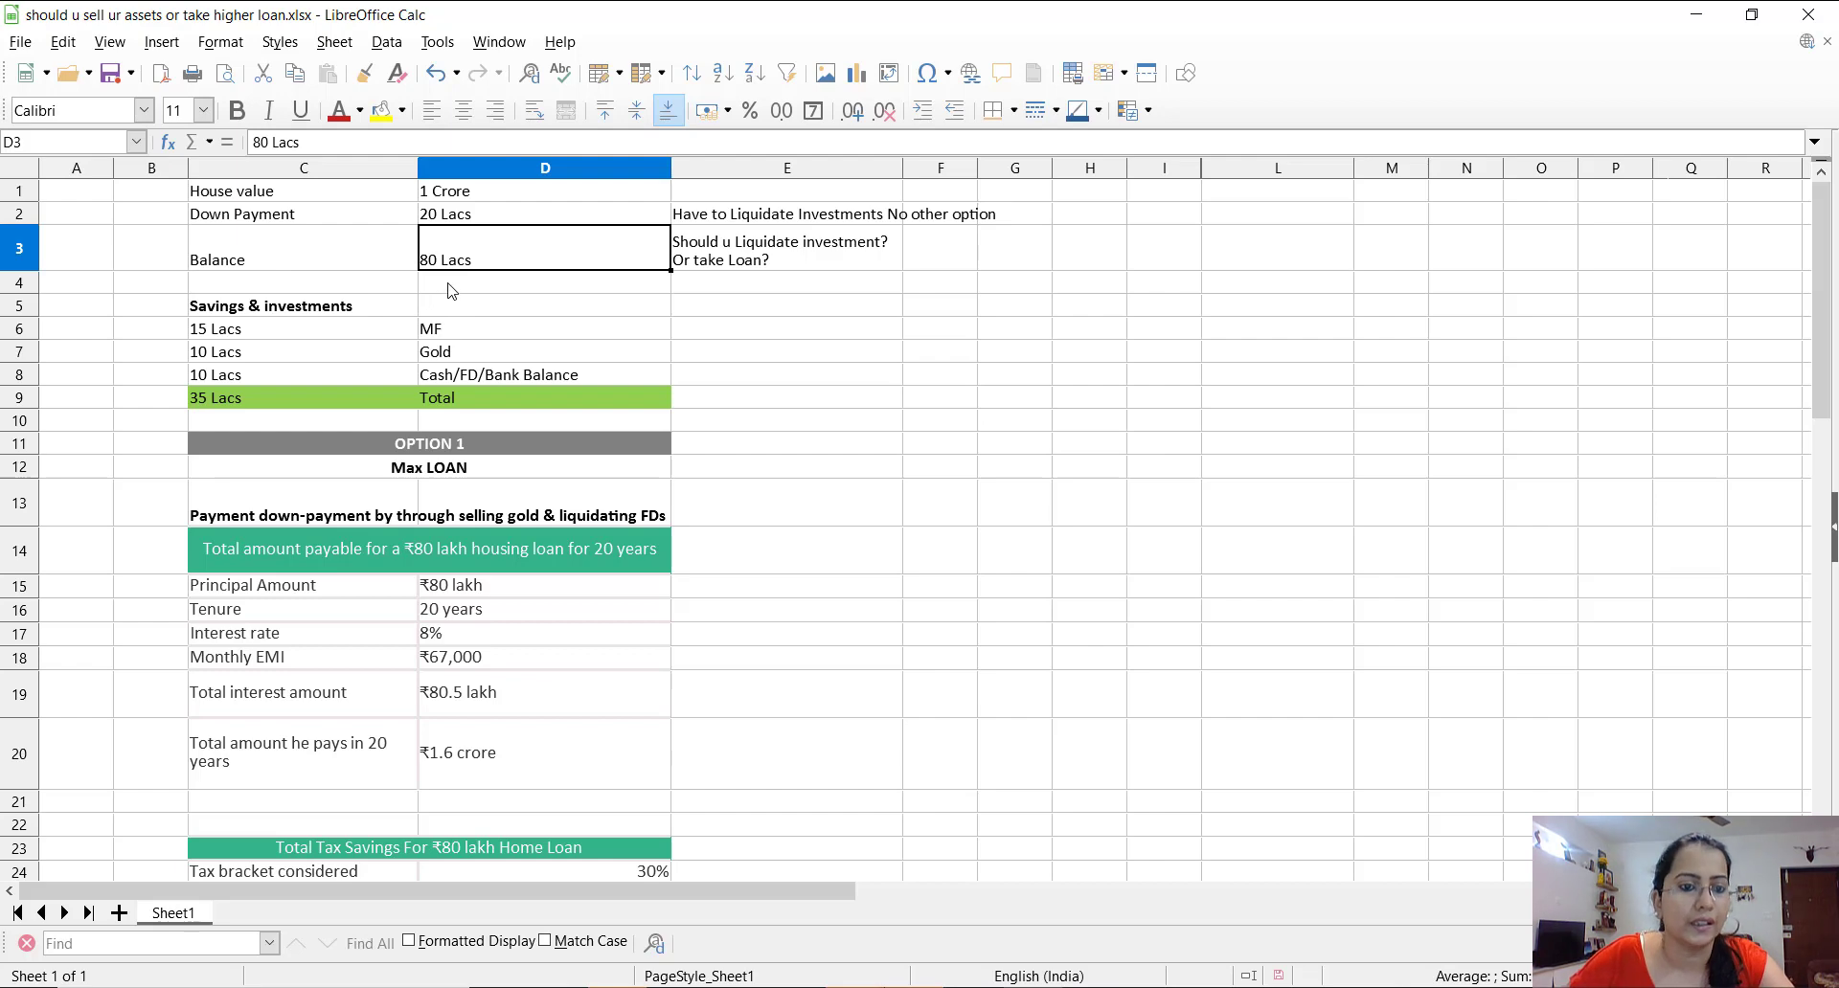
- Review the Savings & investments list in C5:C9, from the mutual fund amount through gold and cash to the total
click(396, 305)
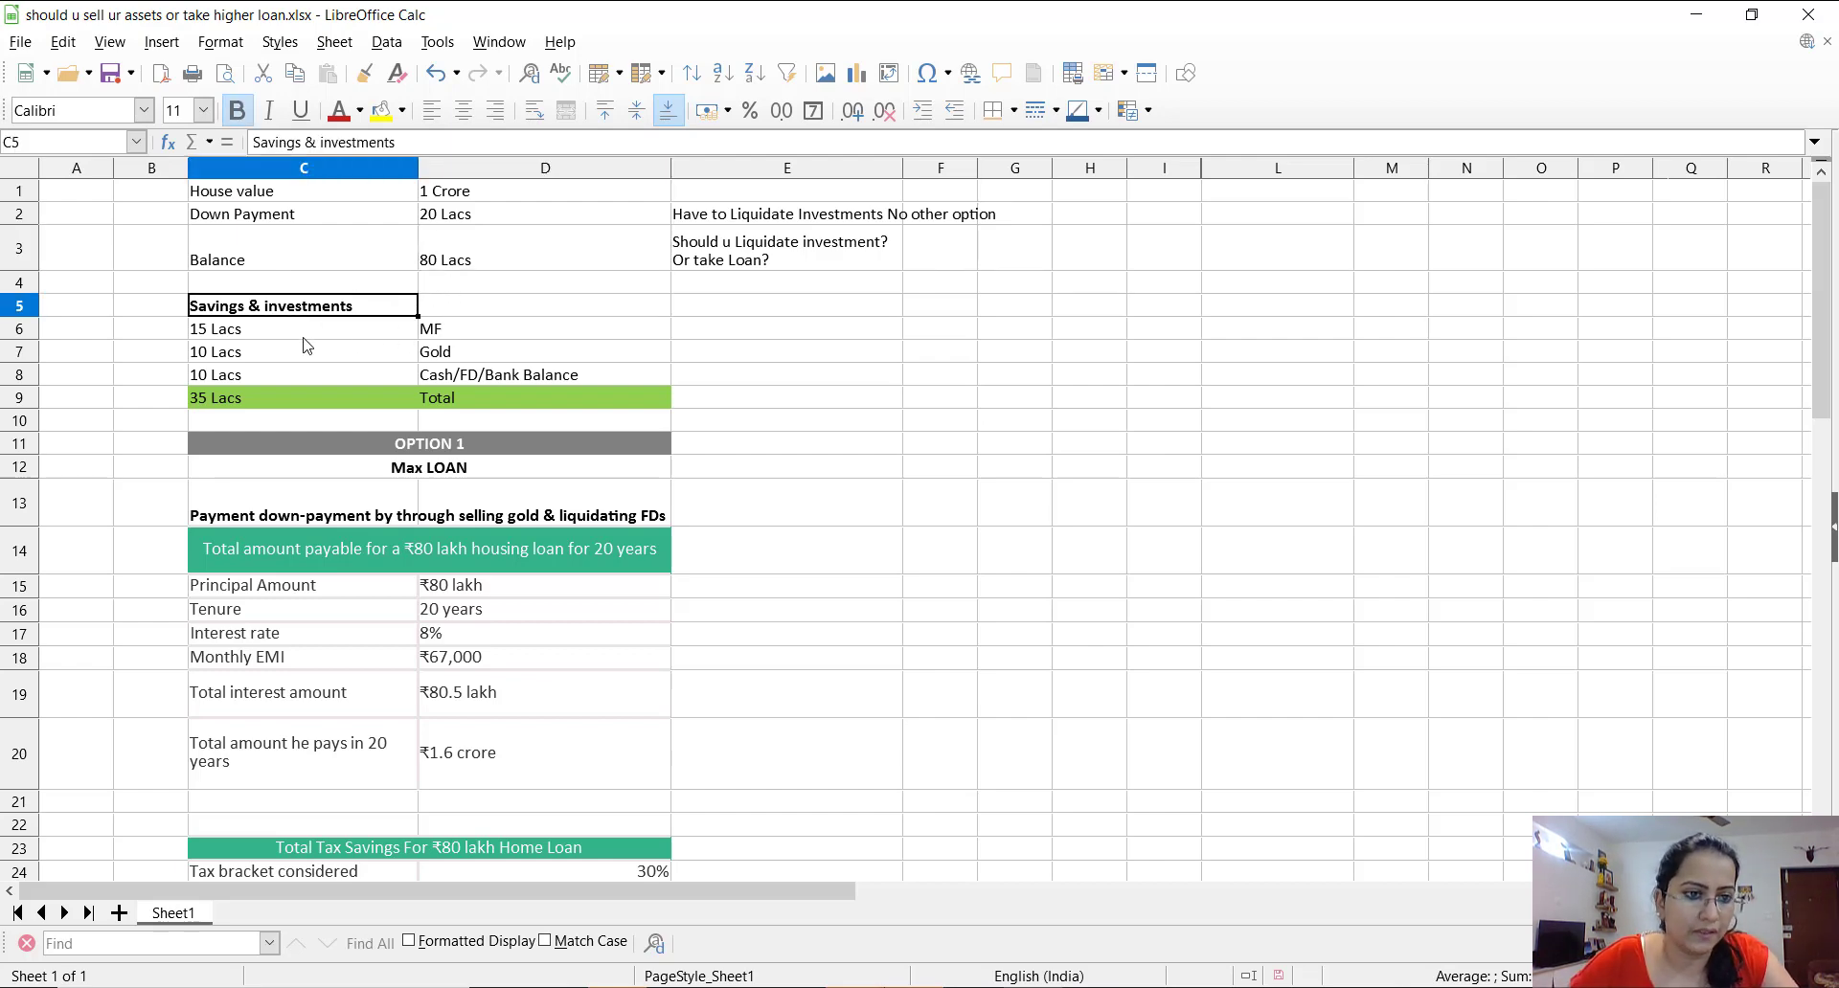
click(268, 335)
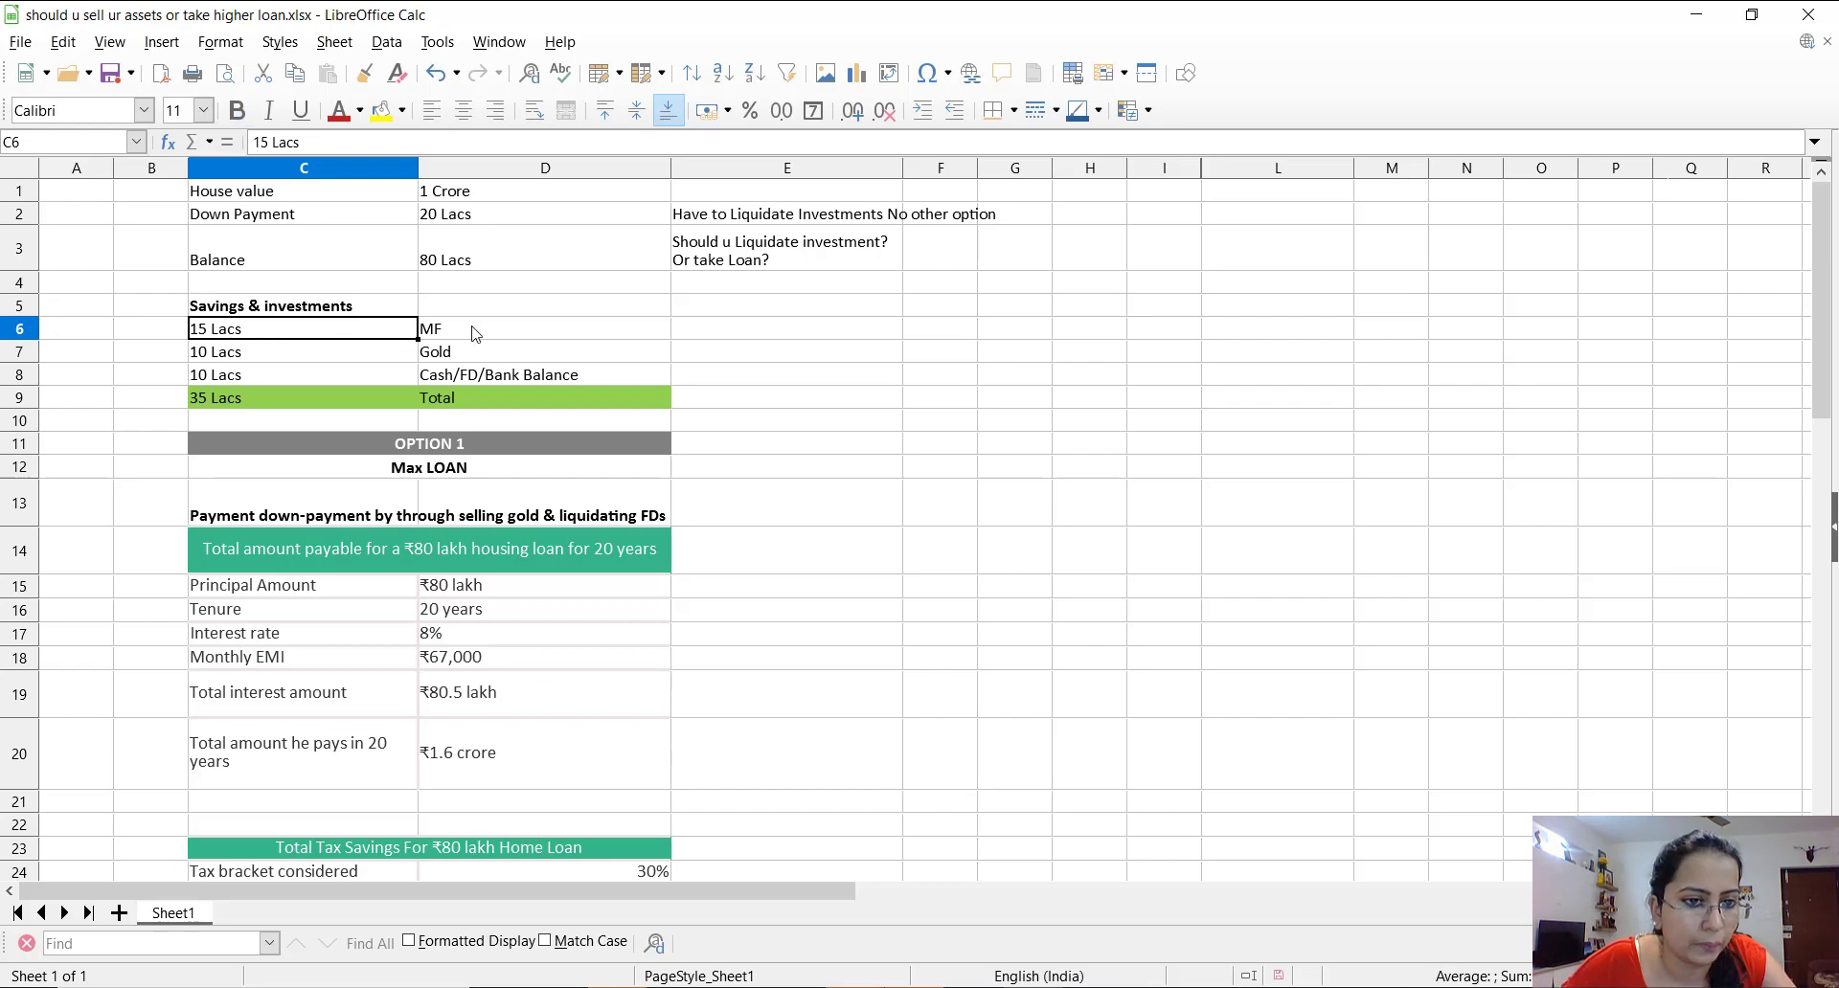
click(375, 363)
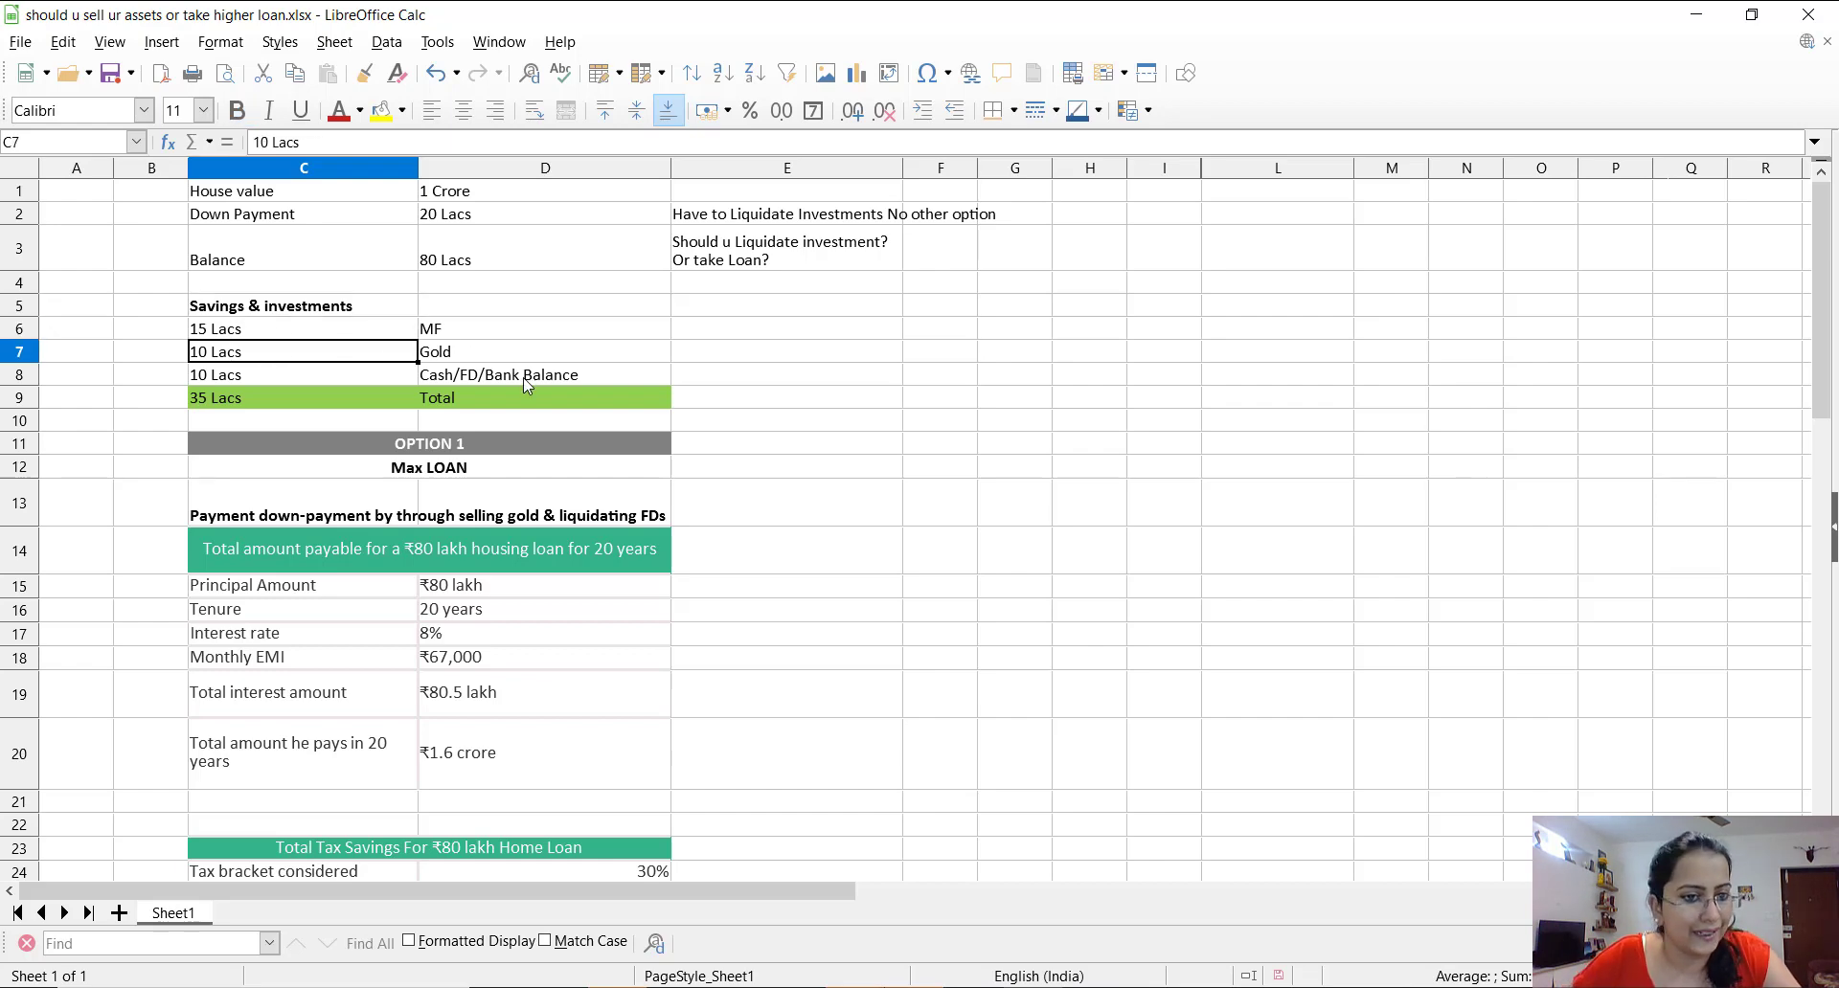
click(366, 376)
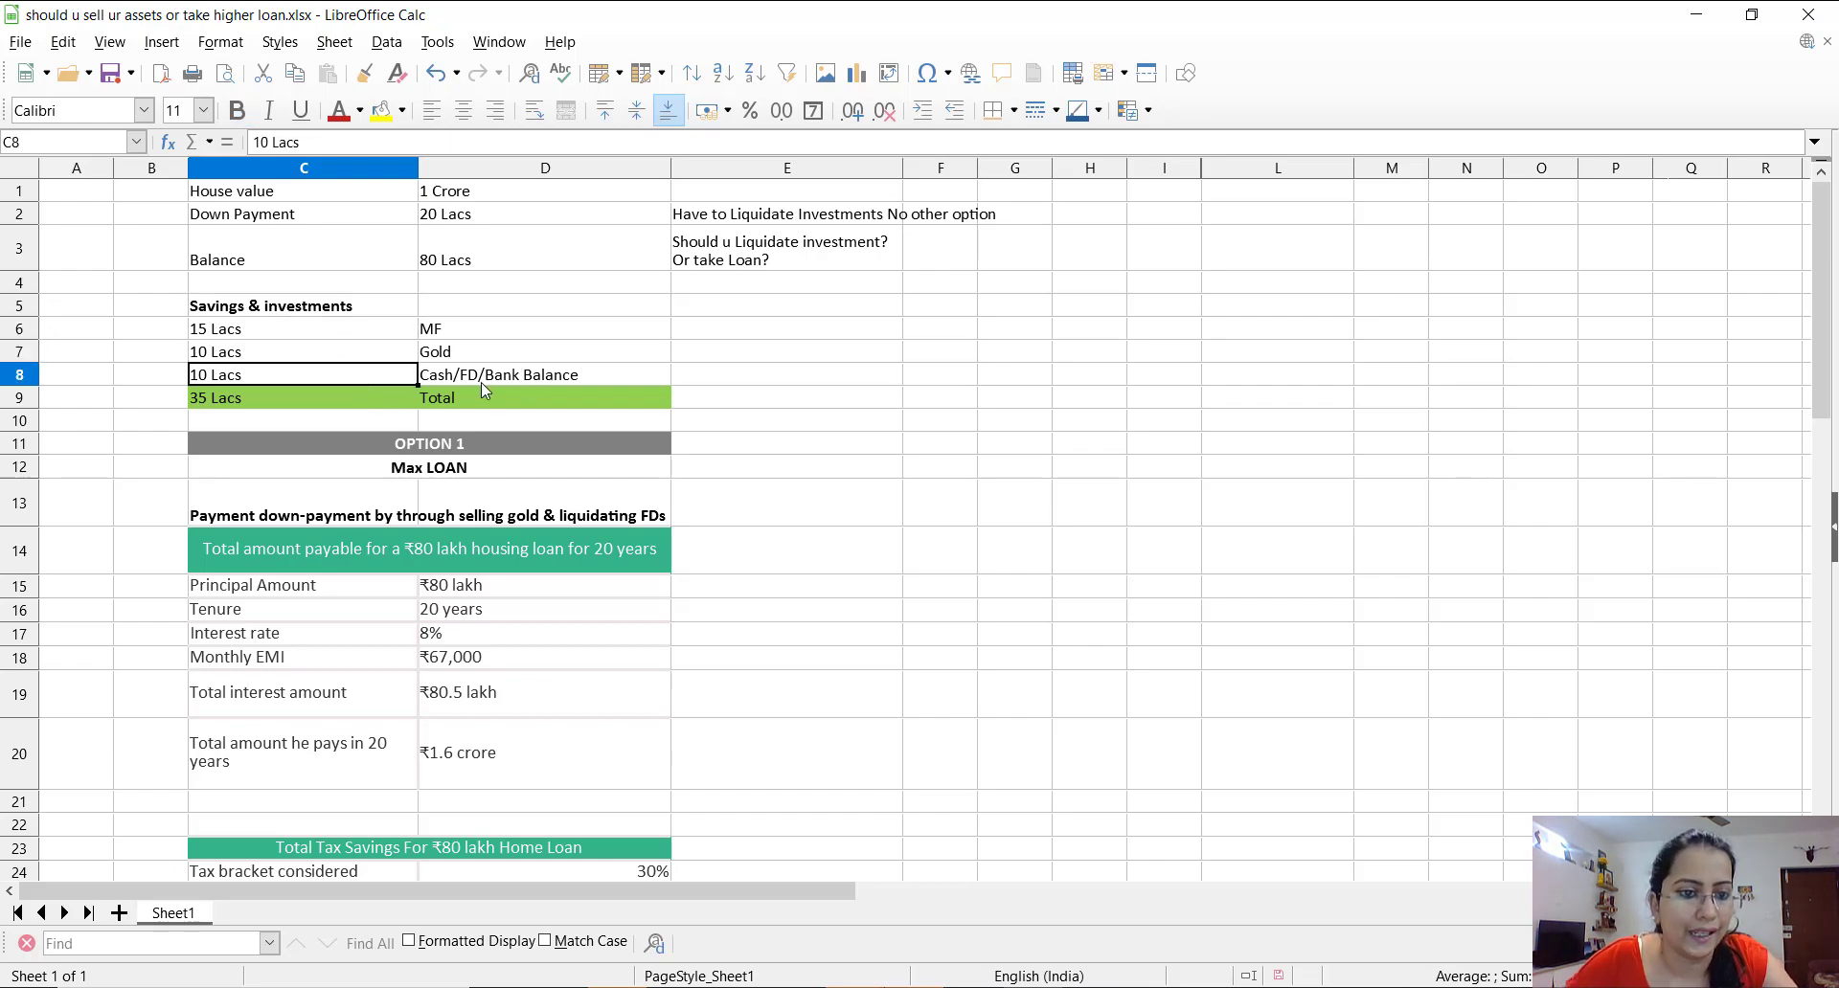
click(347, 400)
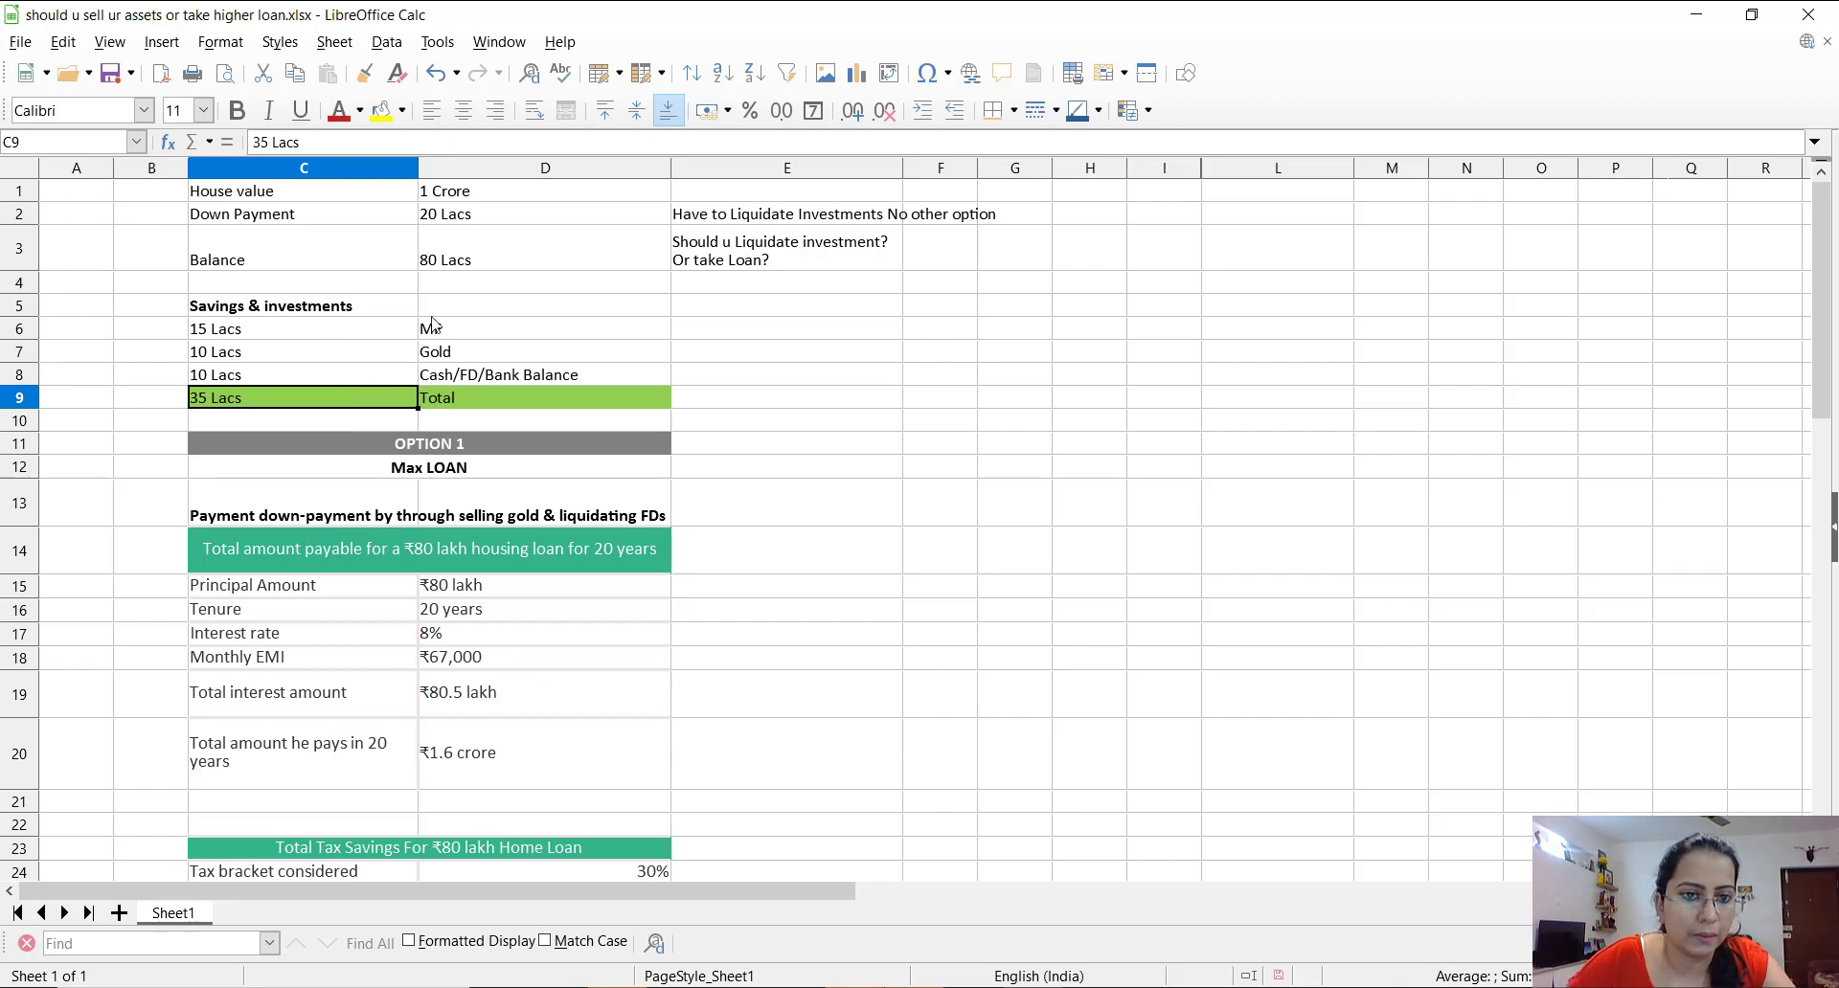
- Compare the down payment in D2 with the gold and cash holdings, highlighting those two rows across B7:E8
click(533, 217)
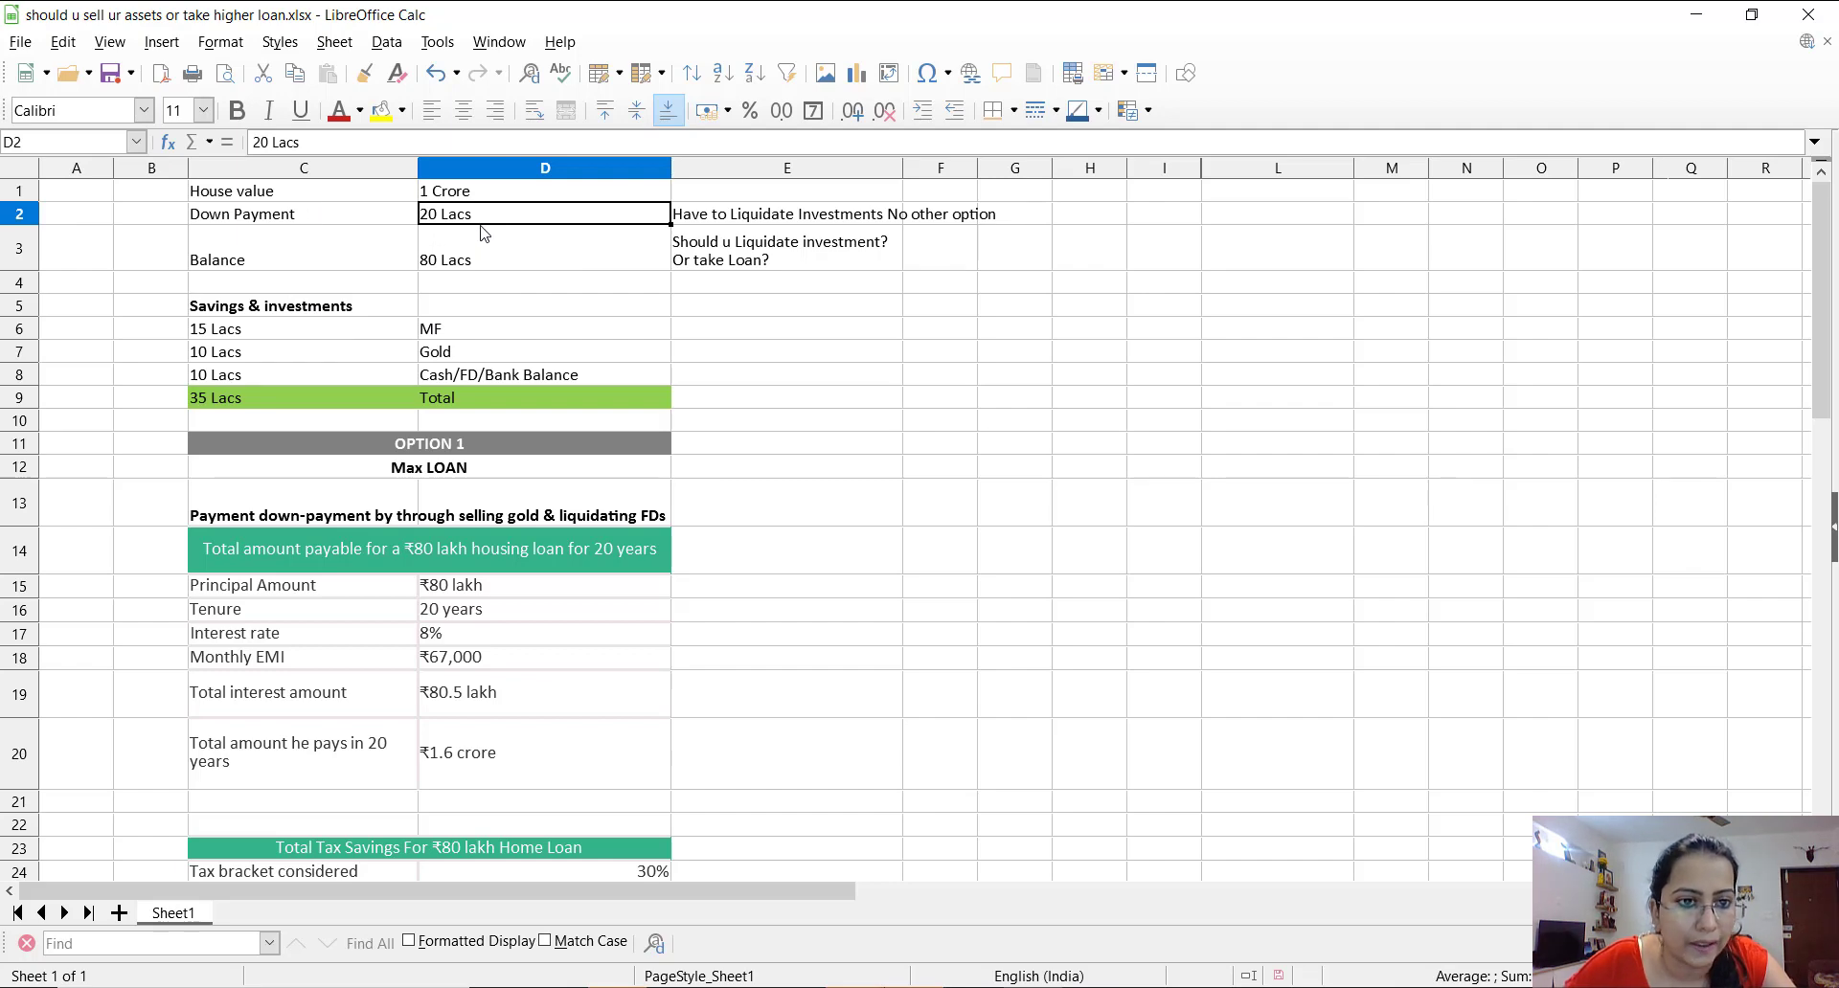
click(311, 374)
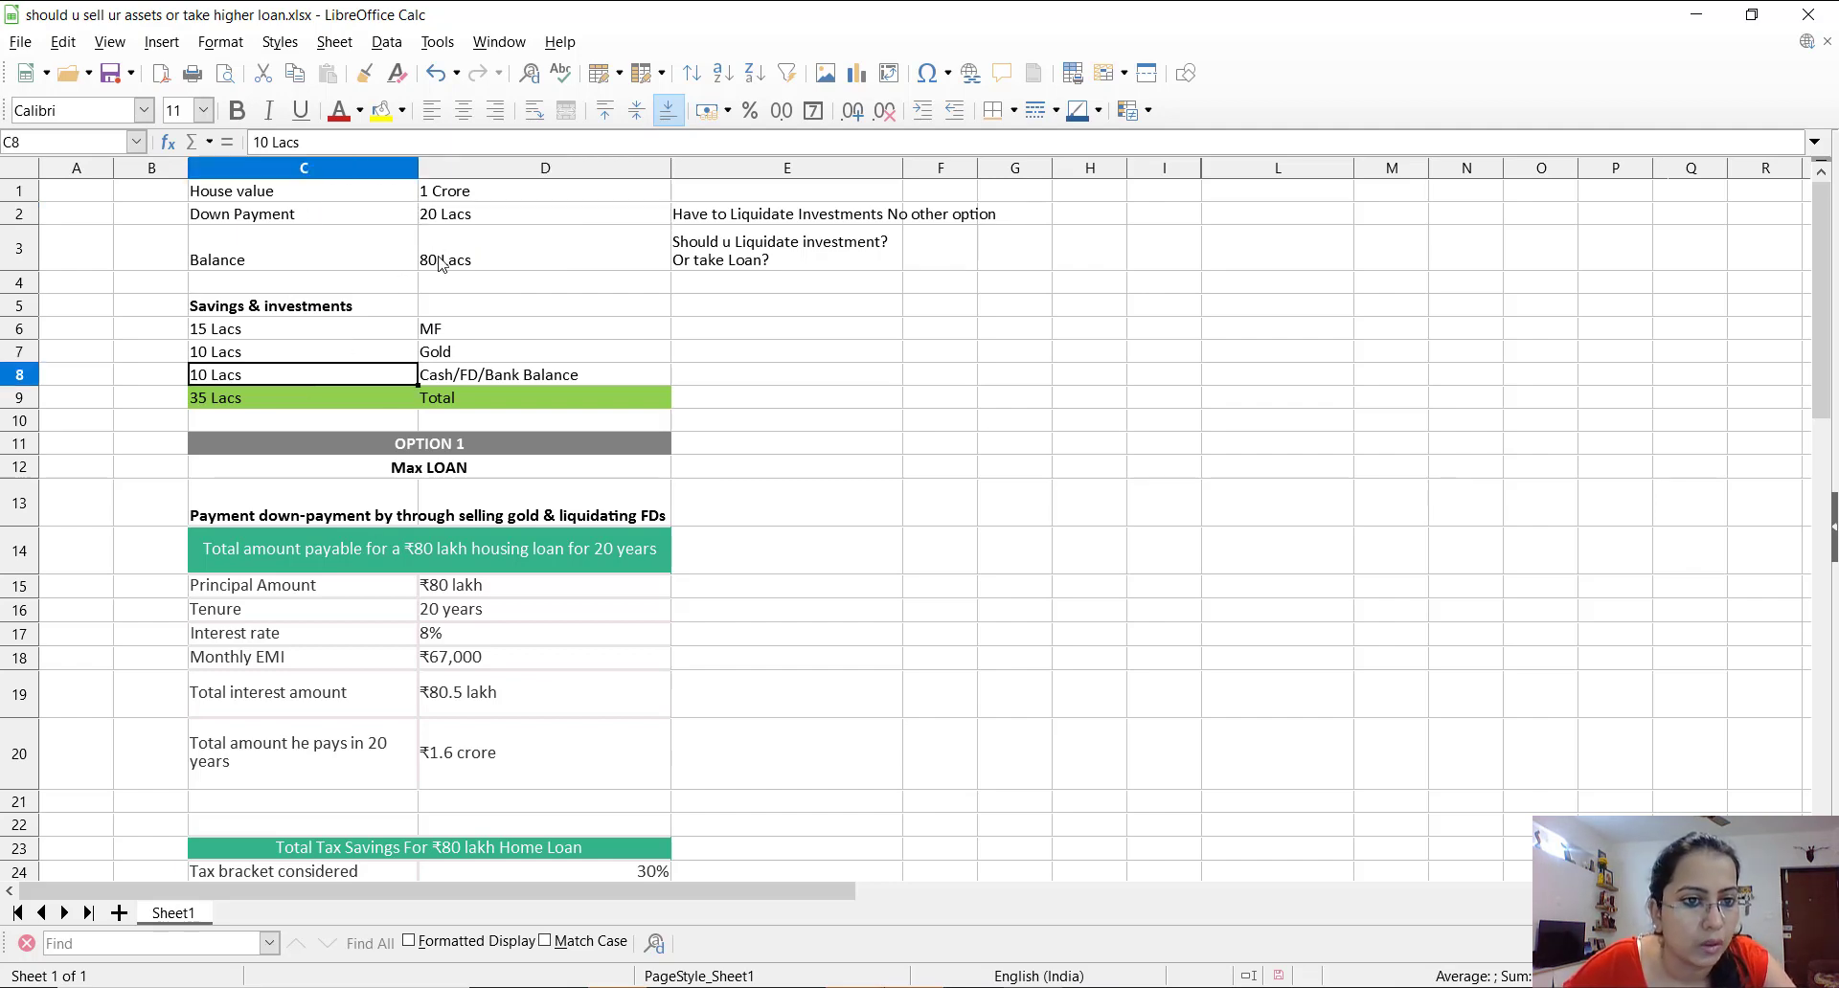
click(349, 352)
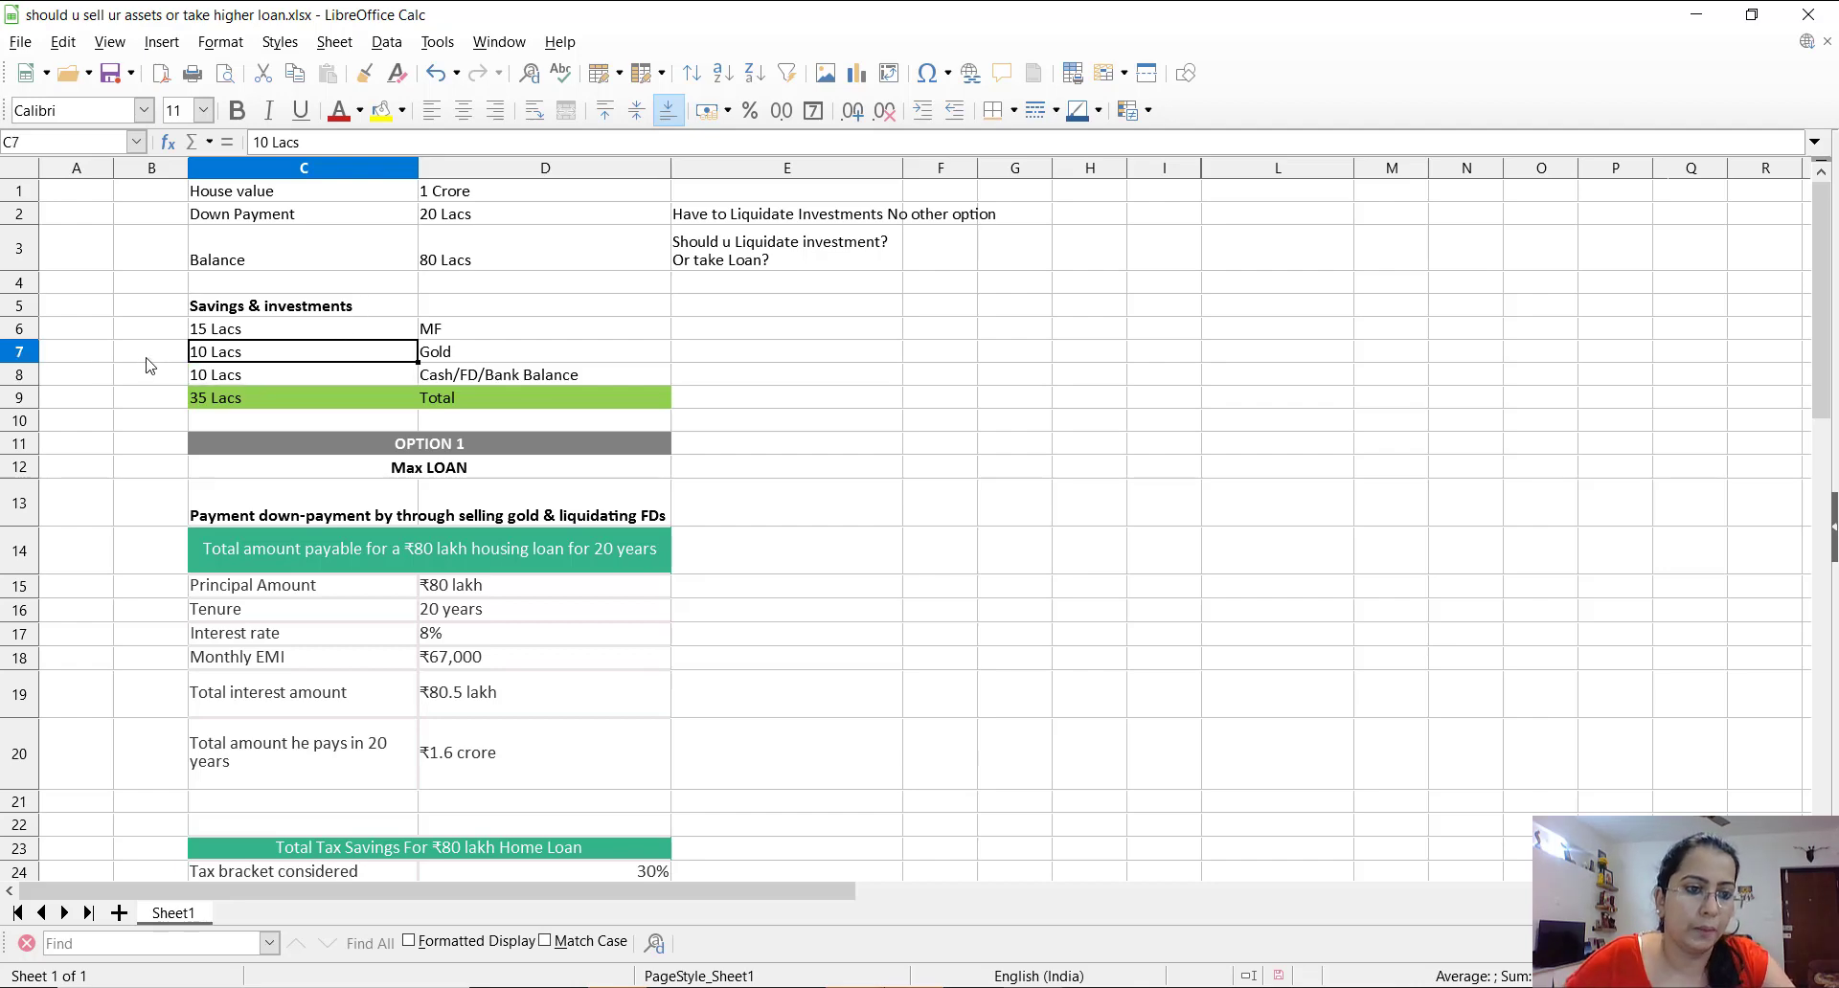
drag(180, 354, 690, 373)
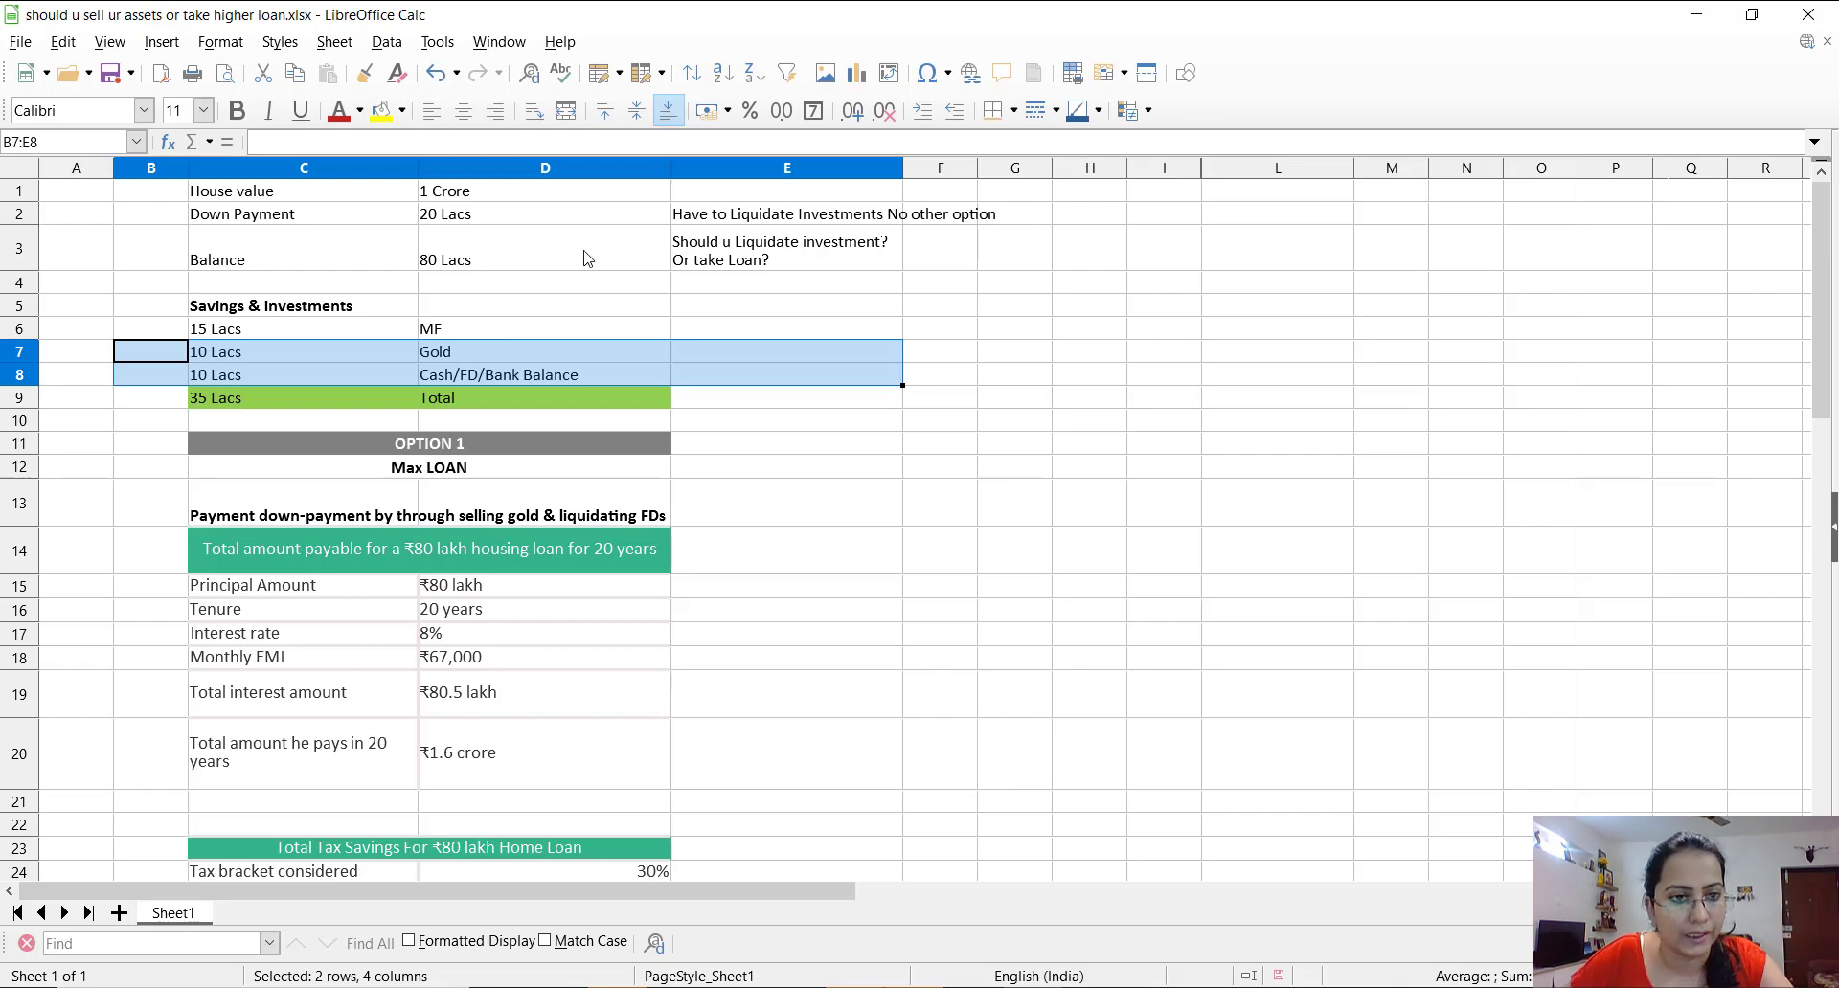
- Examine the Option 1 Max LOAN heading together with the house balance and the mutual fund amount
click(527, 447)
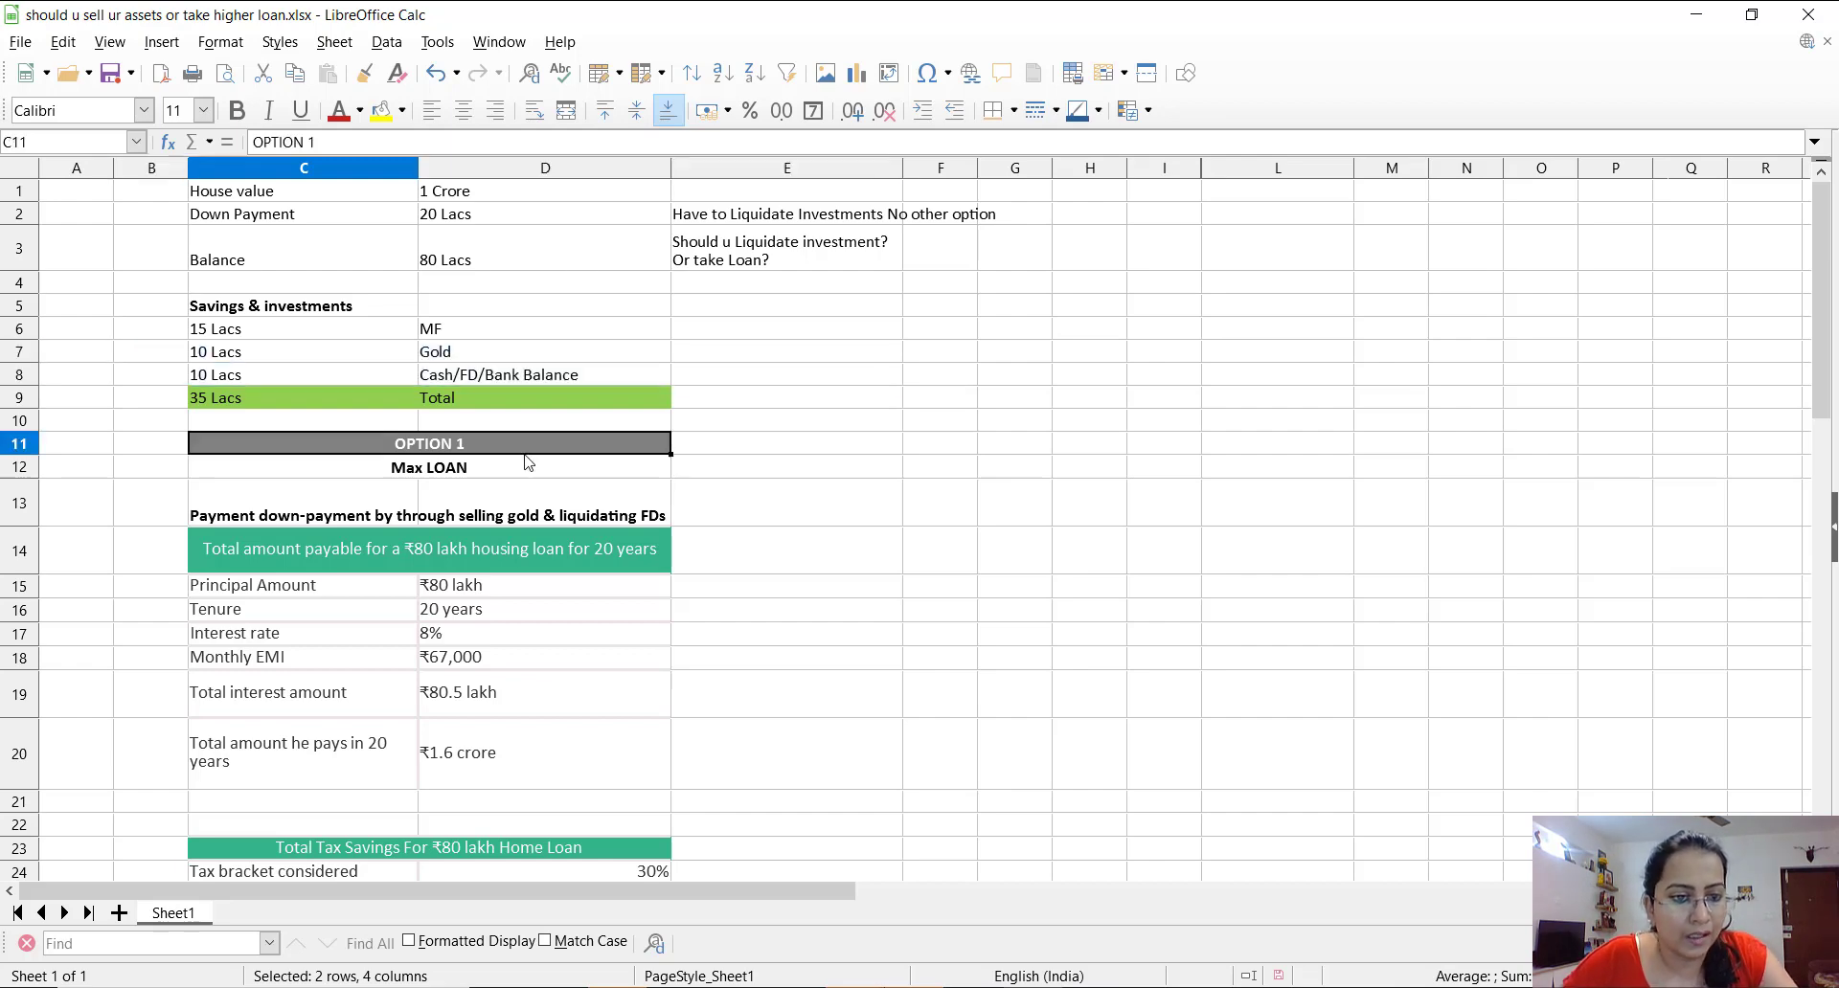
click(454, 478)
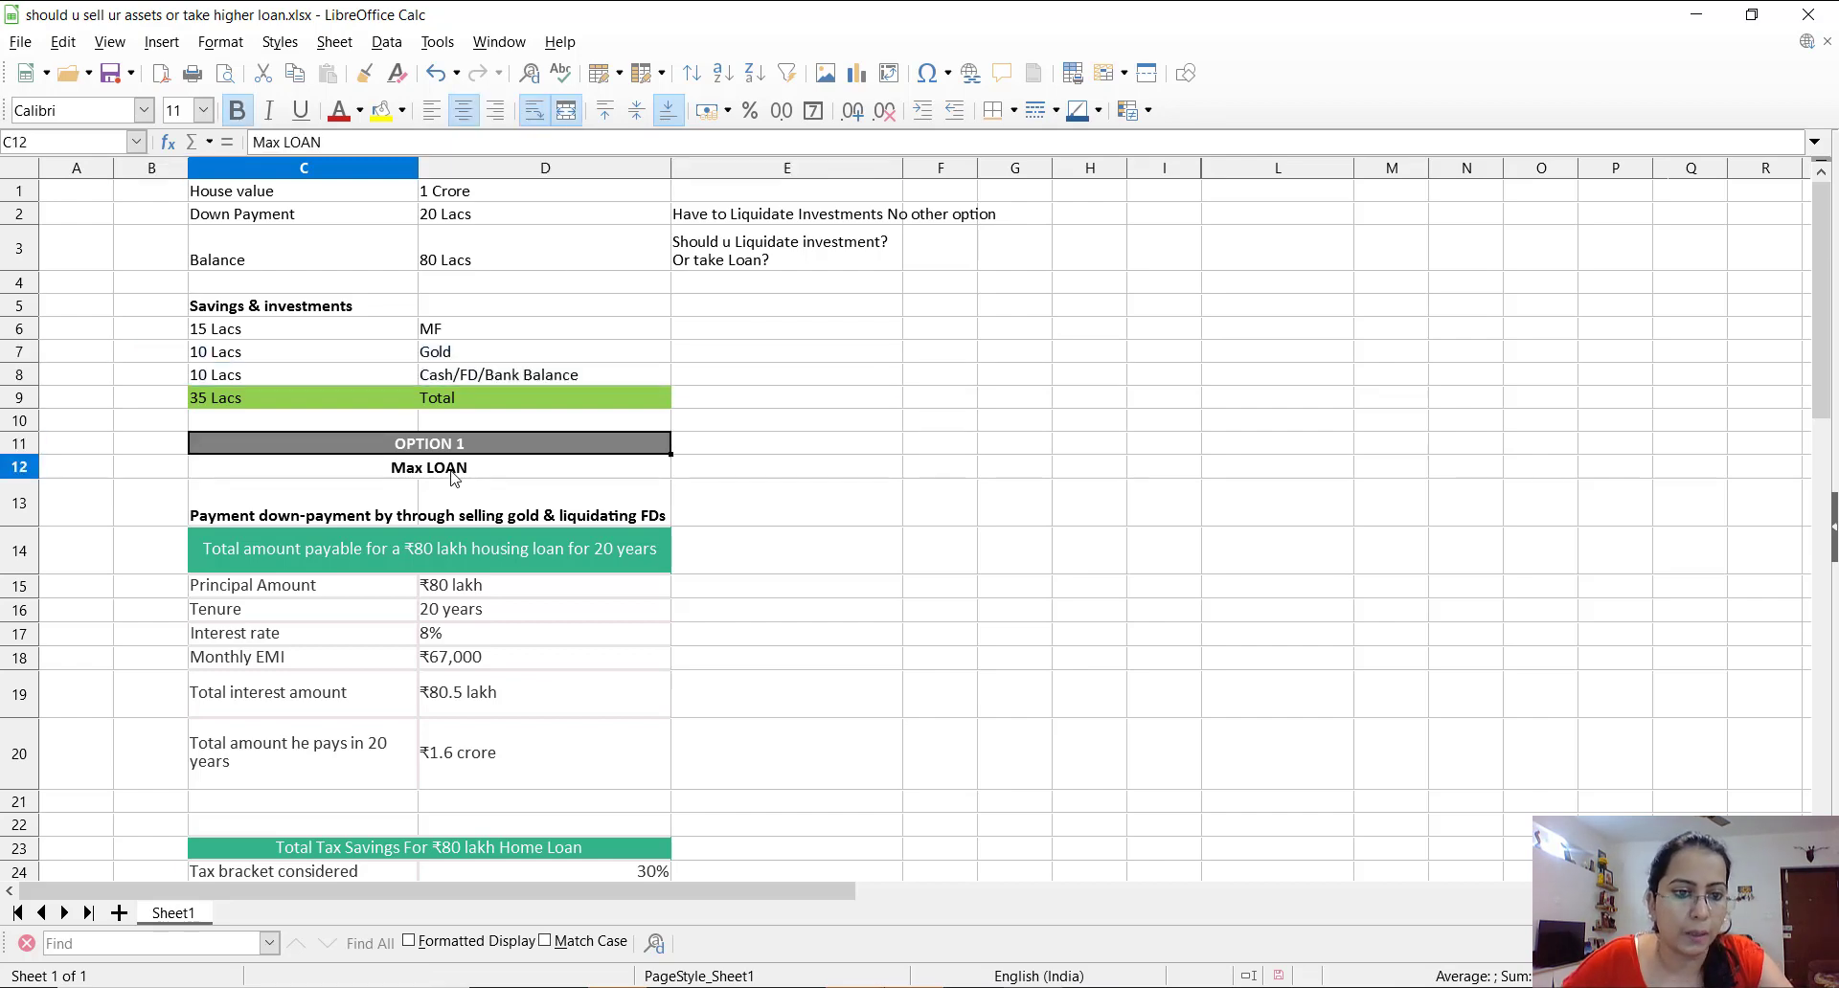
click(541, 249)
click(307, 333)
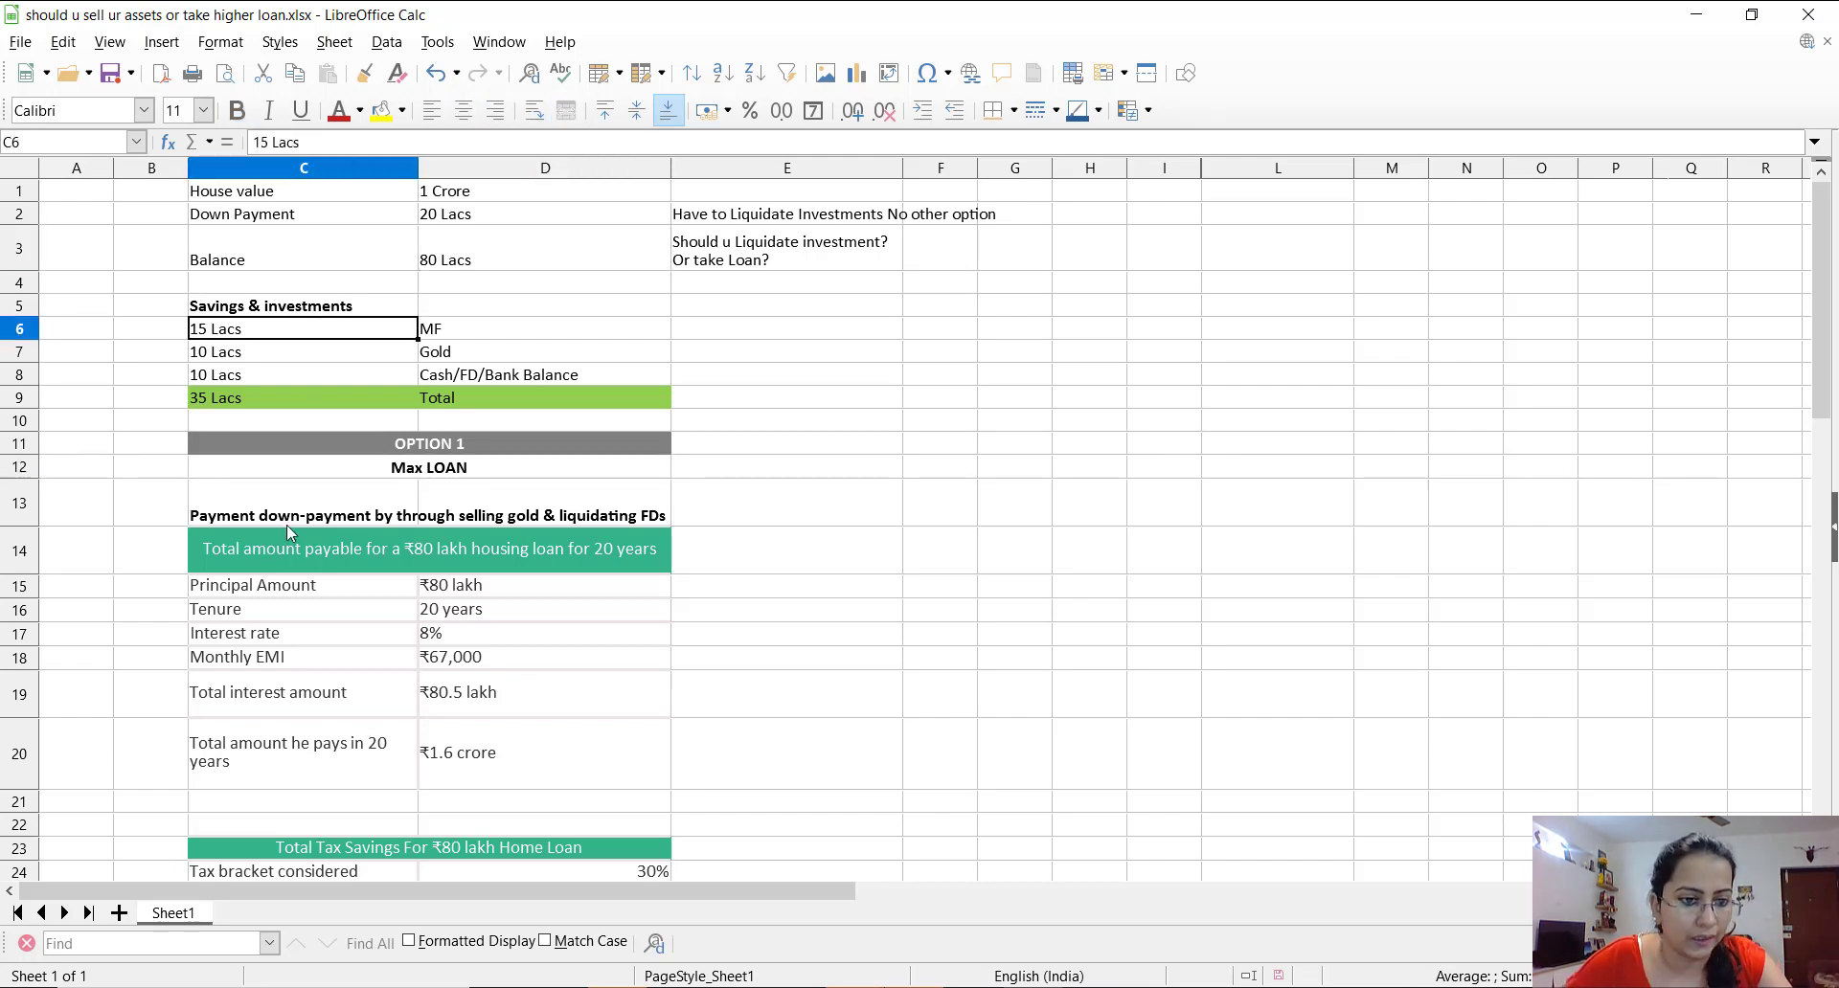
- Examine the principal amount, tenure and interest rate in the Option 1 housing loan table
click(344, 570)
click(327, 594)
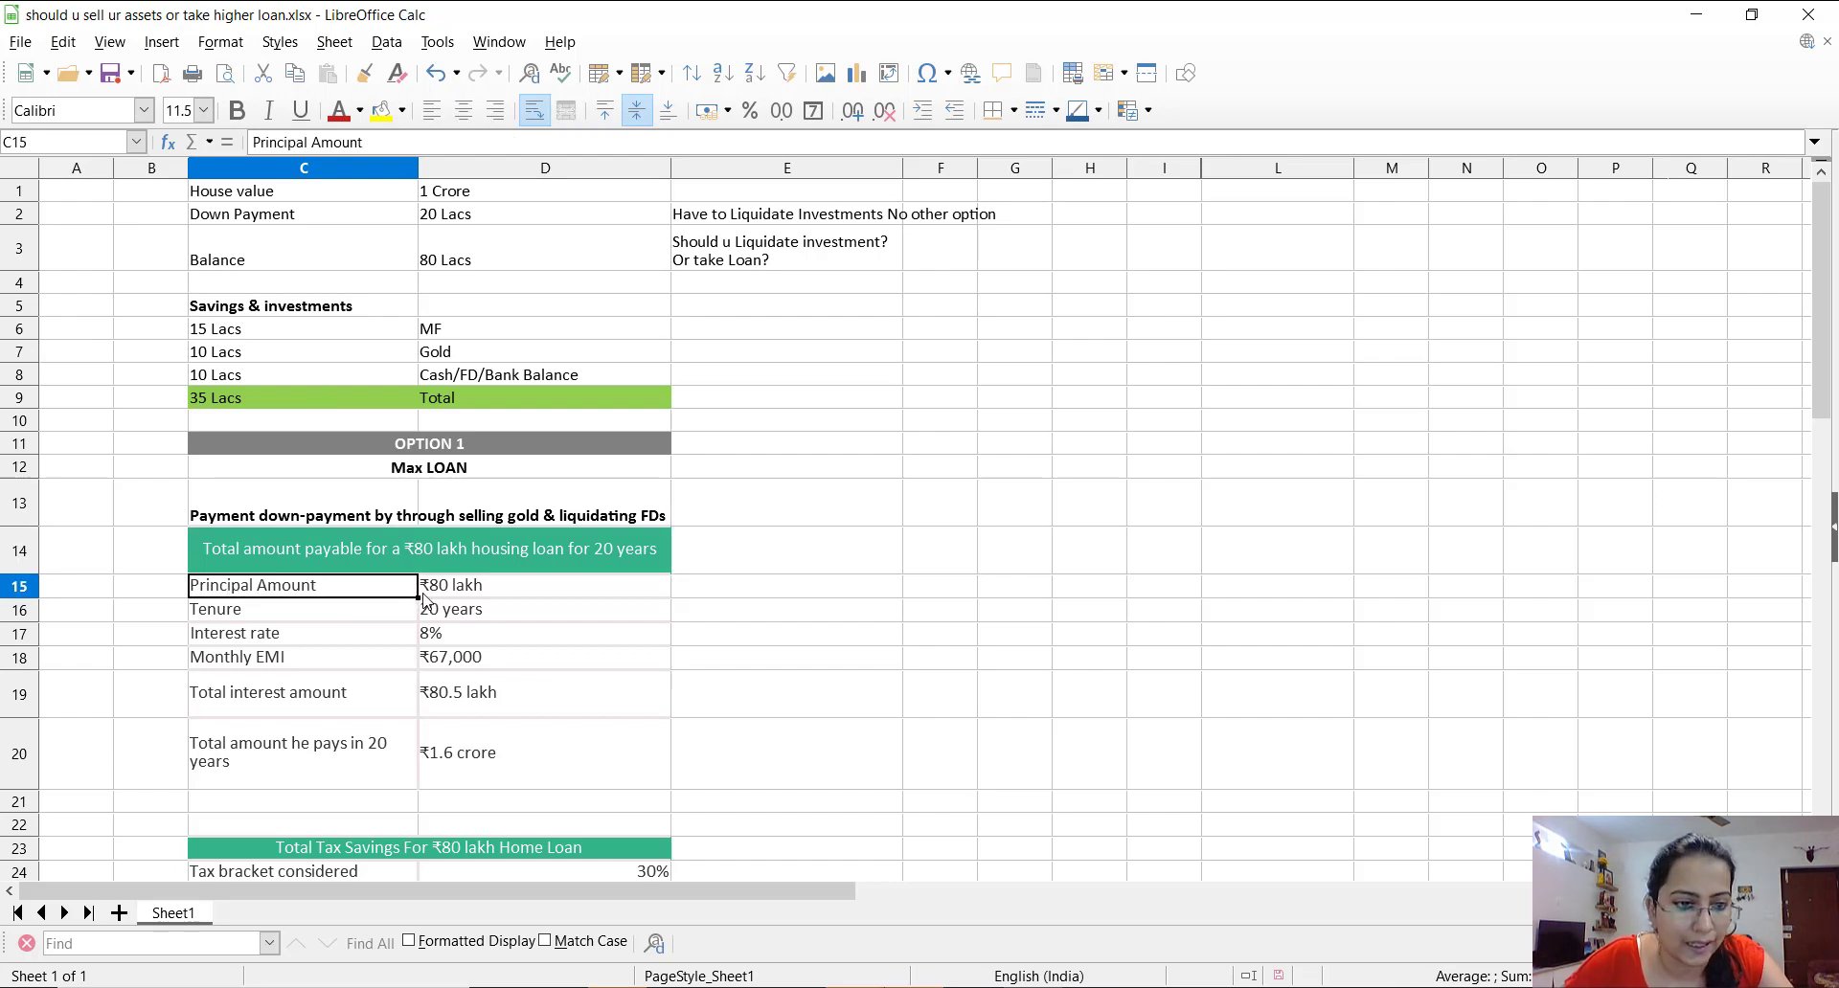
click(332, 611)
click(460, 614)
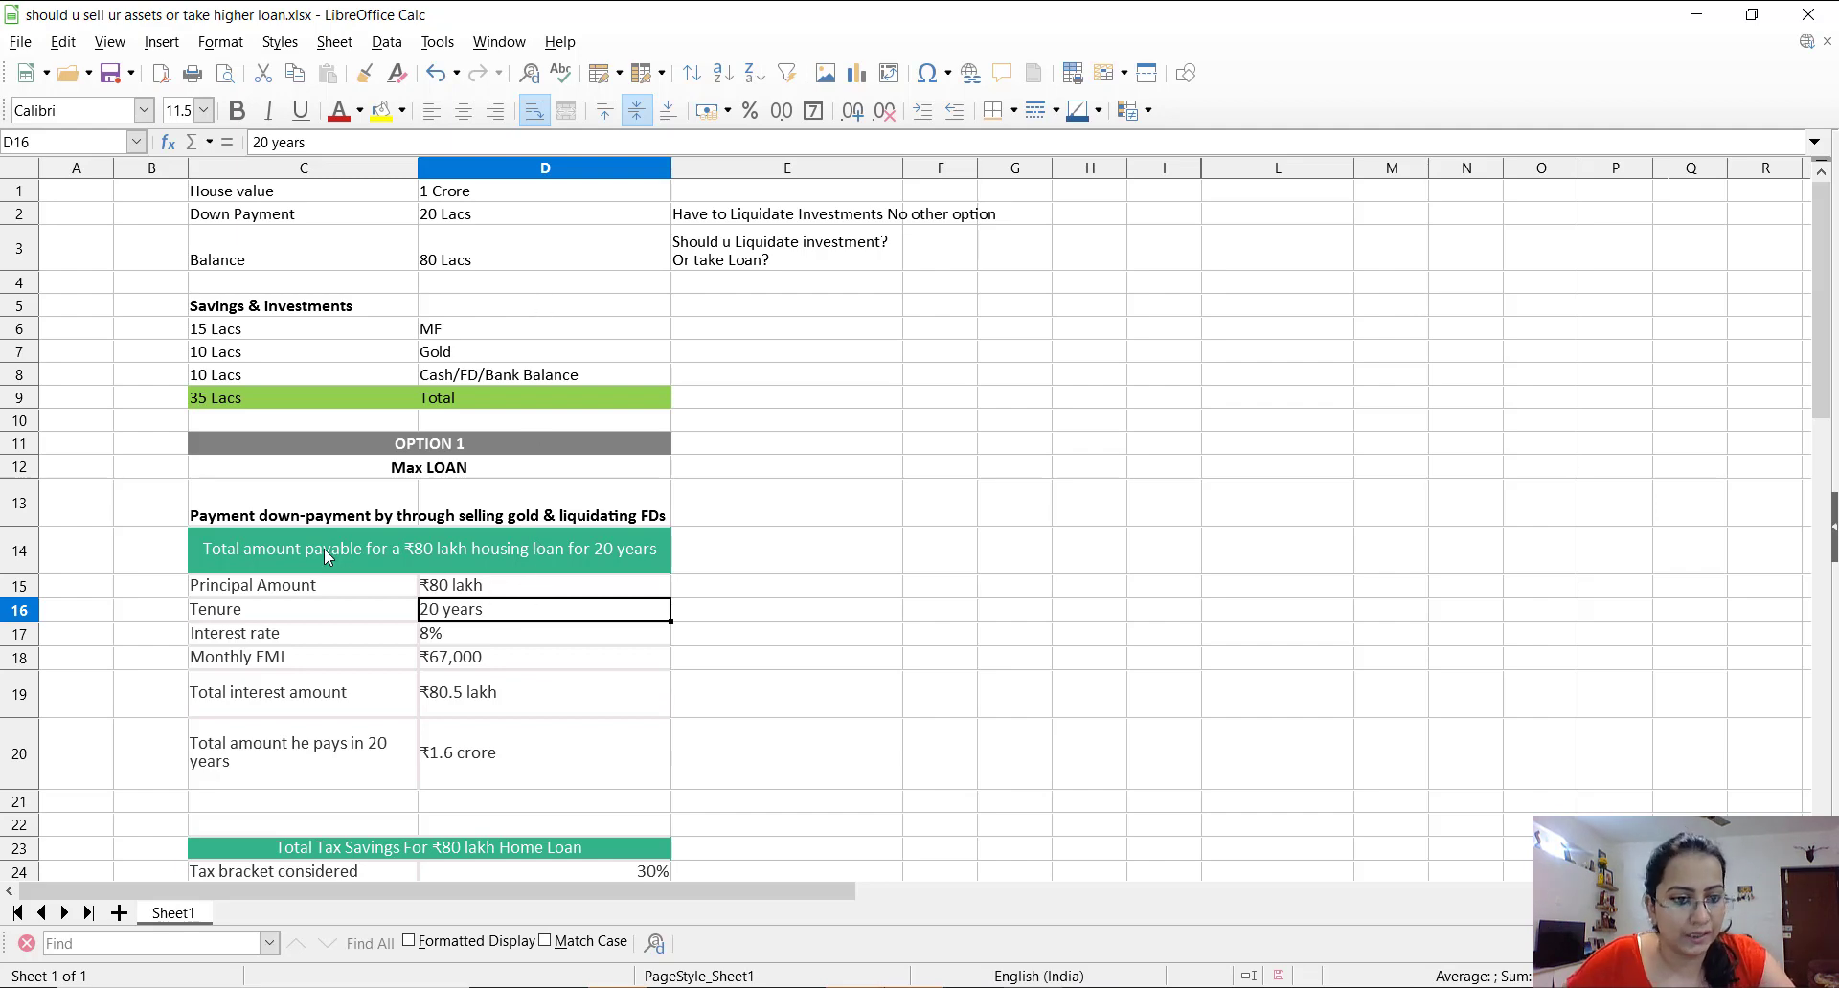
click(369, 588)
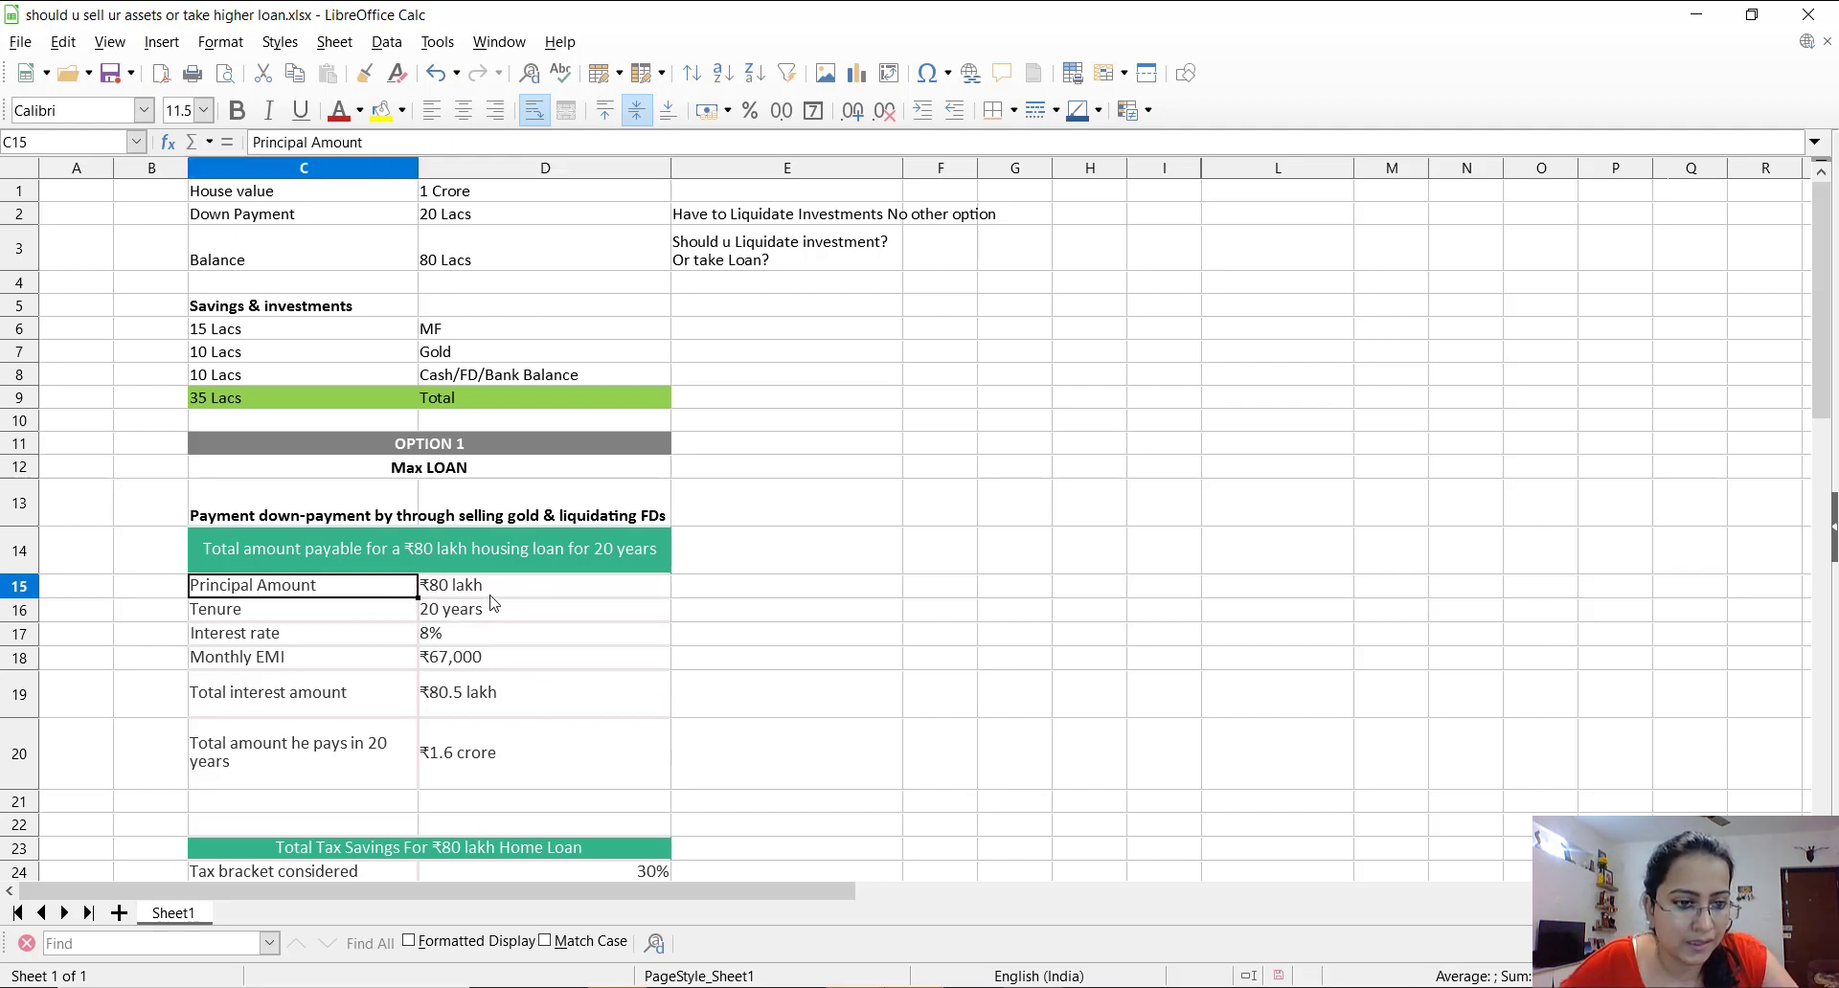
click(299, 618)
click(441, 618)
click(358, 641)
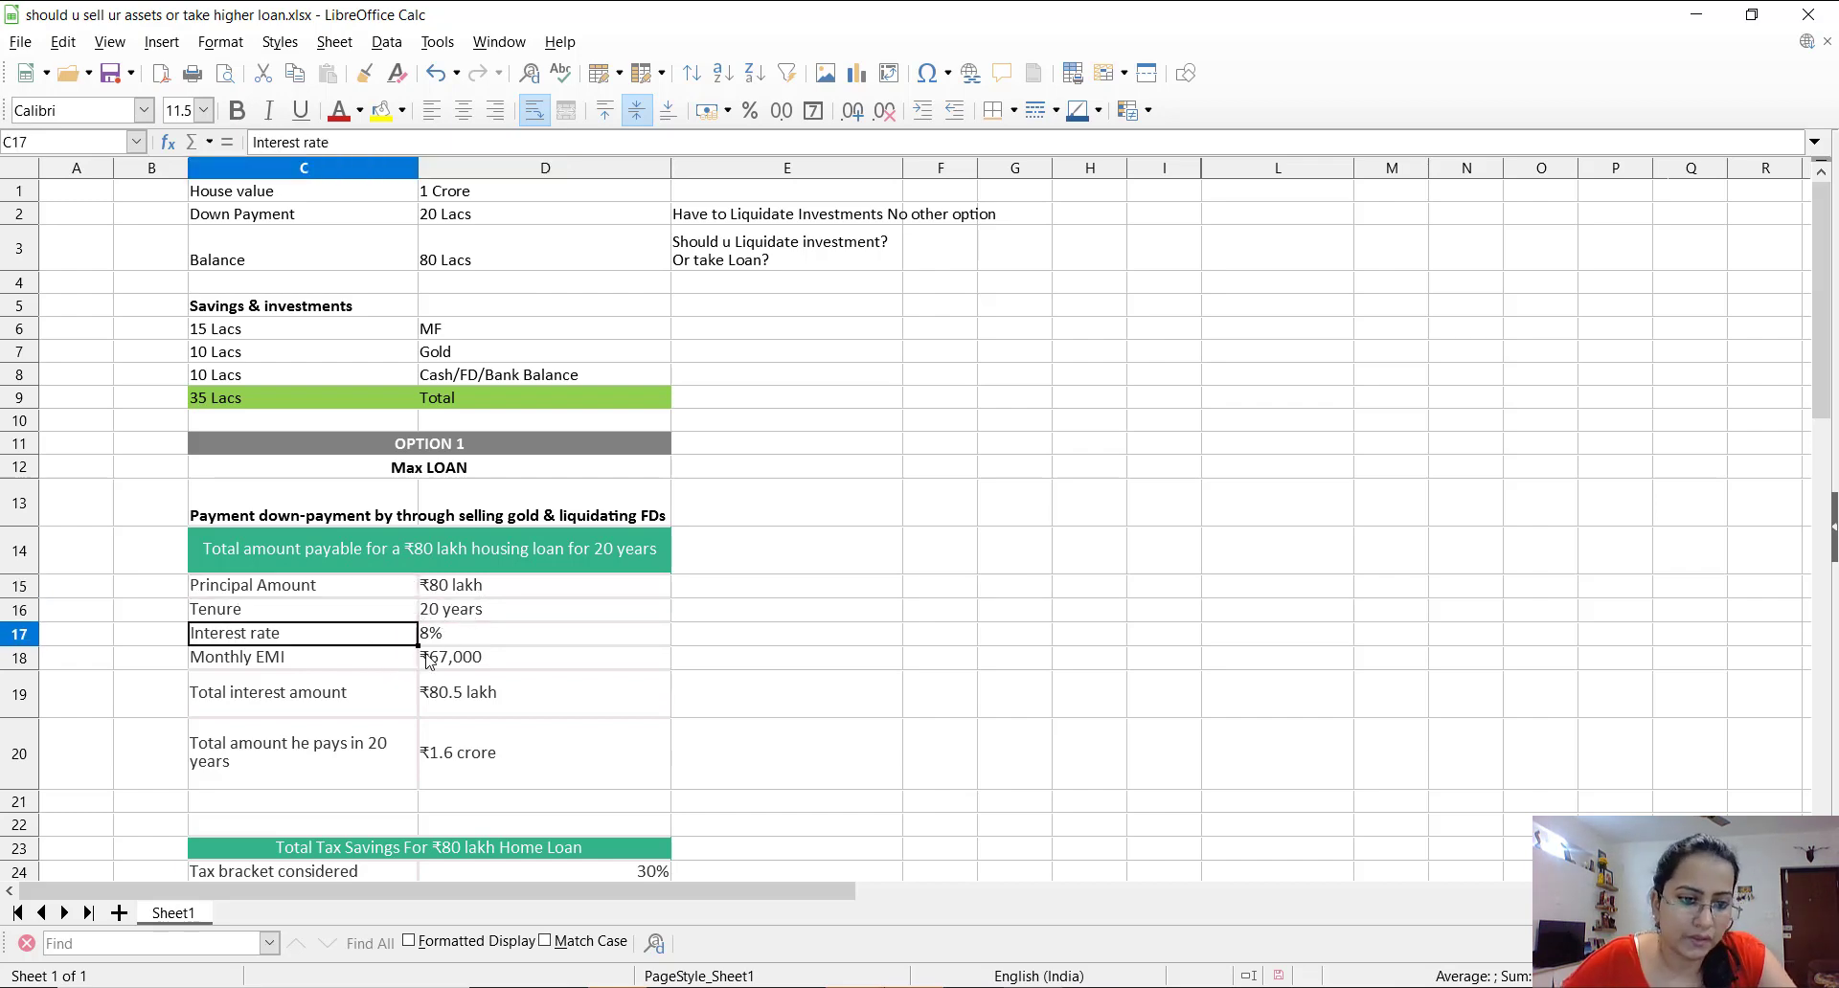
click(473, 640)
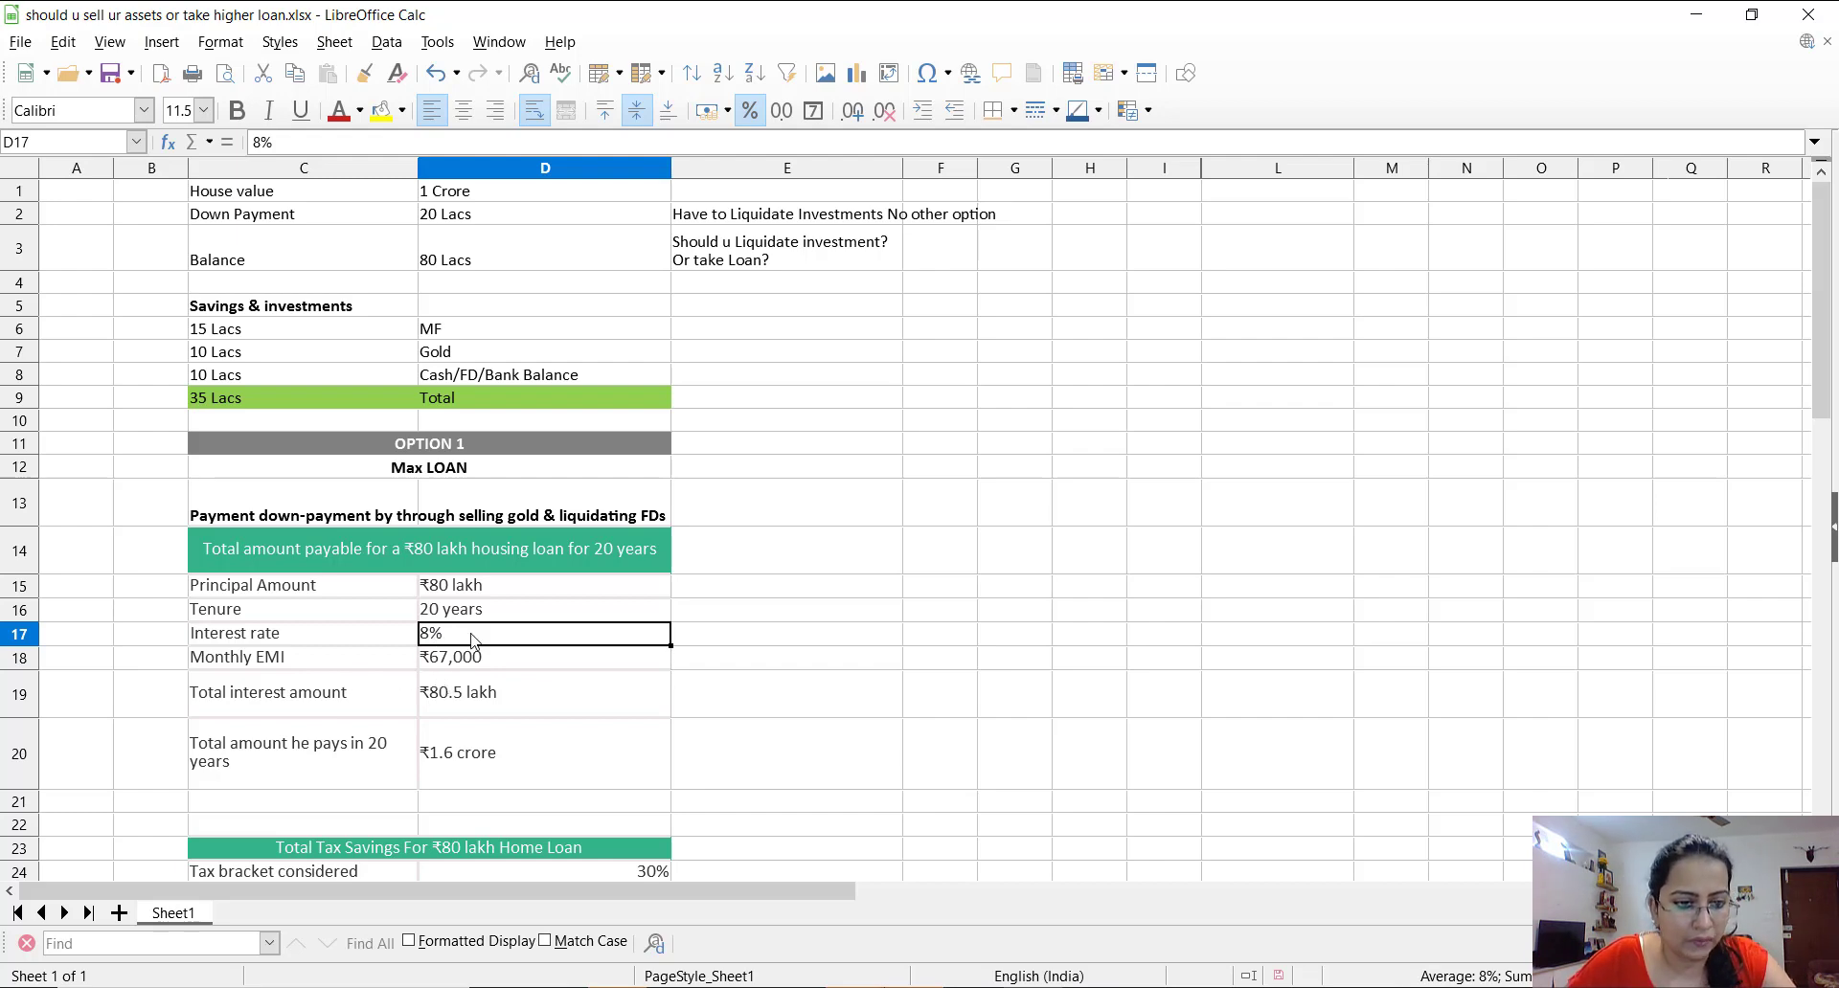
- Check the monthly EMI and total interest amount for the Option 1 loan
click(351, 661)
click(444, 663)
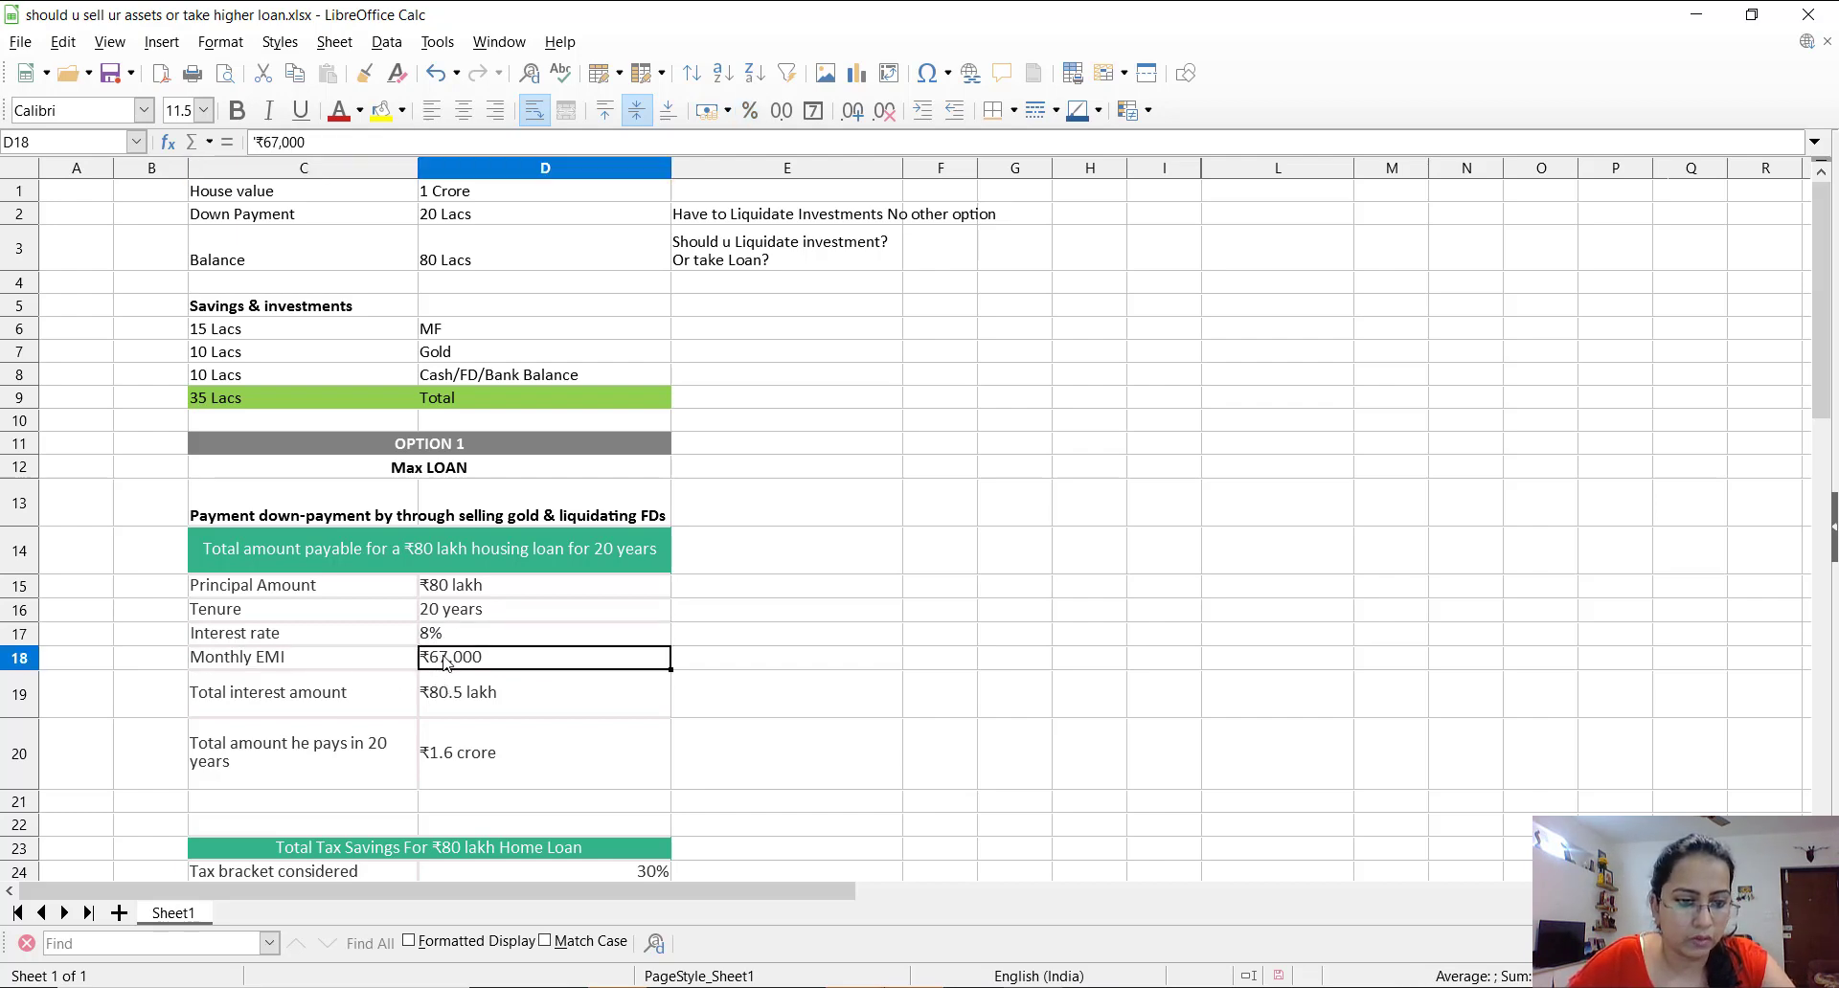
click(383, 691)
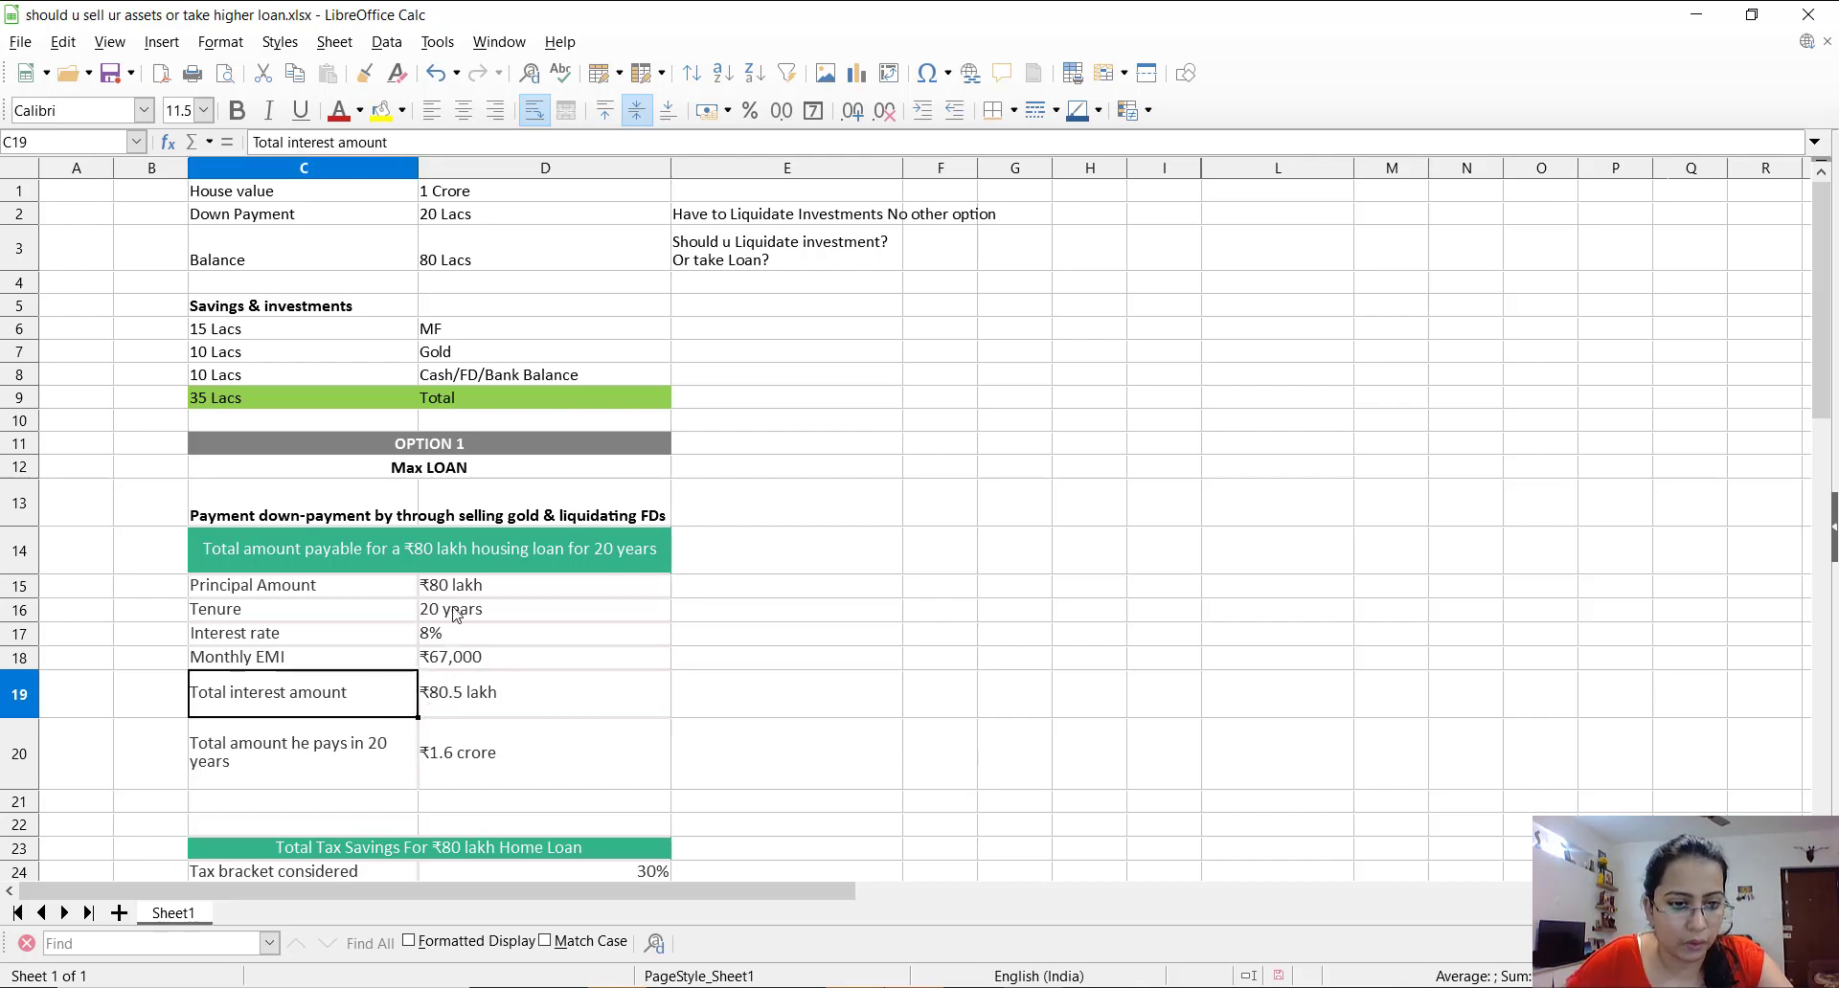
click(457, 705)
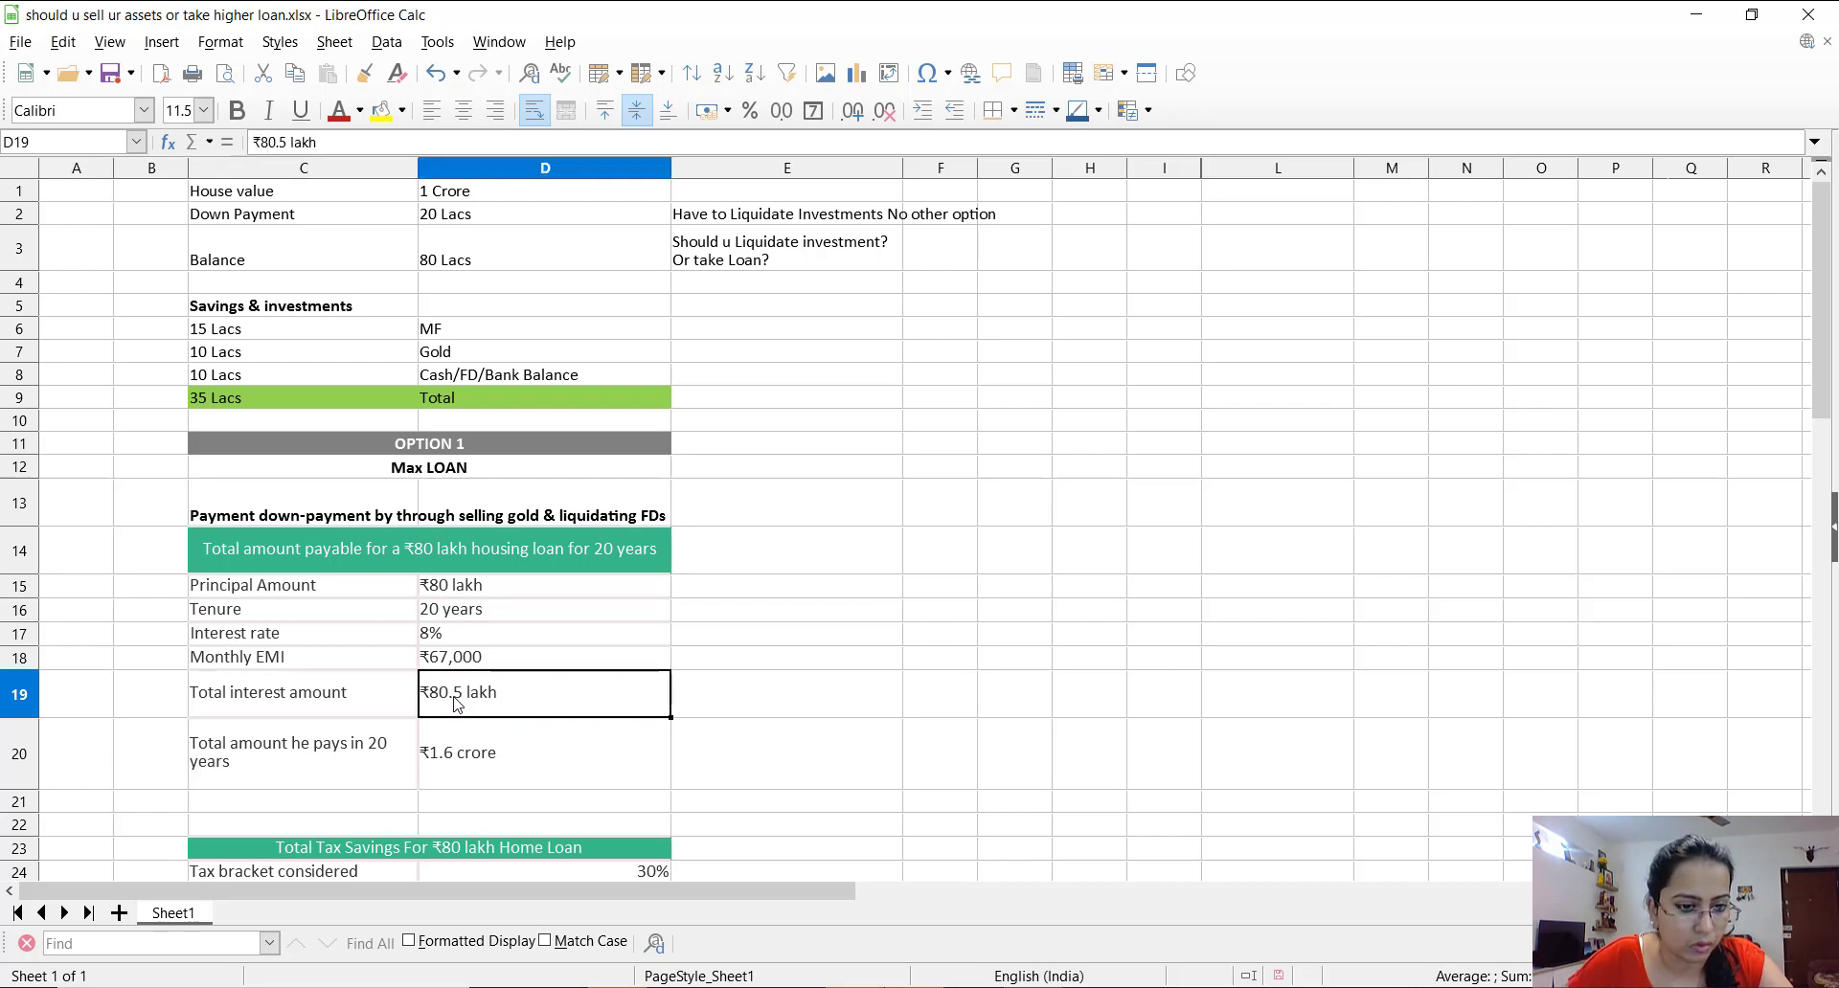
- Compare the total amount paid in 20 years with the principal in D15 and the total interest in D19
click(444, 758)
double_click(495, 724)
key(Escape)
click(483, 588)
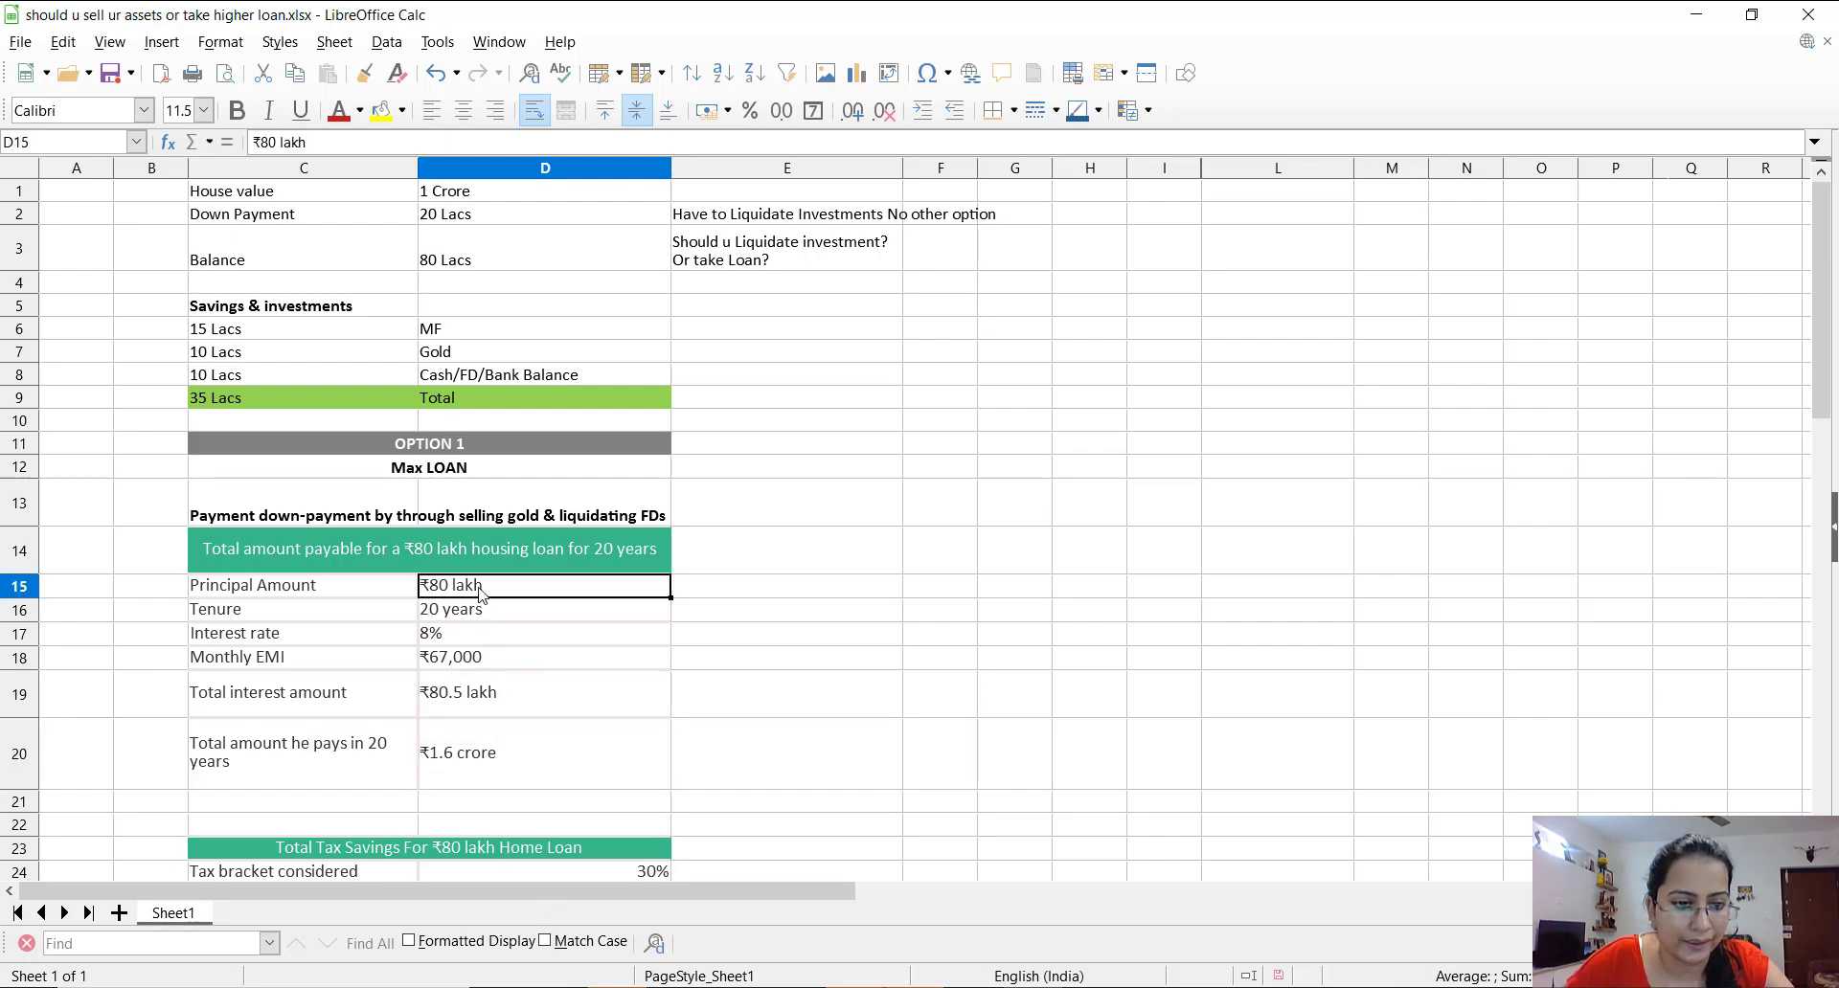
ctrl+click(497, 714)
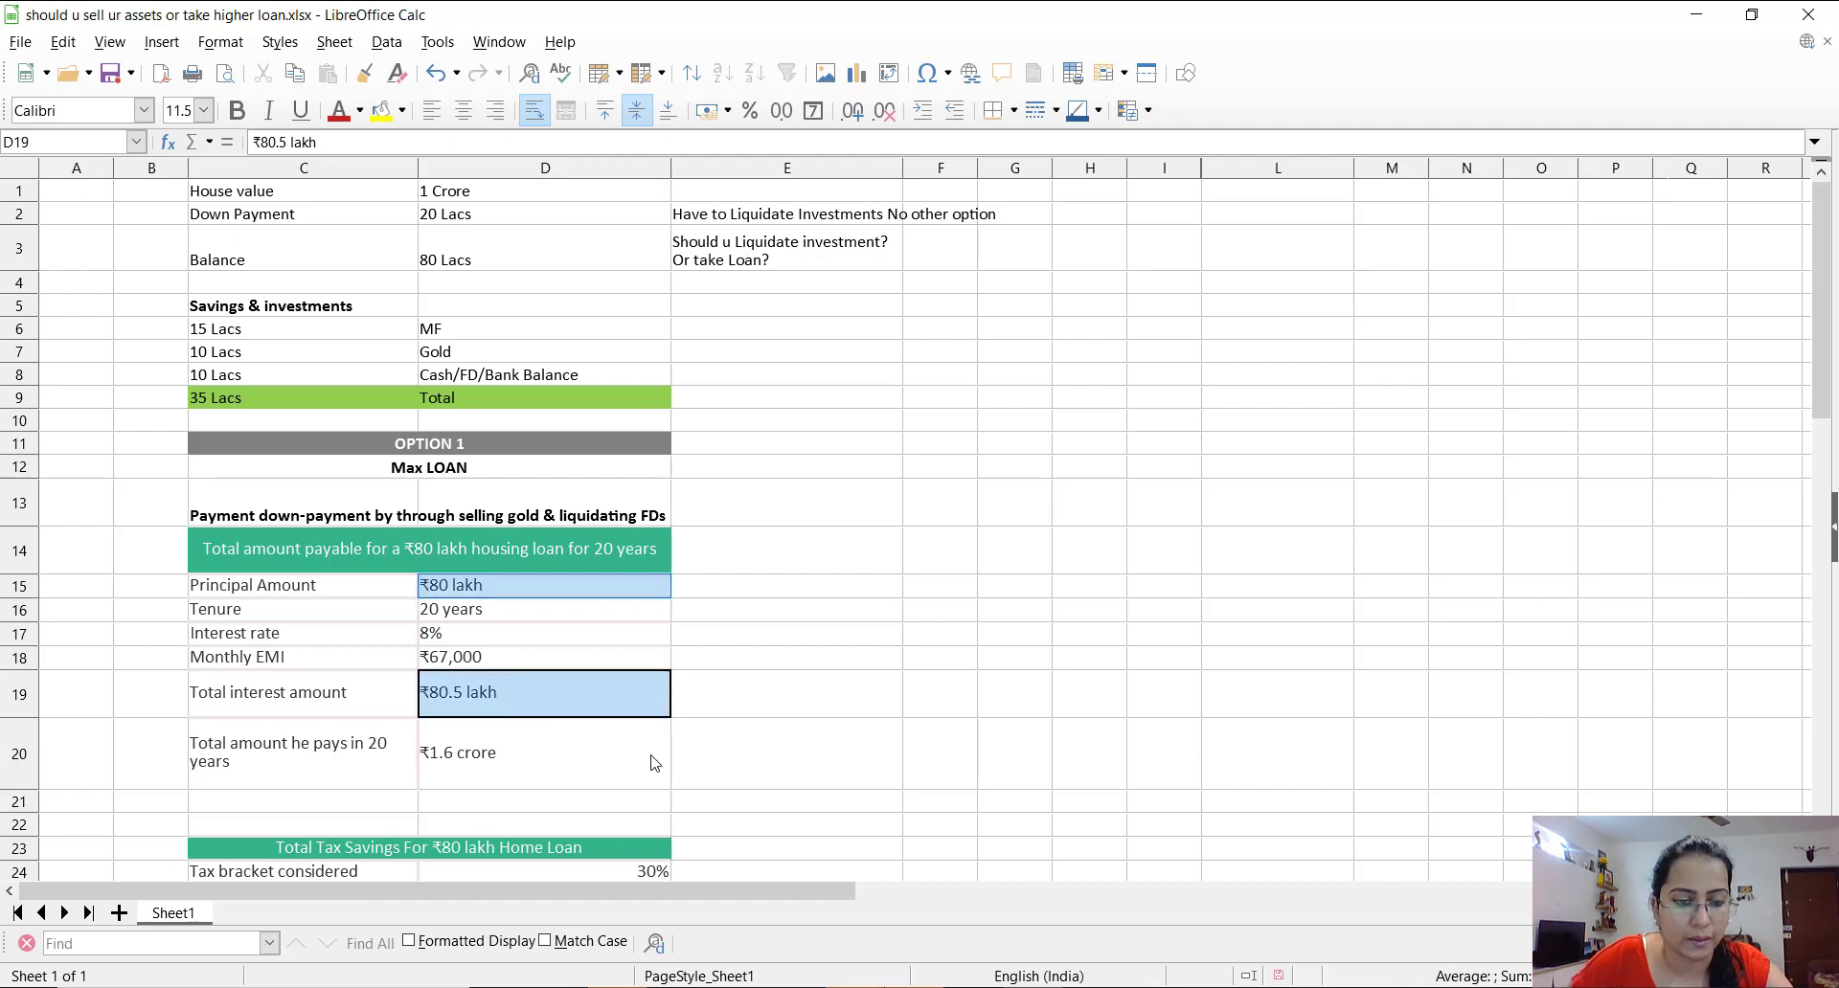
click(640, 804)
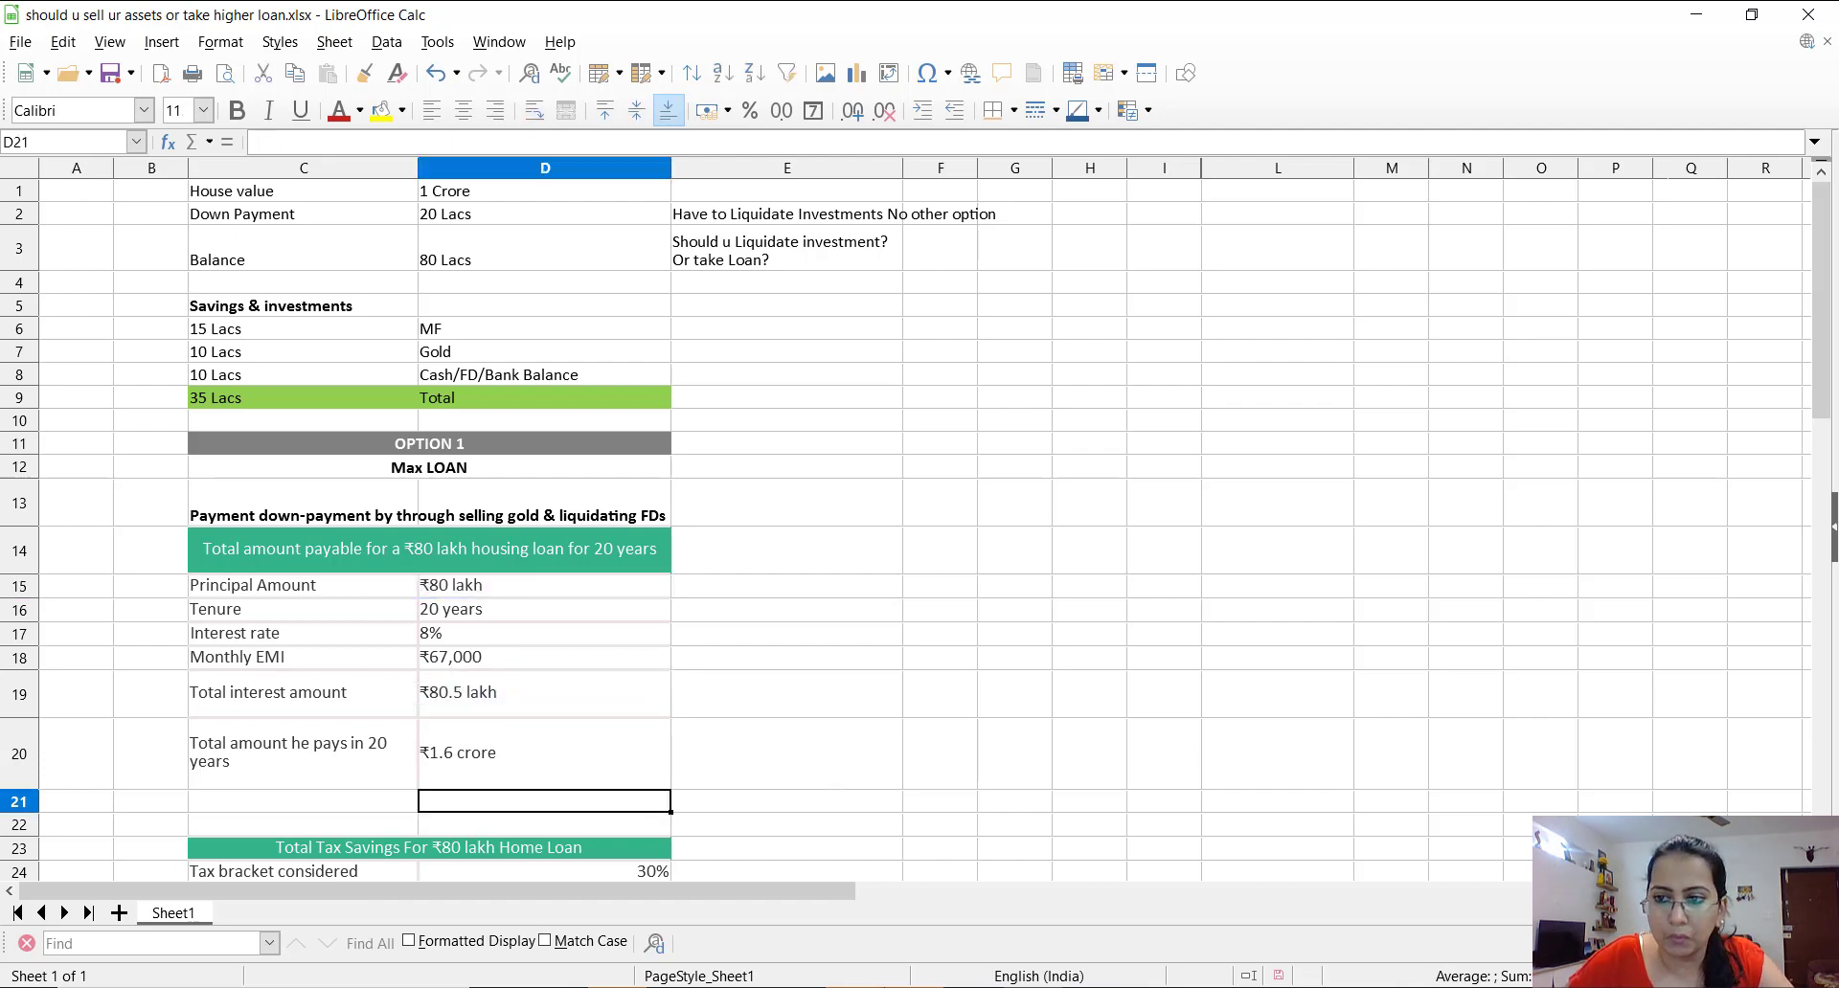
- Examine the tax bracket, principal amount and Sec 80C rows in the Total Tax Savings section
drag(1823, 360, 1827, 412)
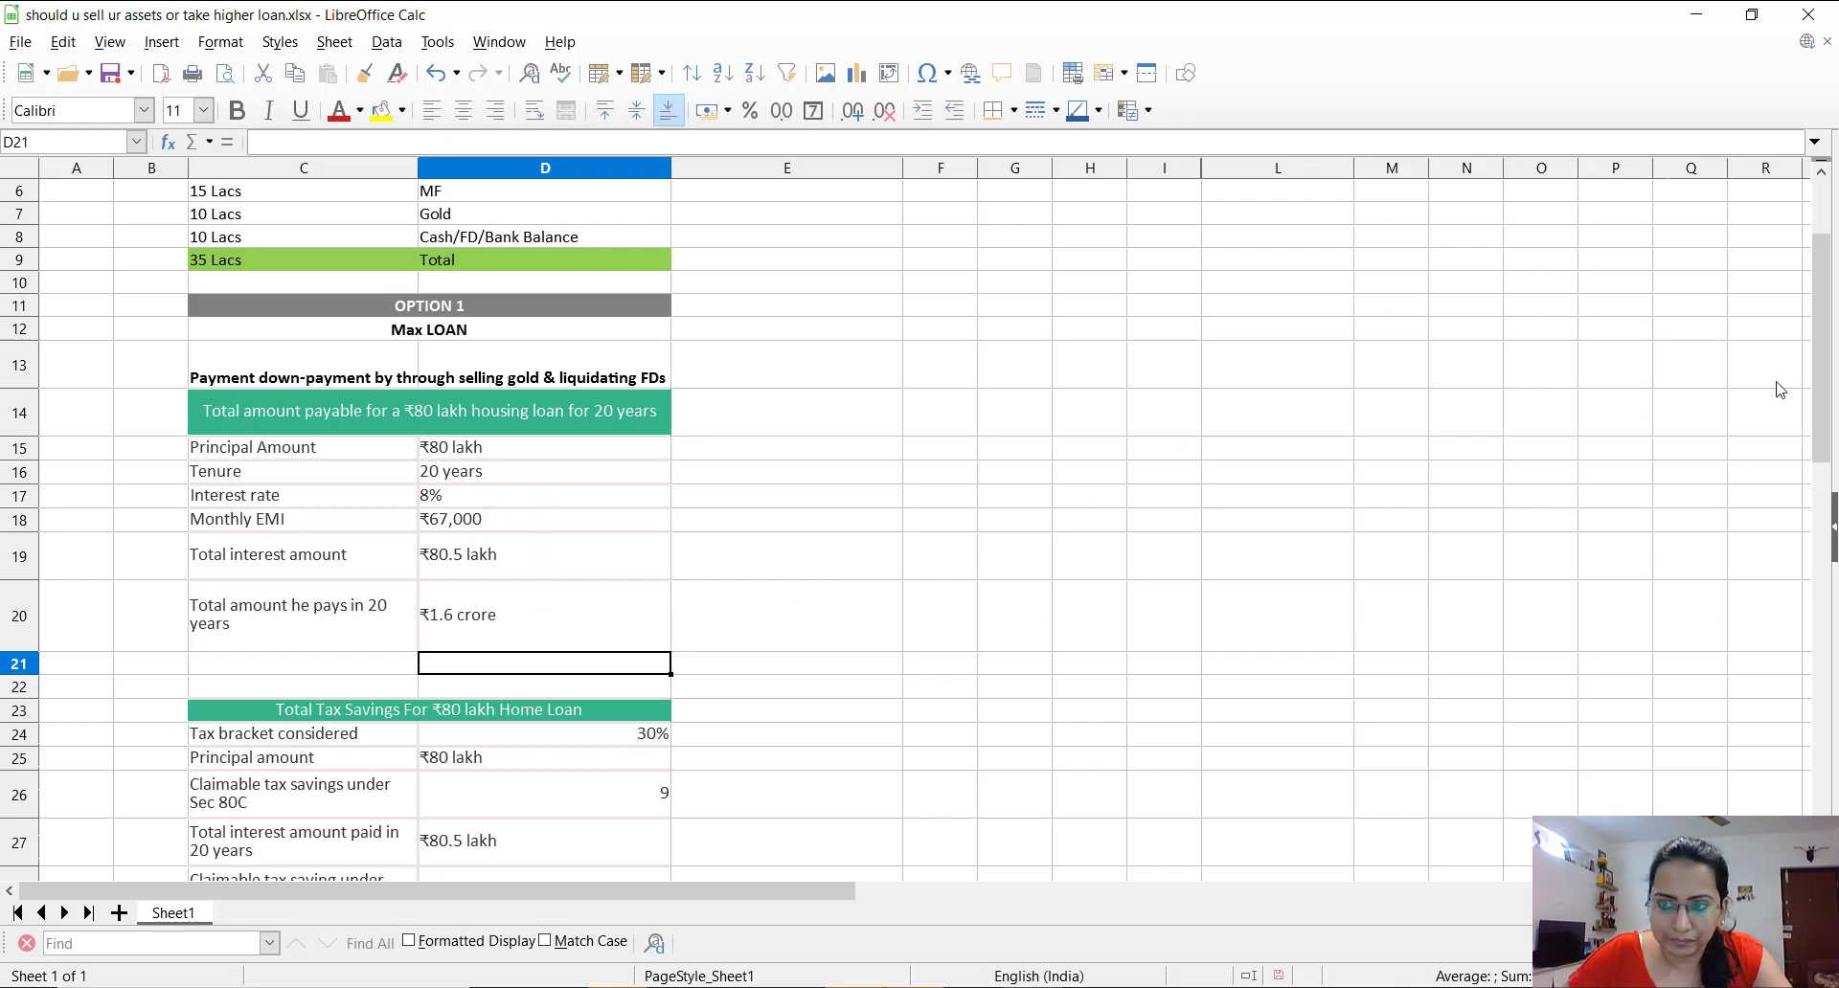
drag(1830, 412, 1830, 474)
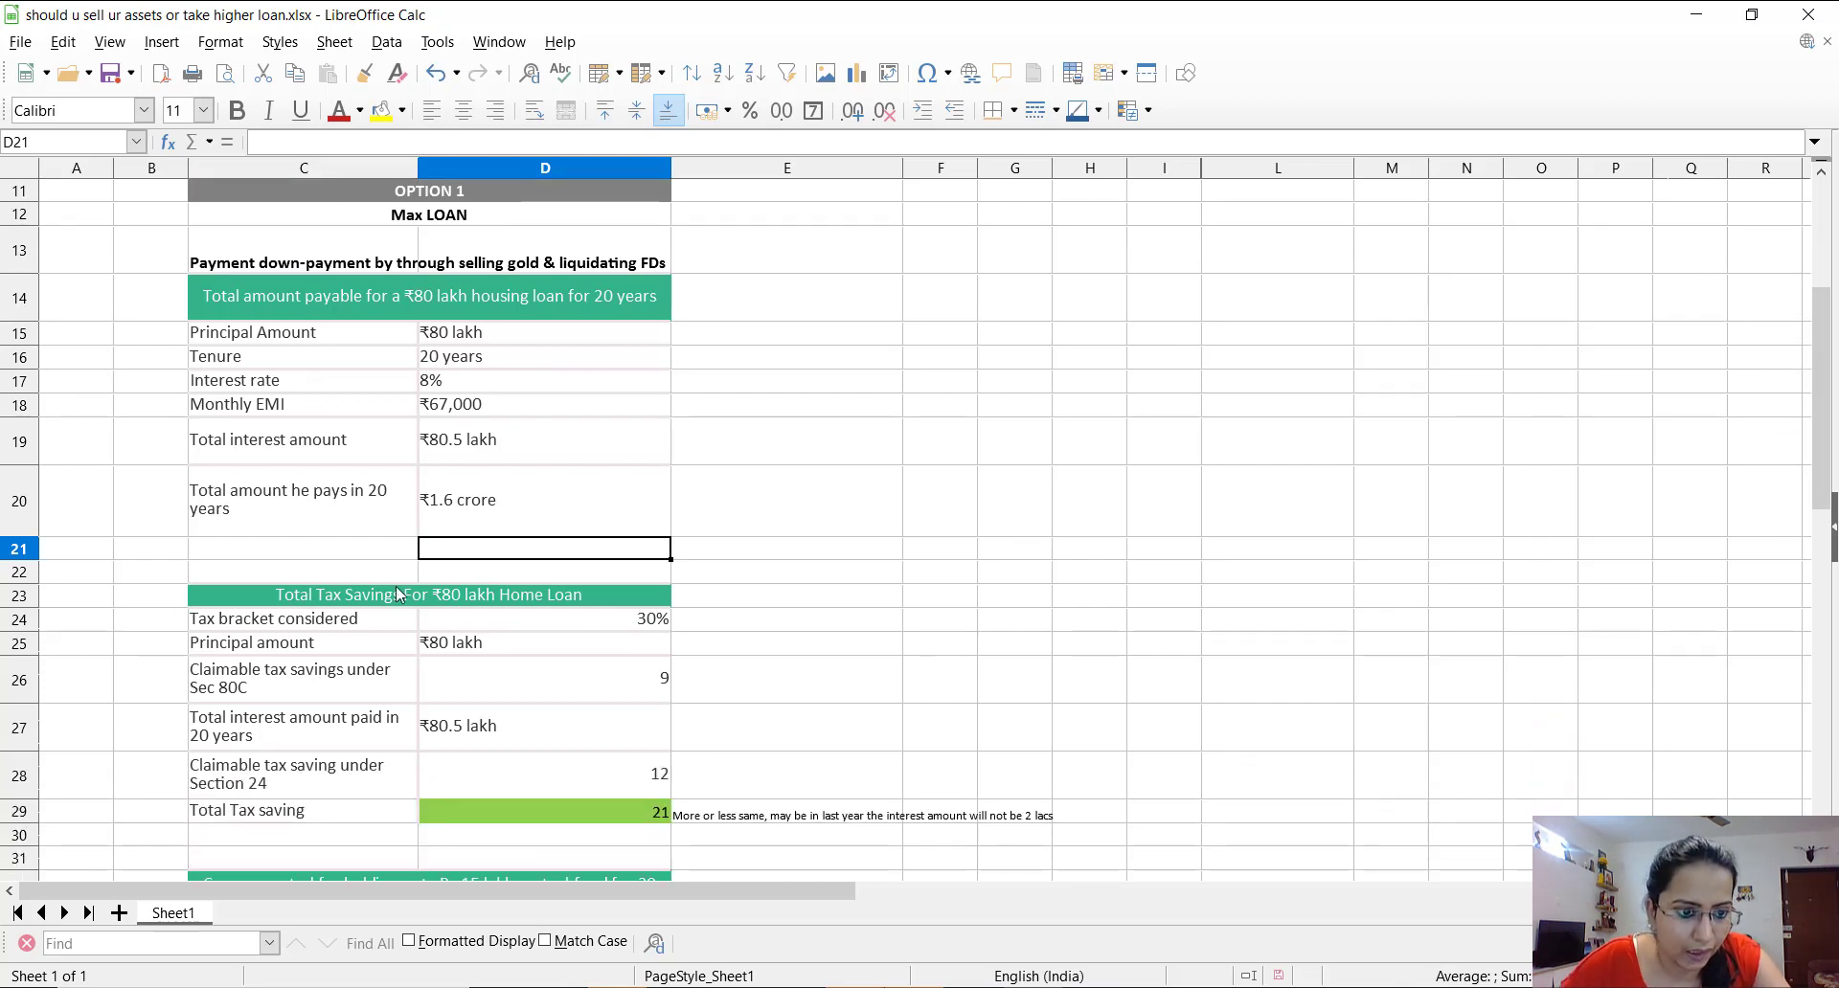
click(387, 619)
click(651, 625)
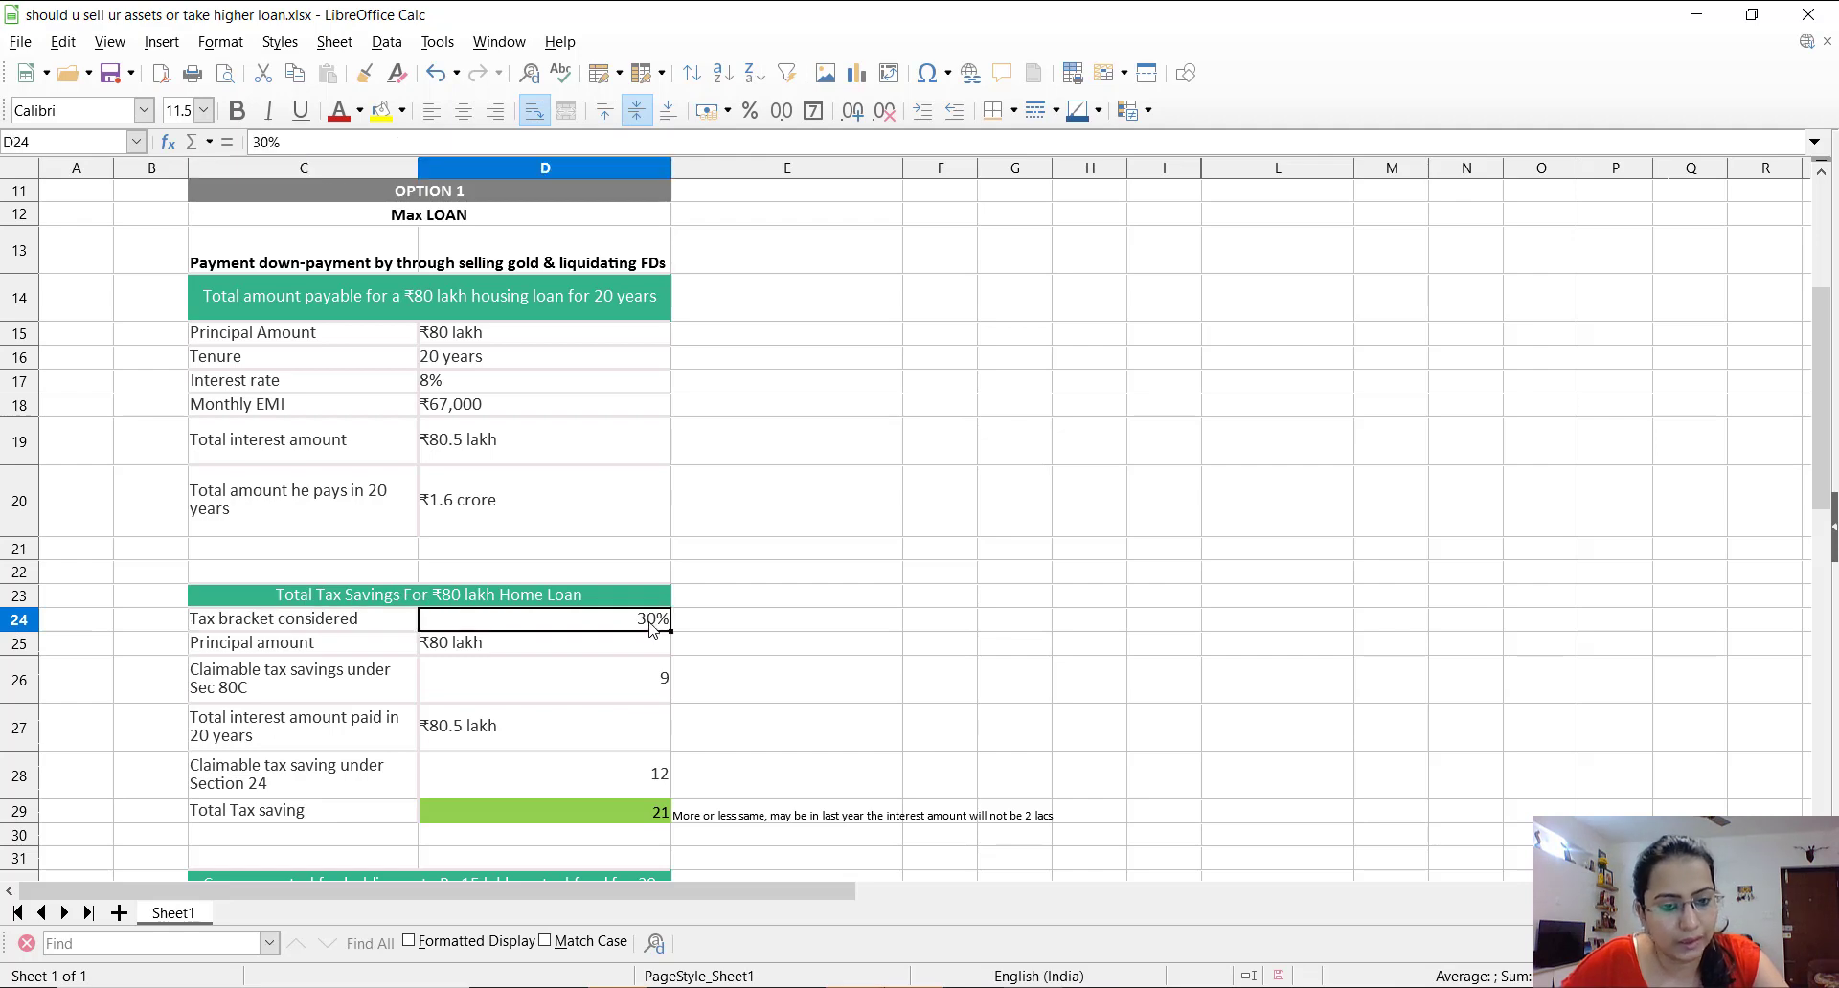
click(345, 627)
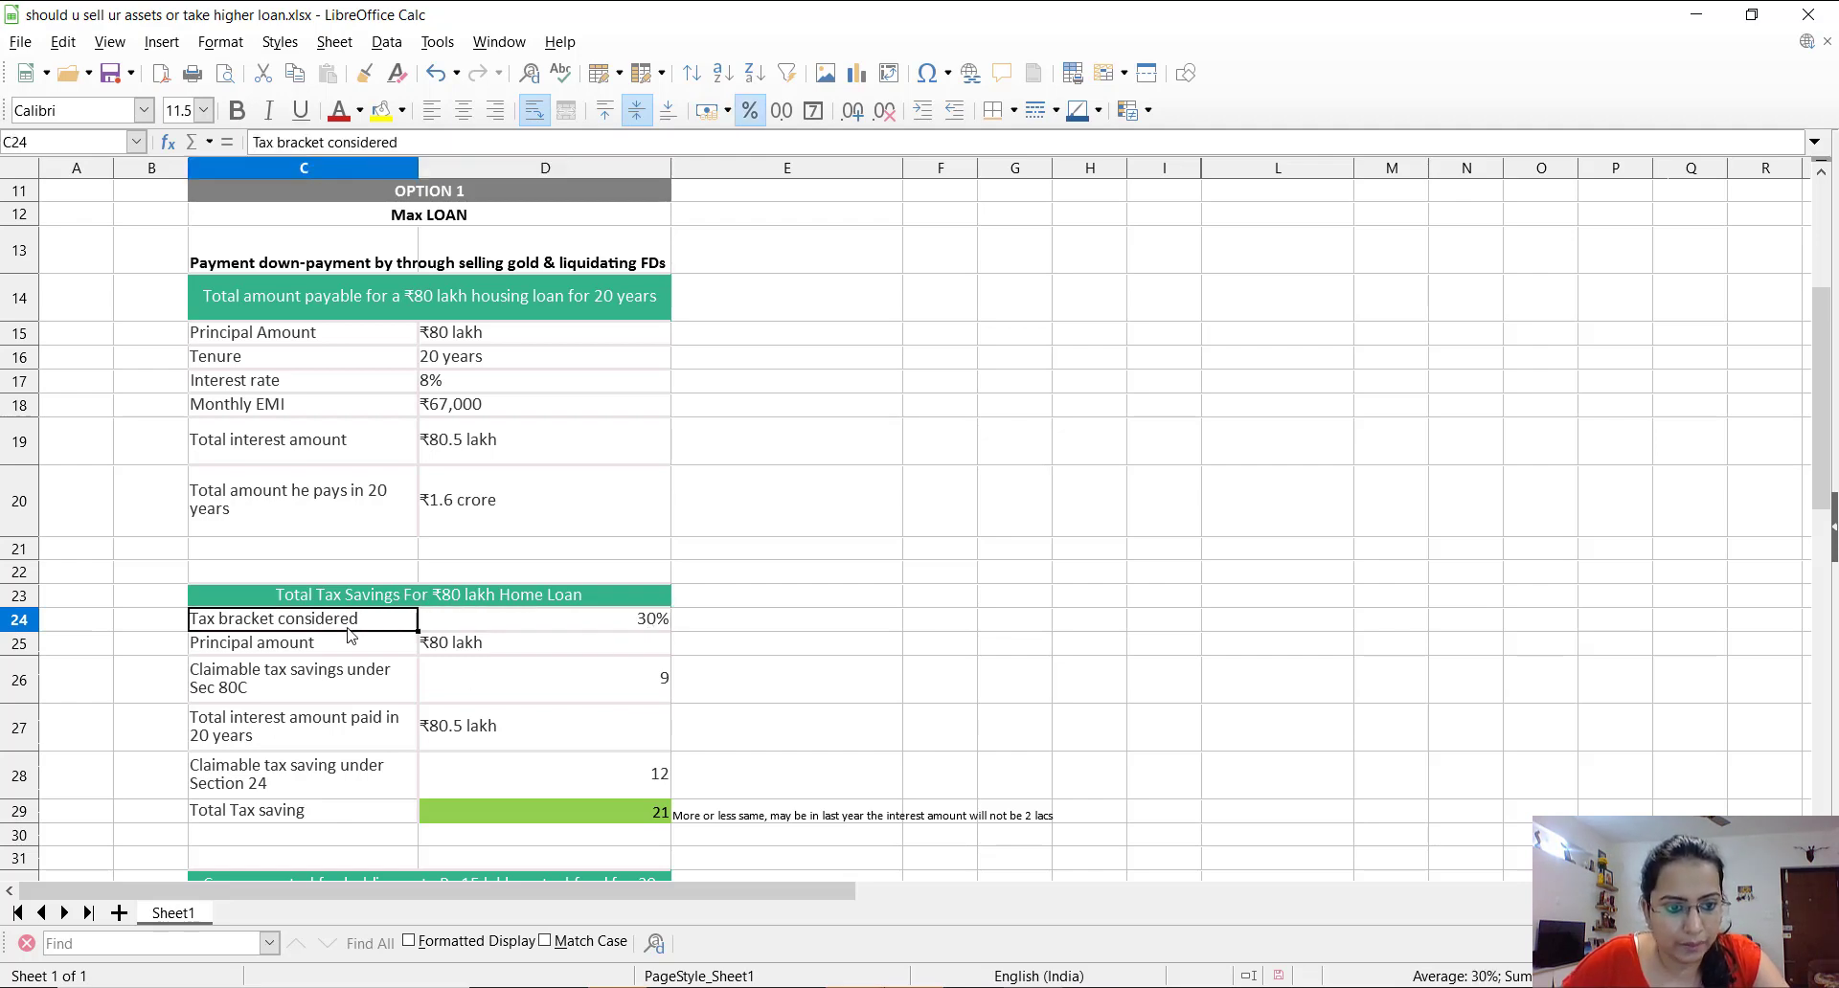
click(433, 640)
click(343, 697)
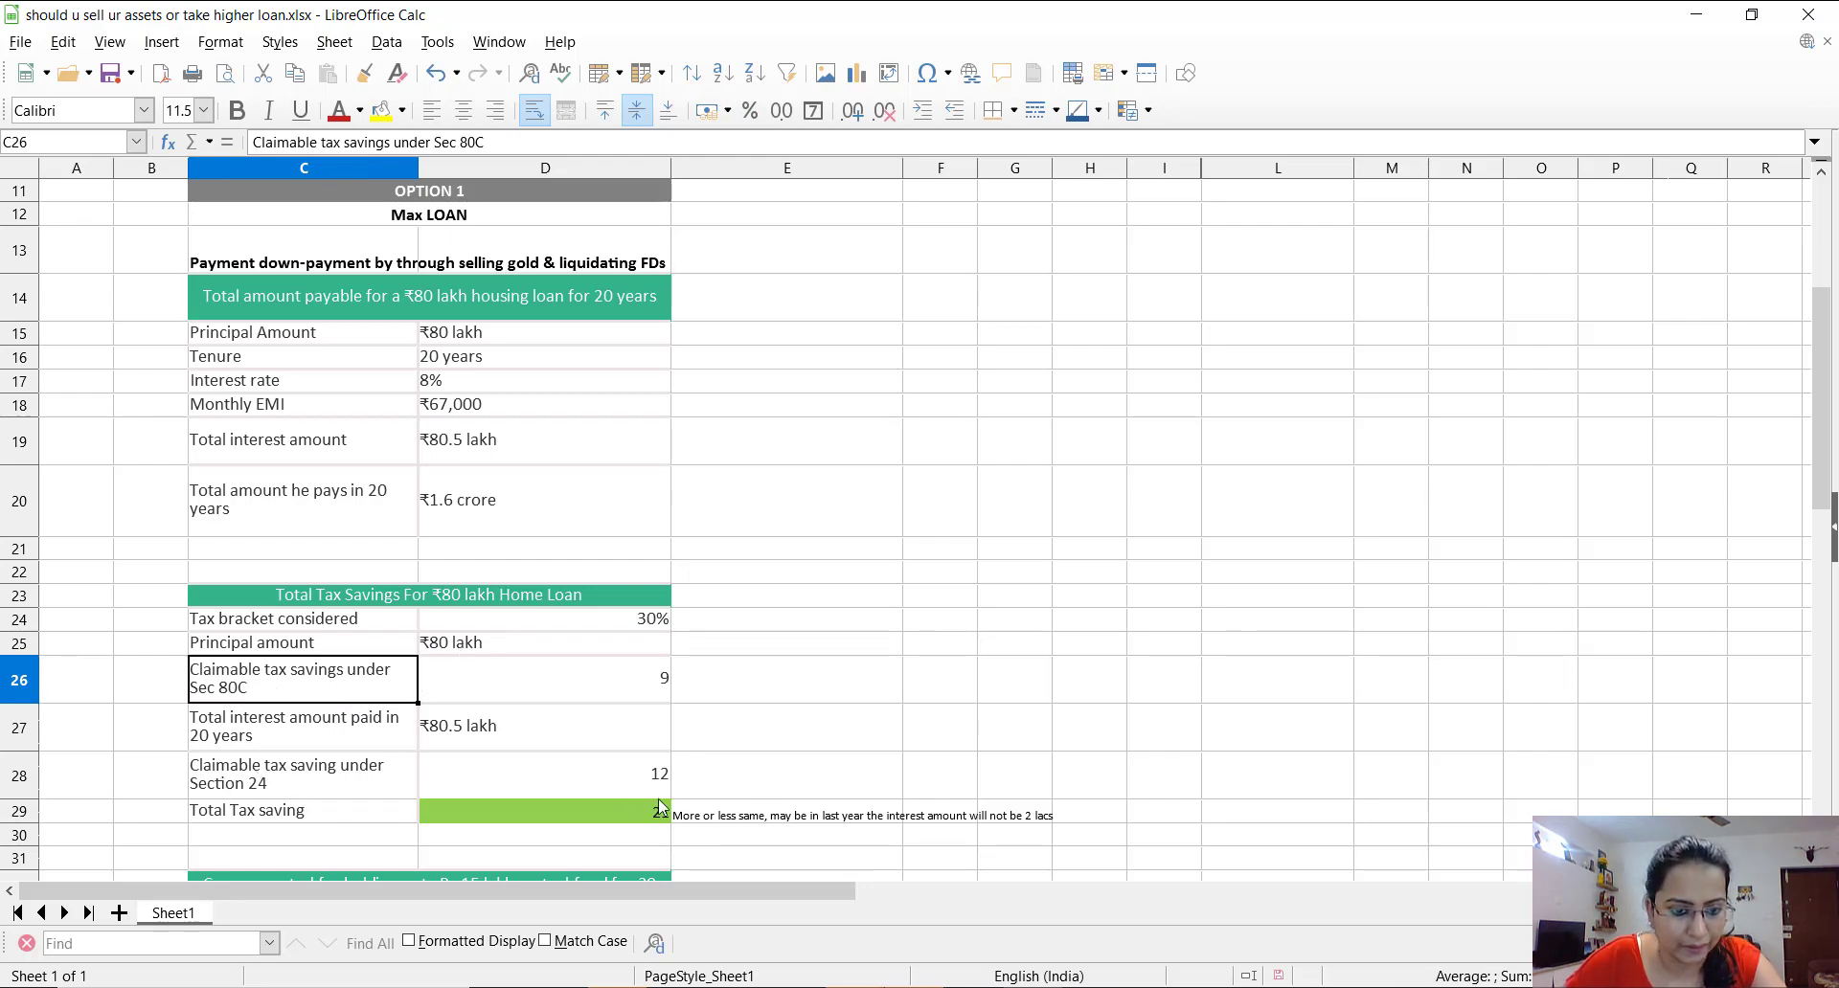
- Inspect the formula behind the Sec 80C claimable tax savings in D26, leaving the cell unedited
click(505, 670)
double_click(430, 665)
drag(430, 664, 480, 673)
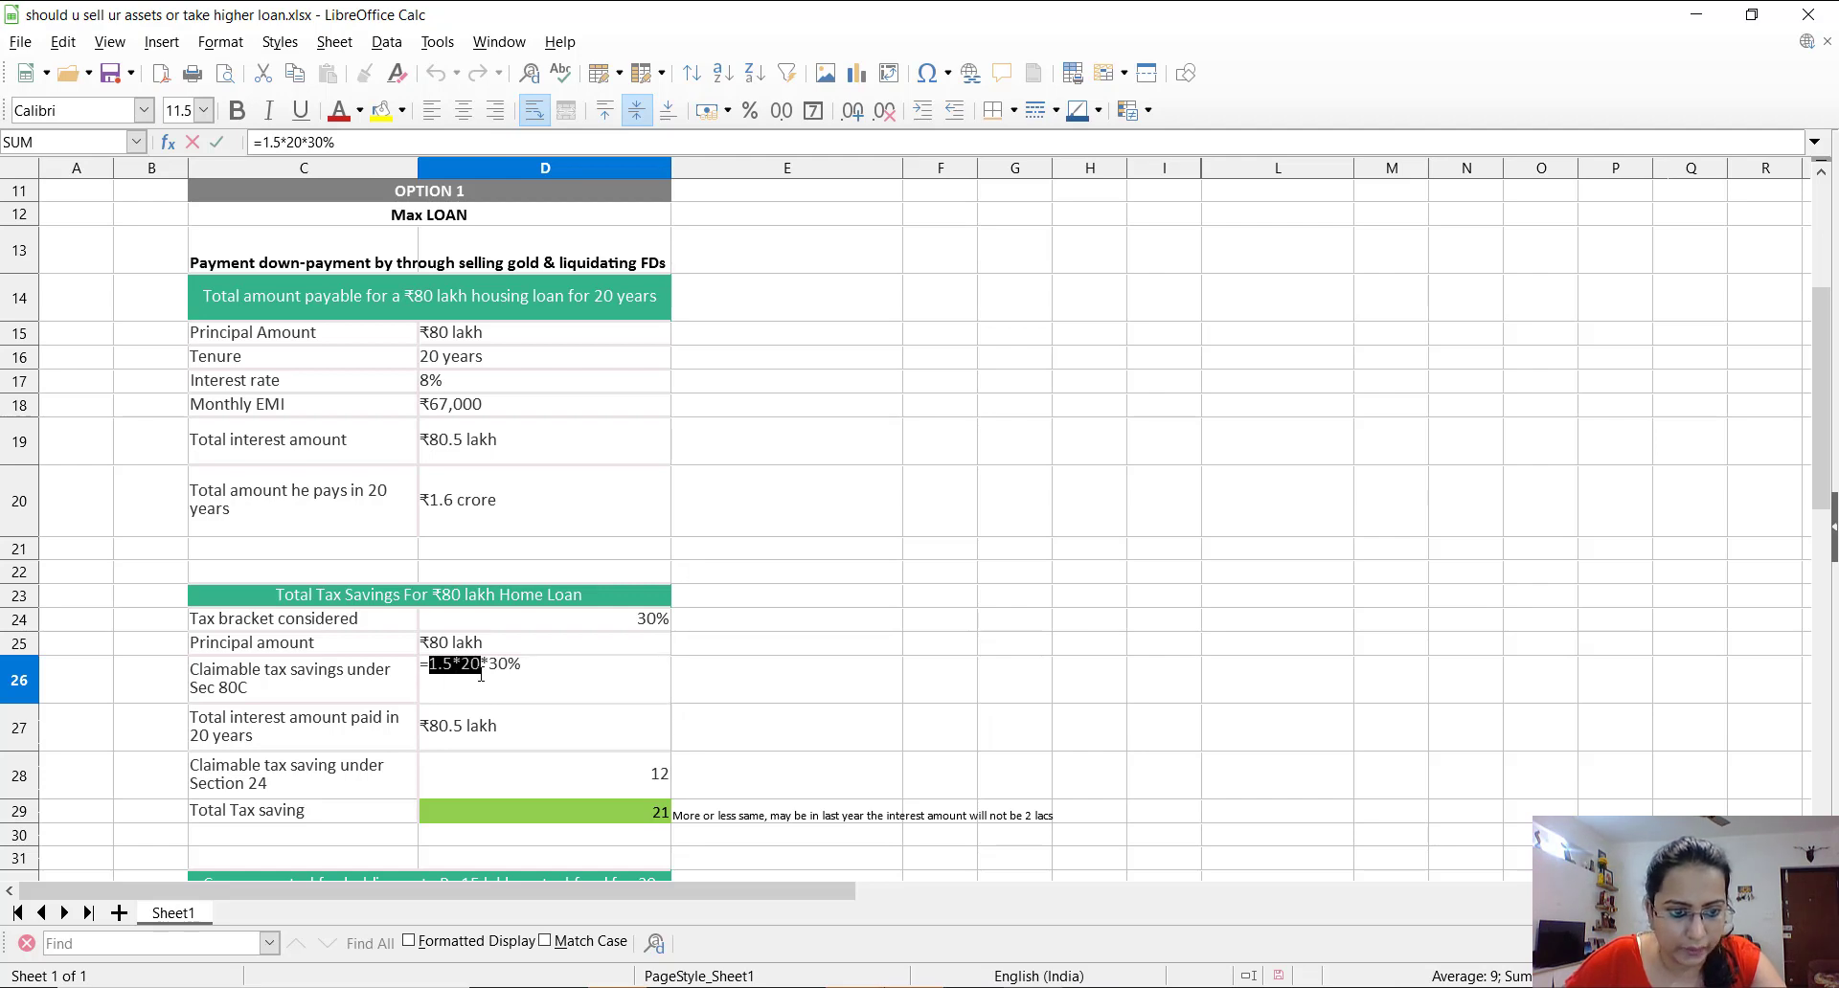
drag(518, 669, 471, 661)
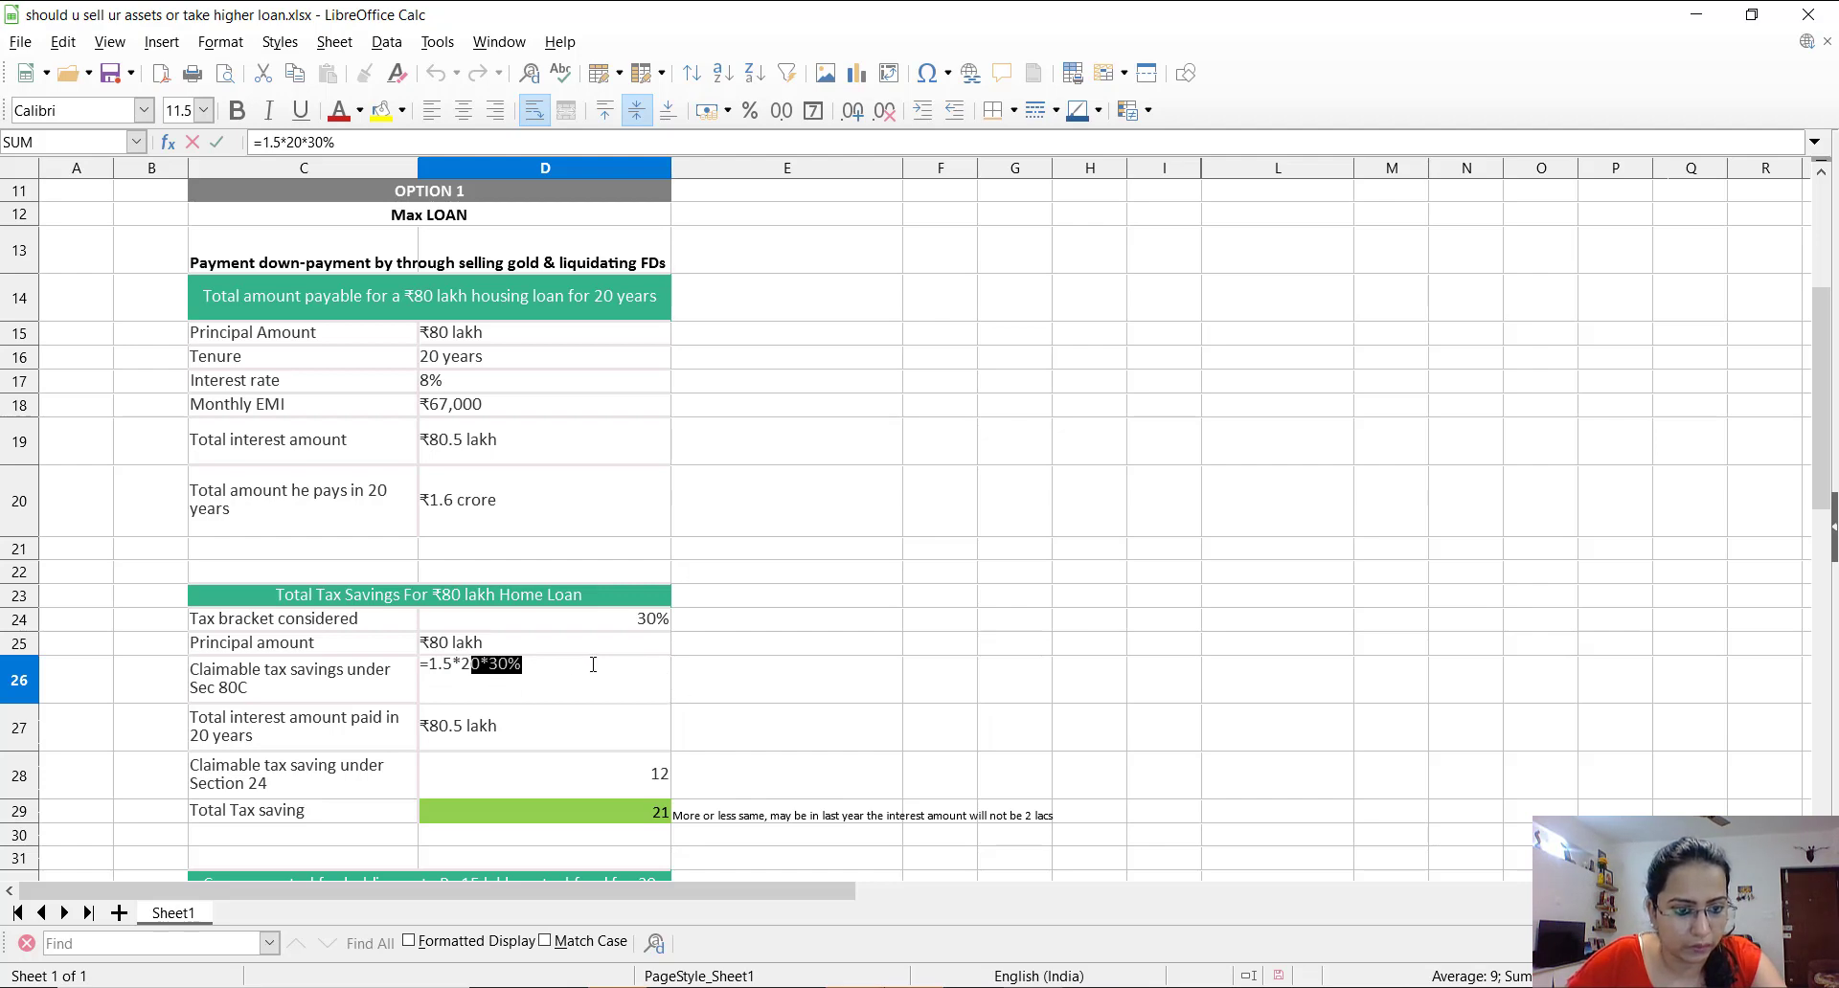
key(Escape)
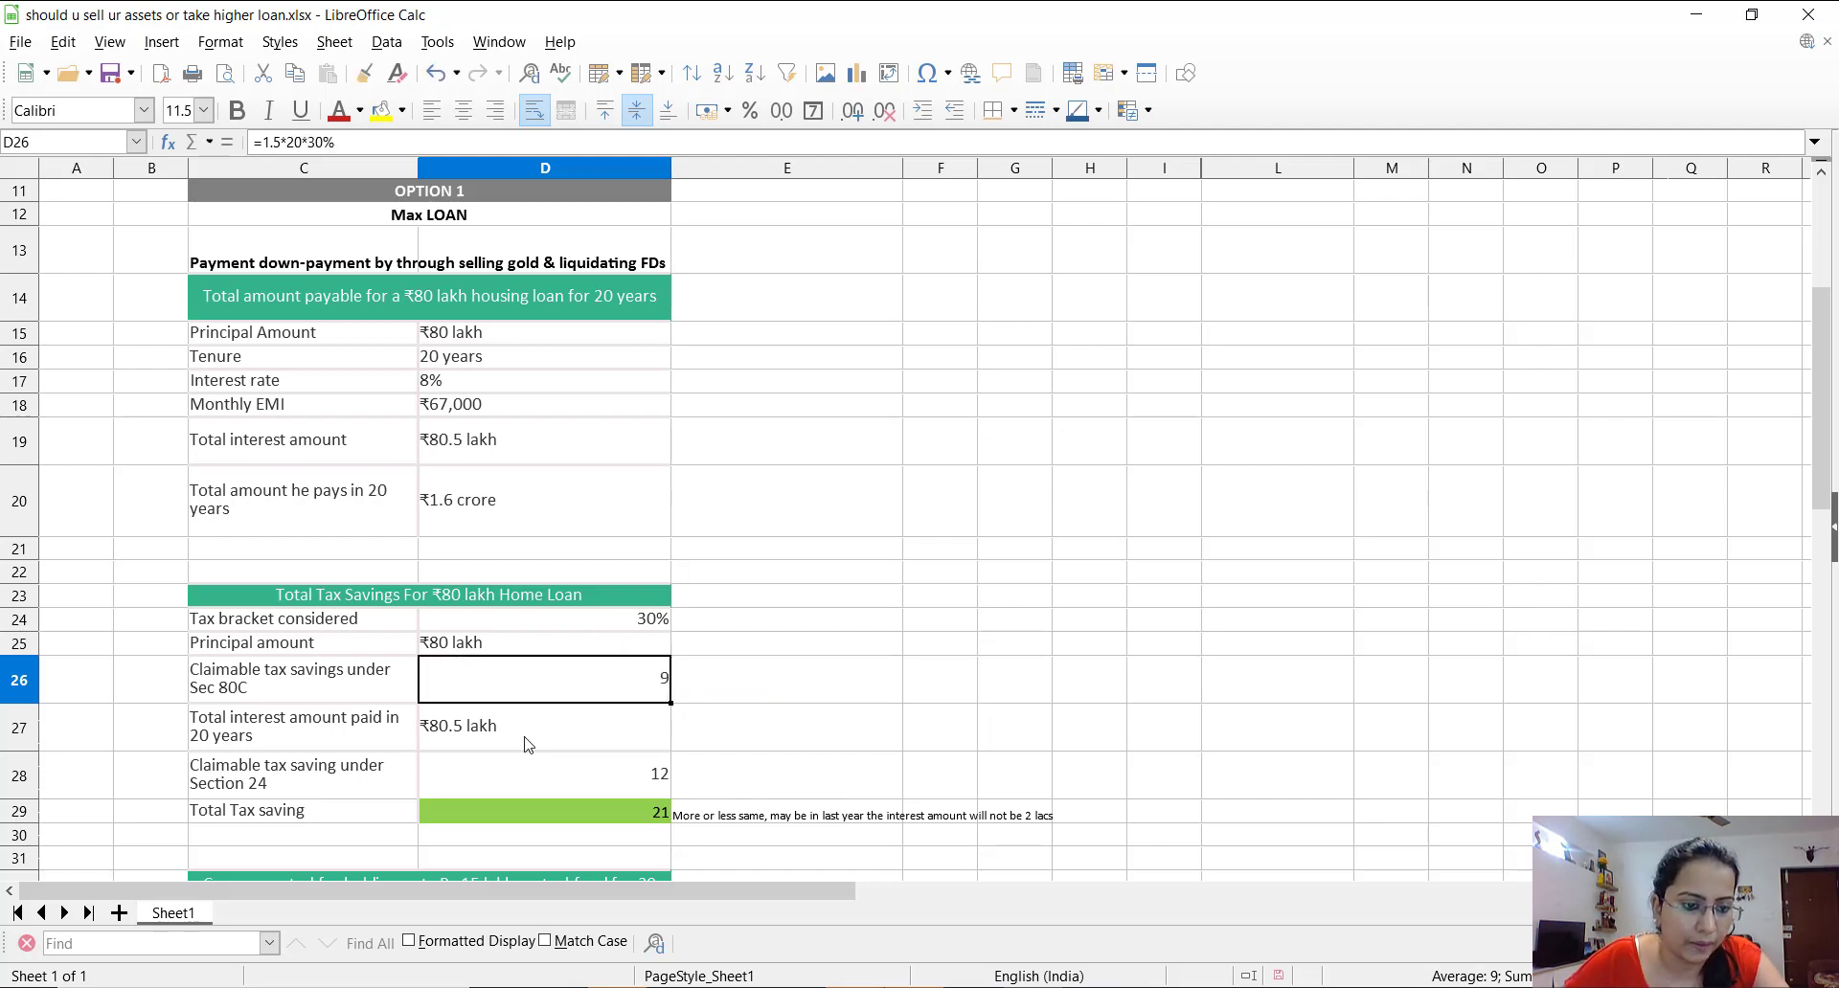
- Inspect the factors of the Section 24 claimable tax saving formula in D28, leaving the cell unedited
click(552, 787)
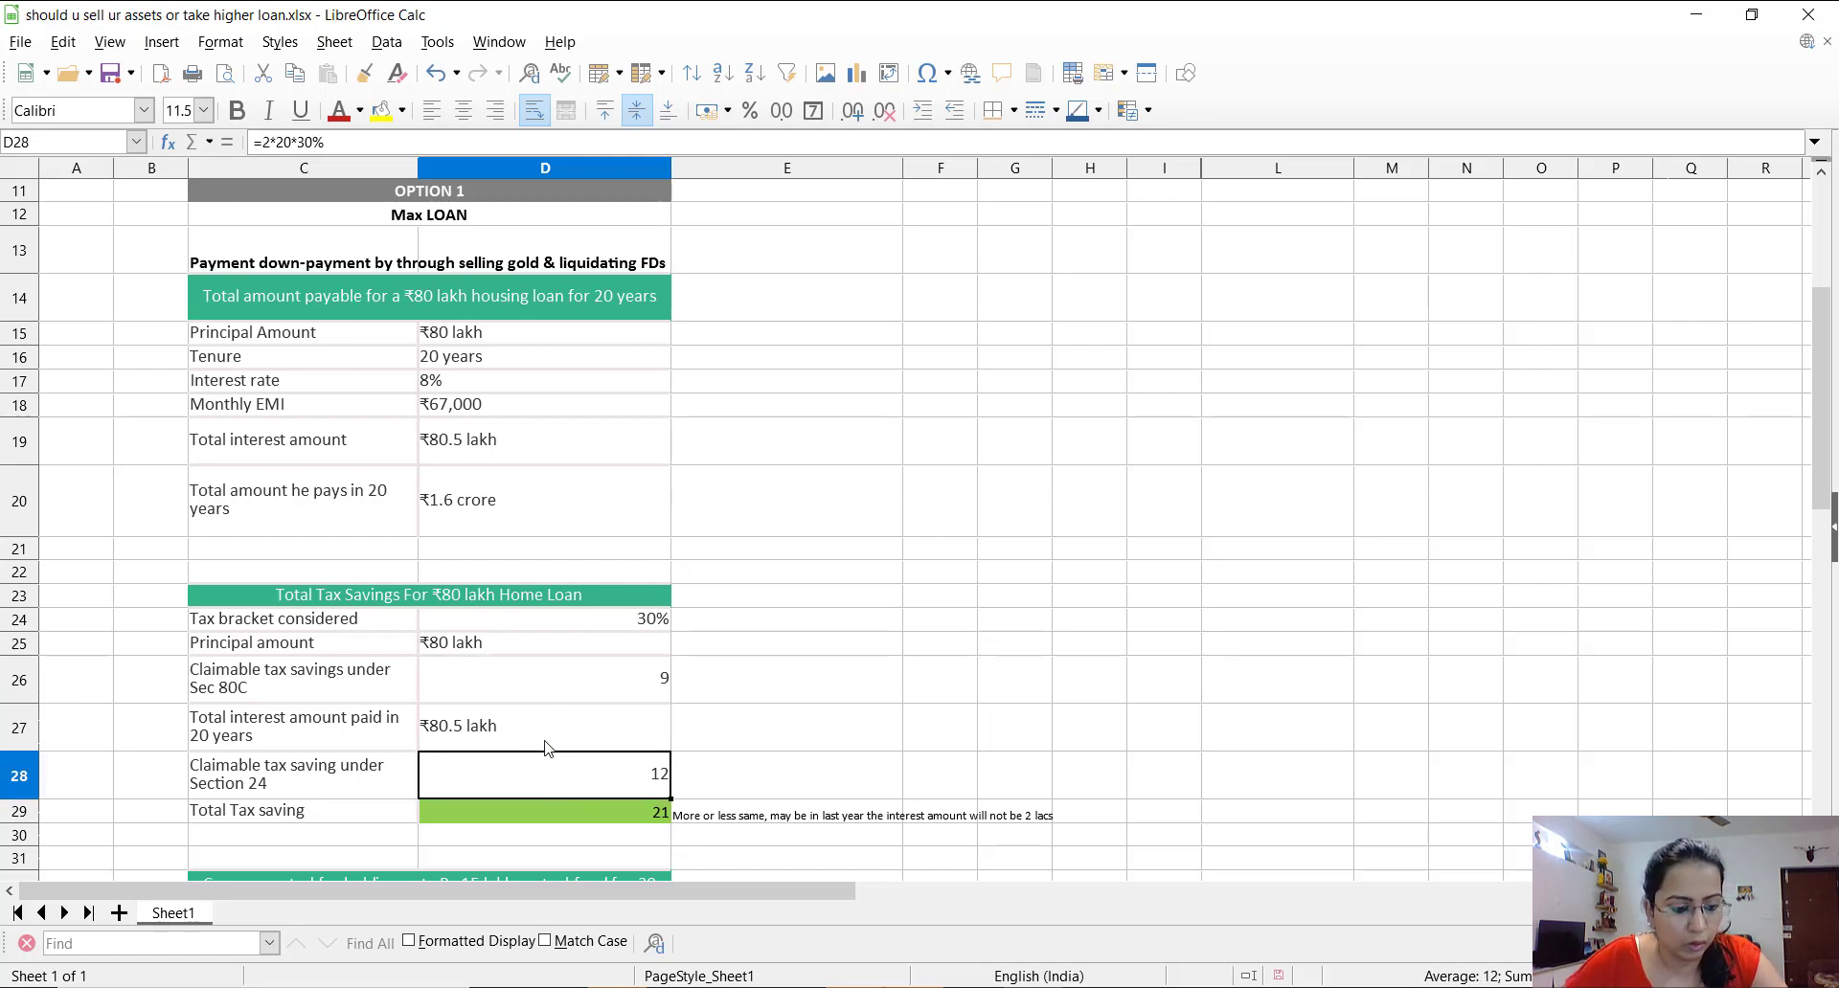
double_click(550, 757)
drag(430, 763, 507, 769)
key(Escape)
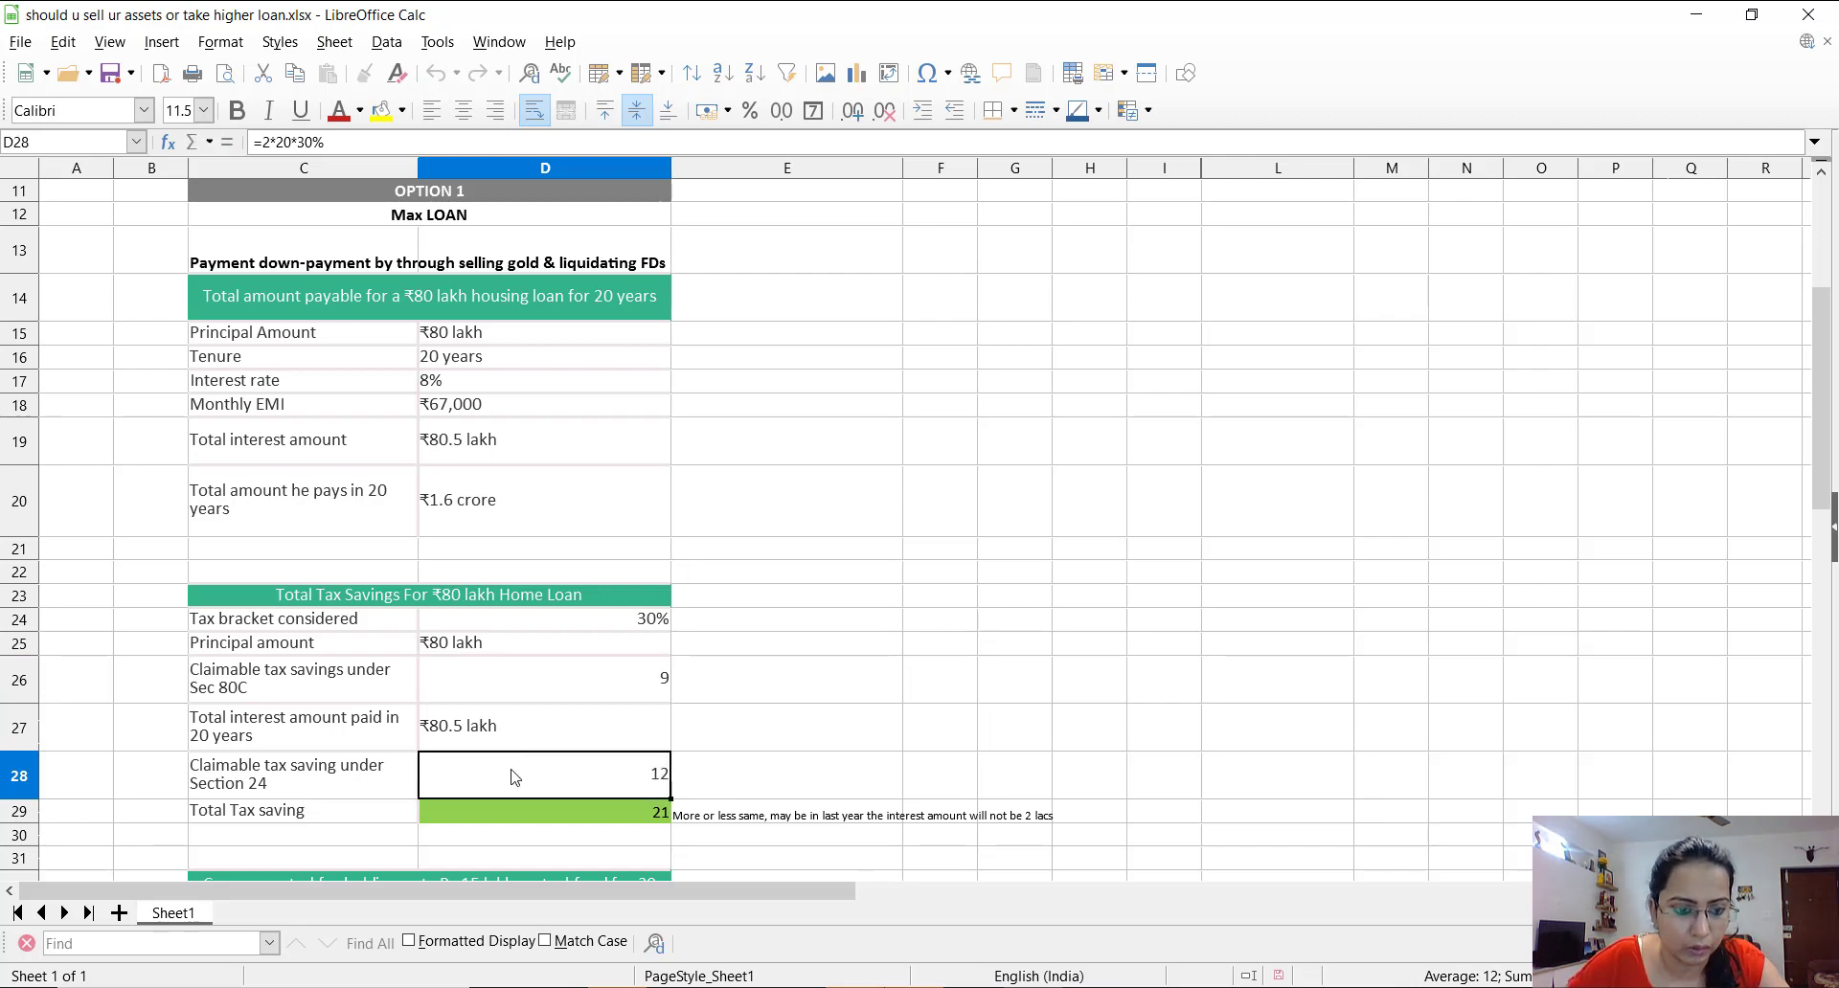
double_click(560, 766)
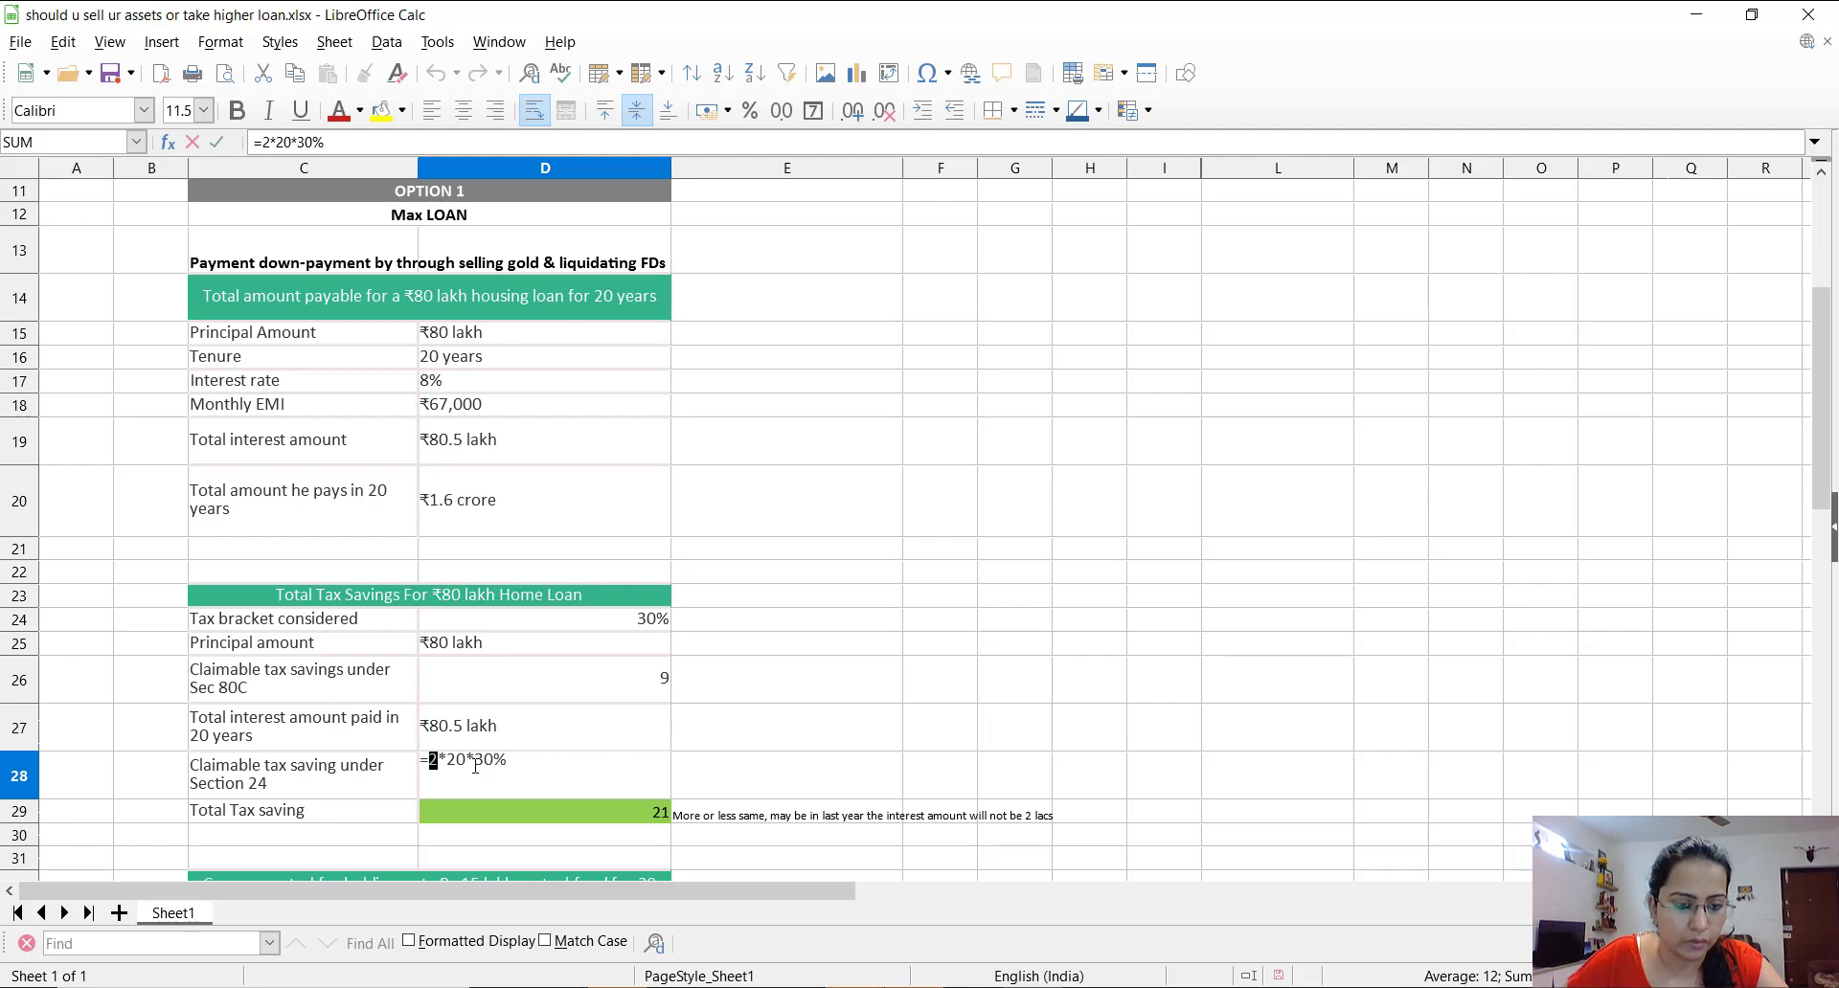
key(Escape)
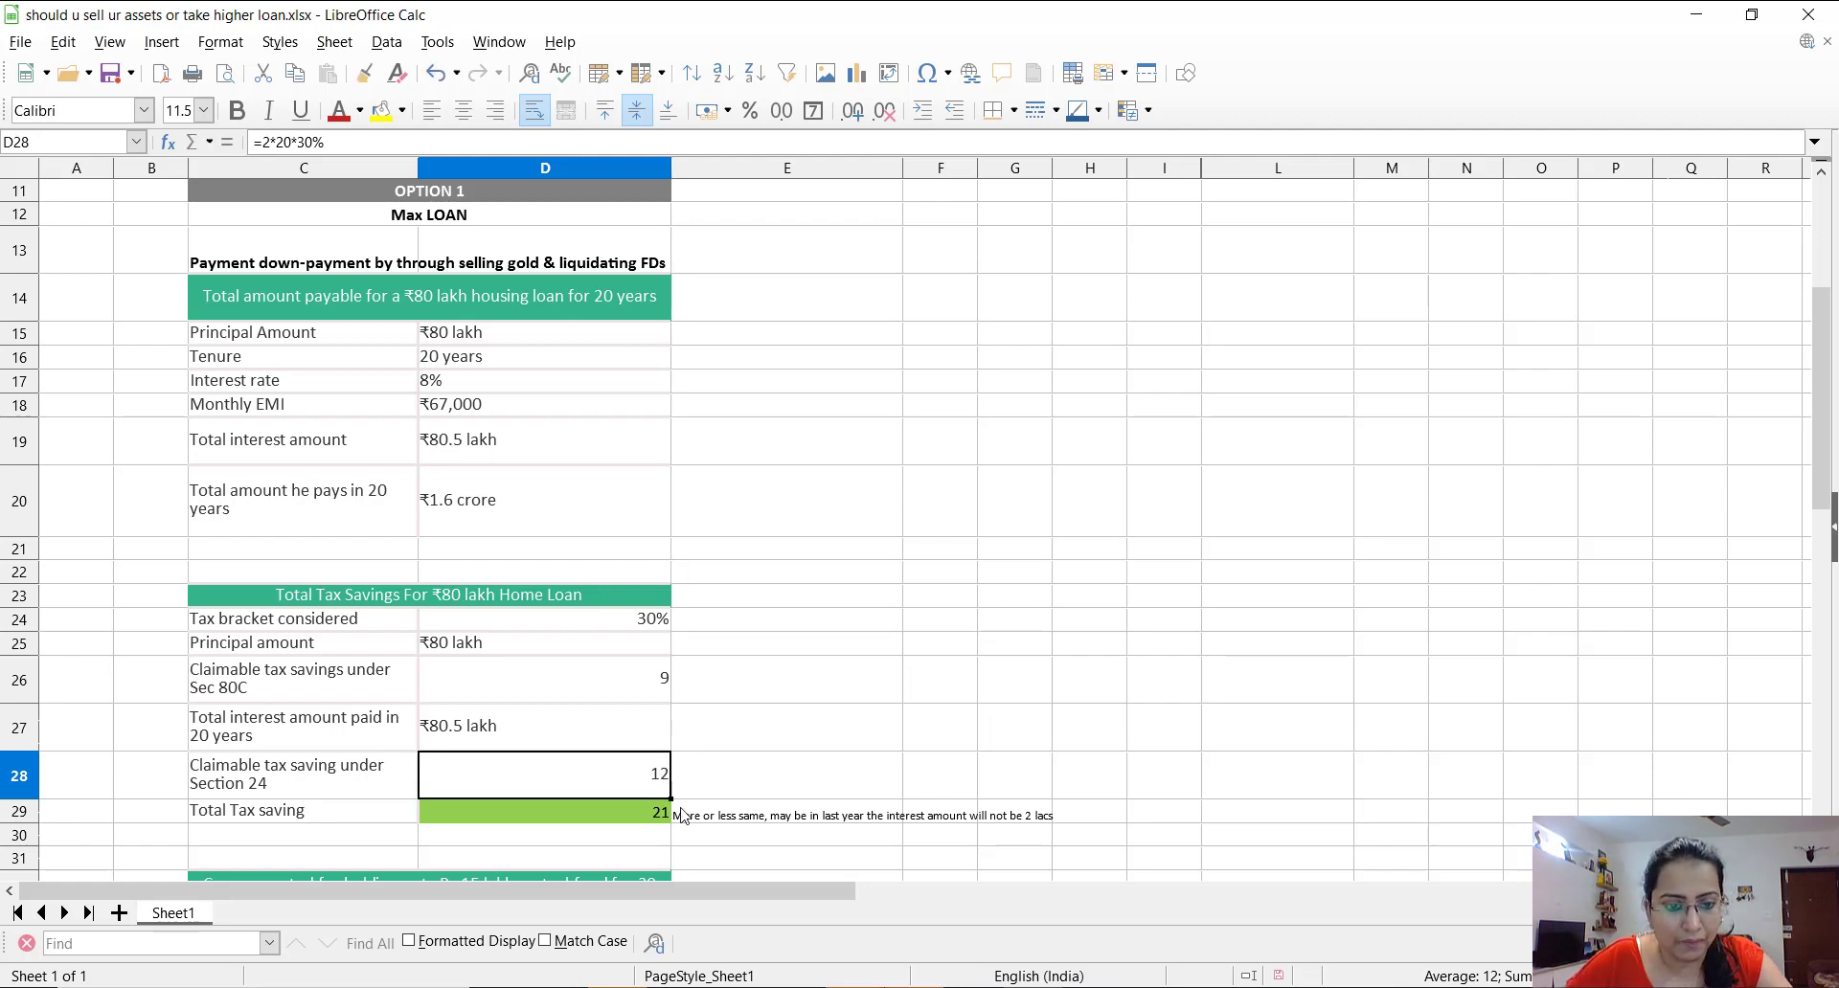
- Compare the Sec 80C and Section 24 tax savings with the formula behind Total Tax saving in D29
ctrl+click(640, 689)
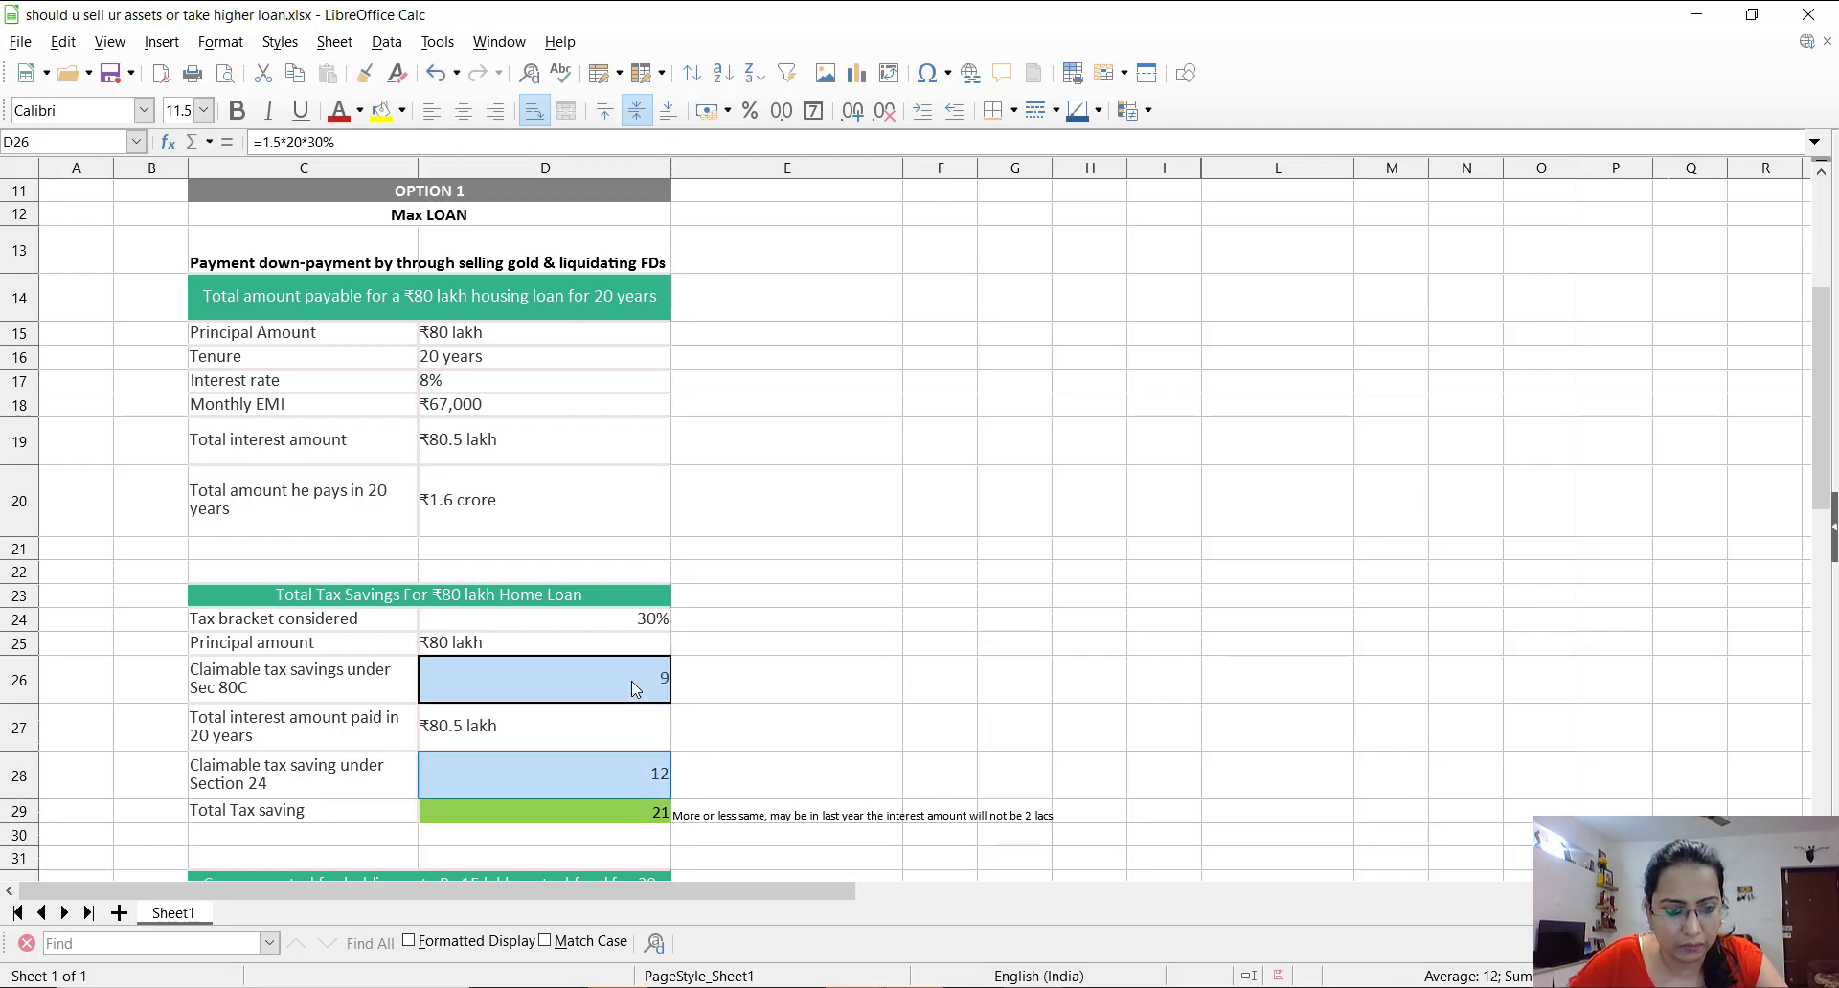
click(627, 816)
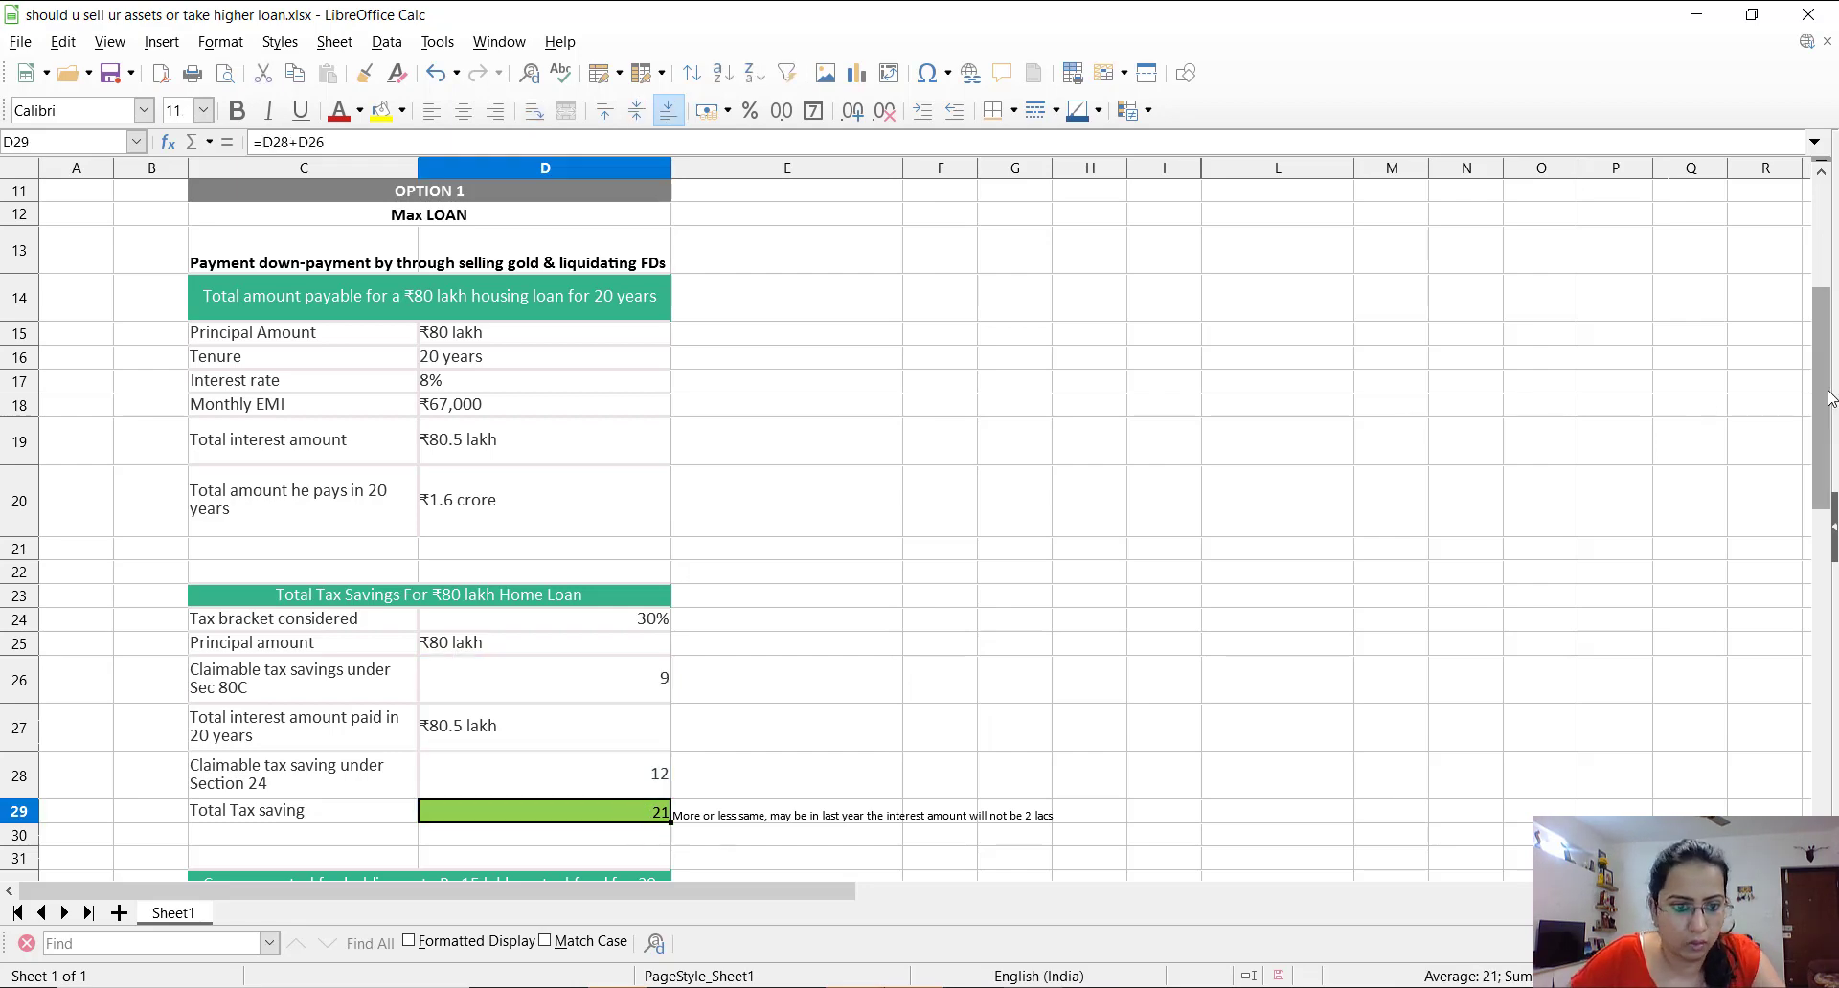
- Compare the amount invested in the mutual fund corpus section with the MF entry under Savings & investments
scroll(682, 549, down, 3)
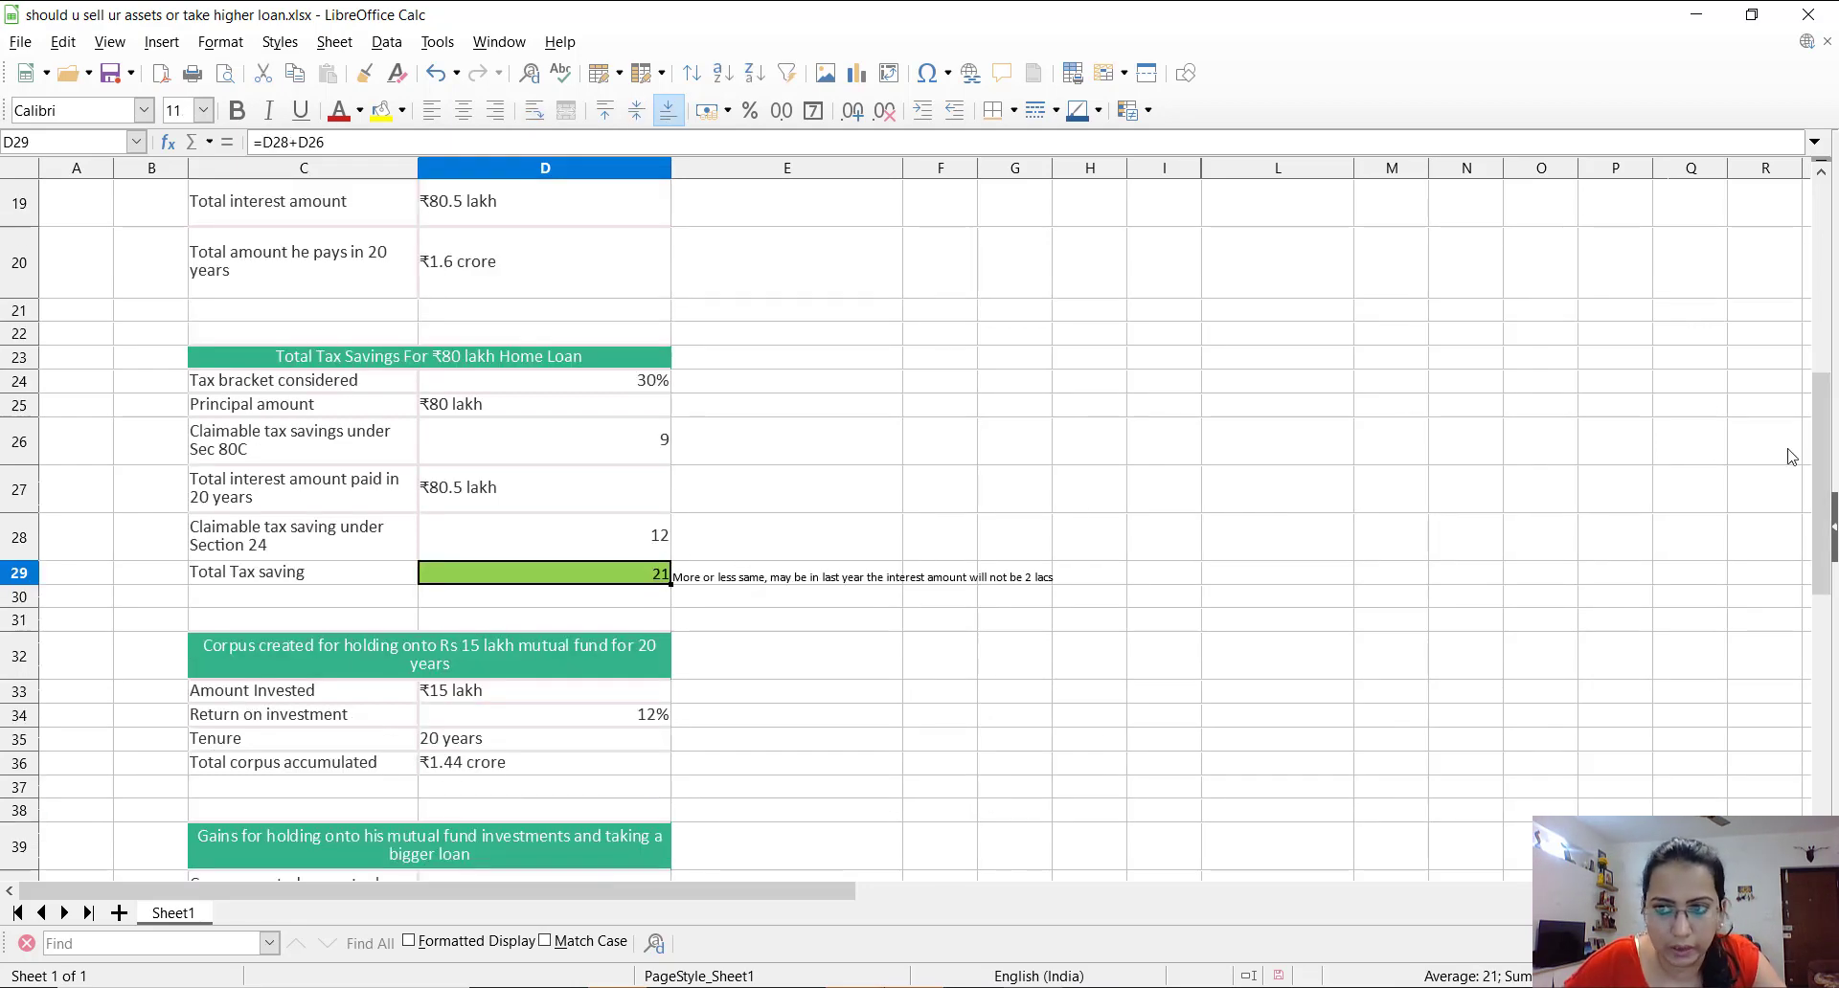
scroll(1823, 513, down, 2)
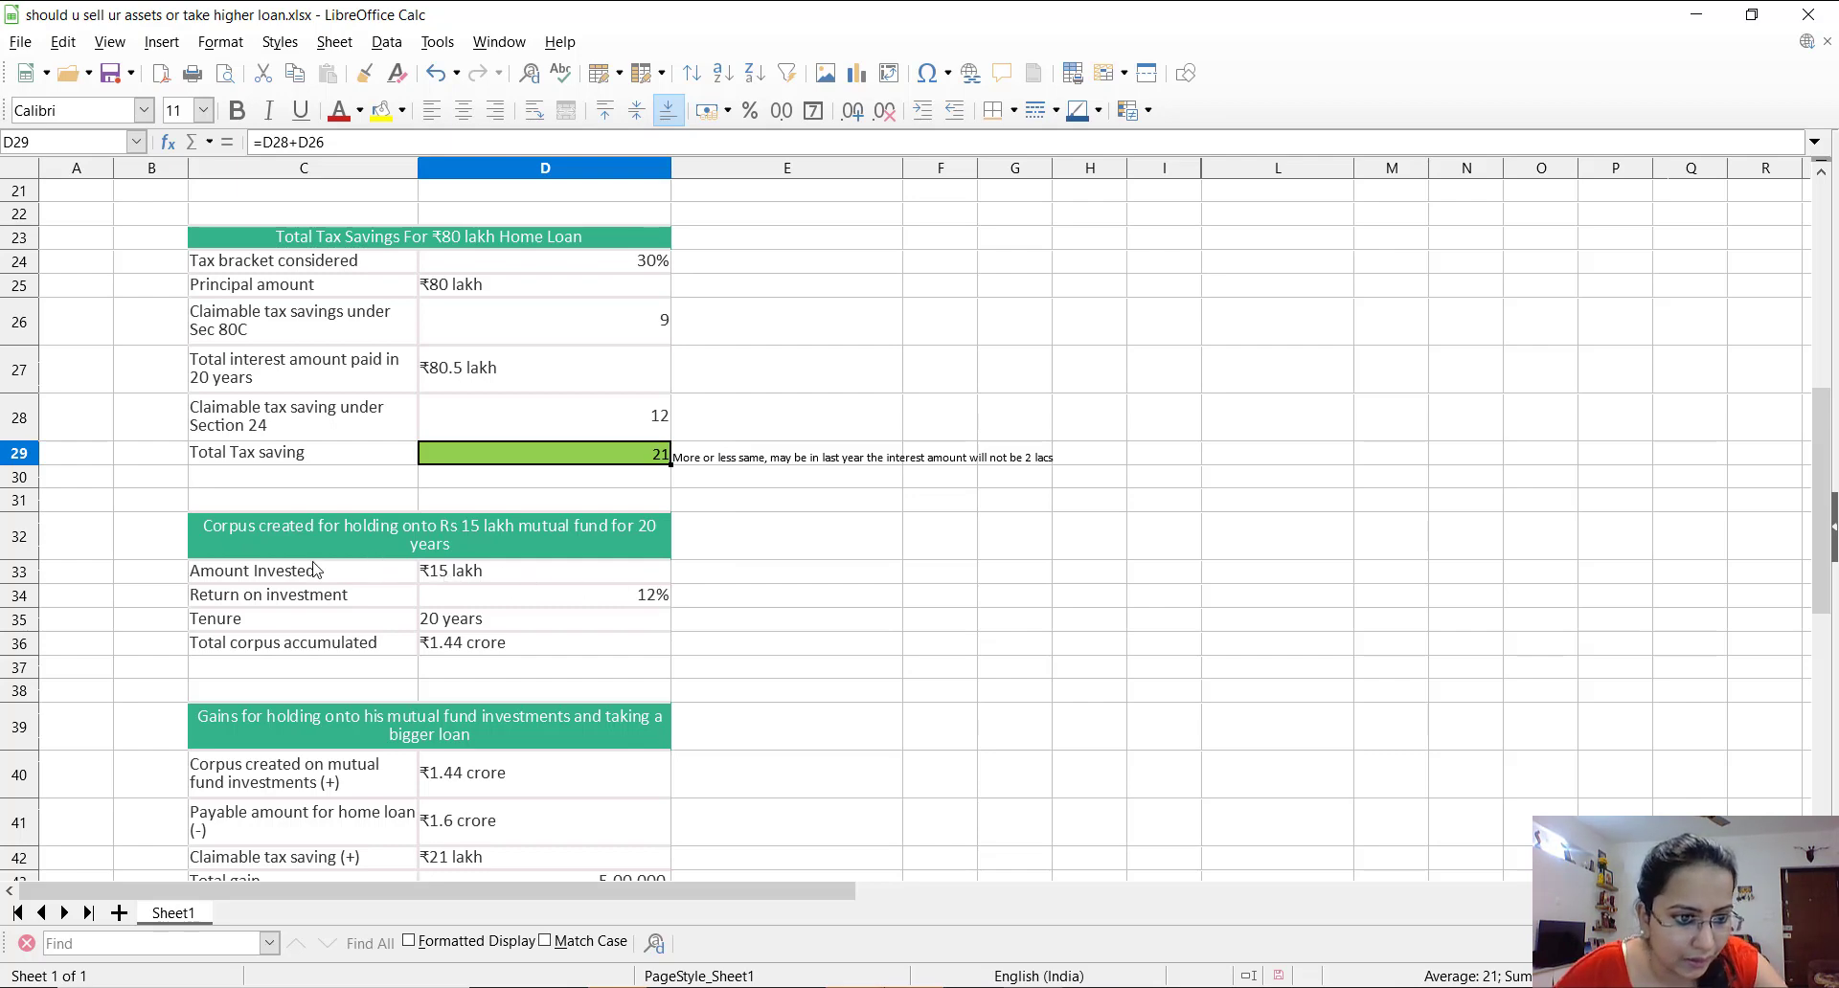
click(484, 577)
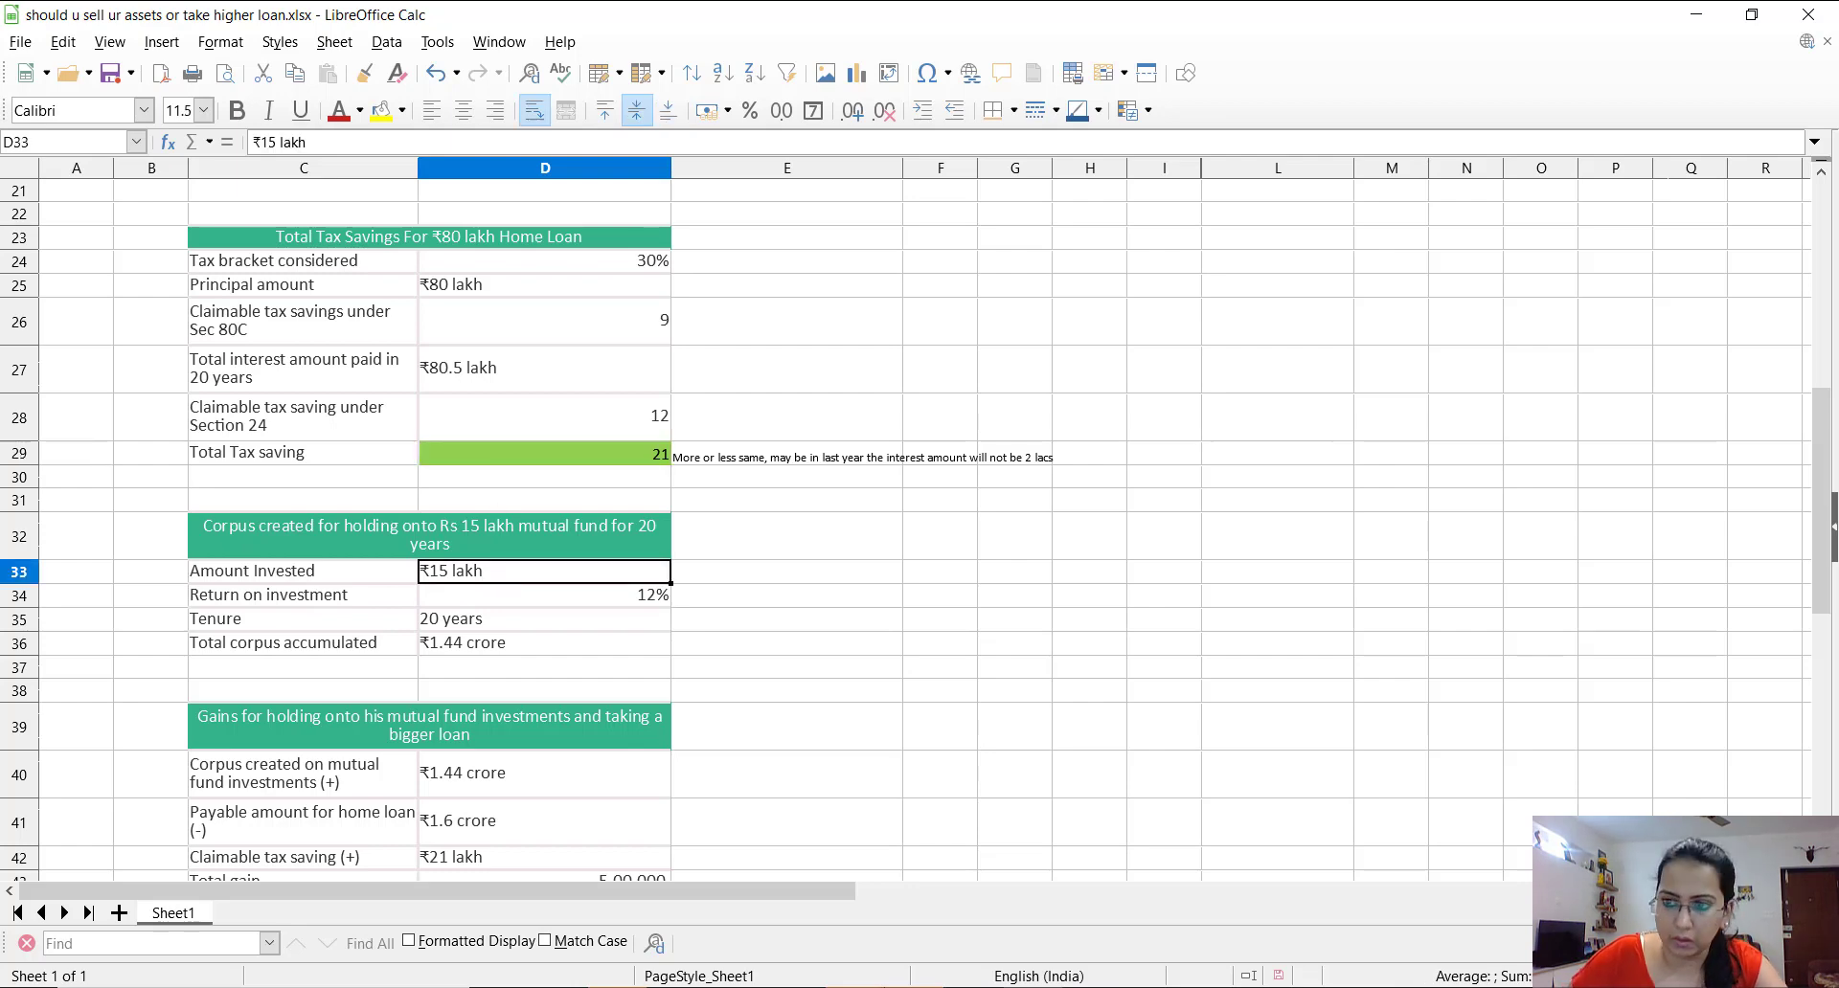
scroll(935, 331, up, 3)
scroll(935, 331, up, 3)
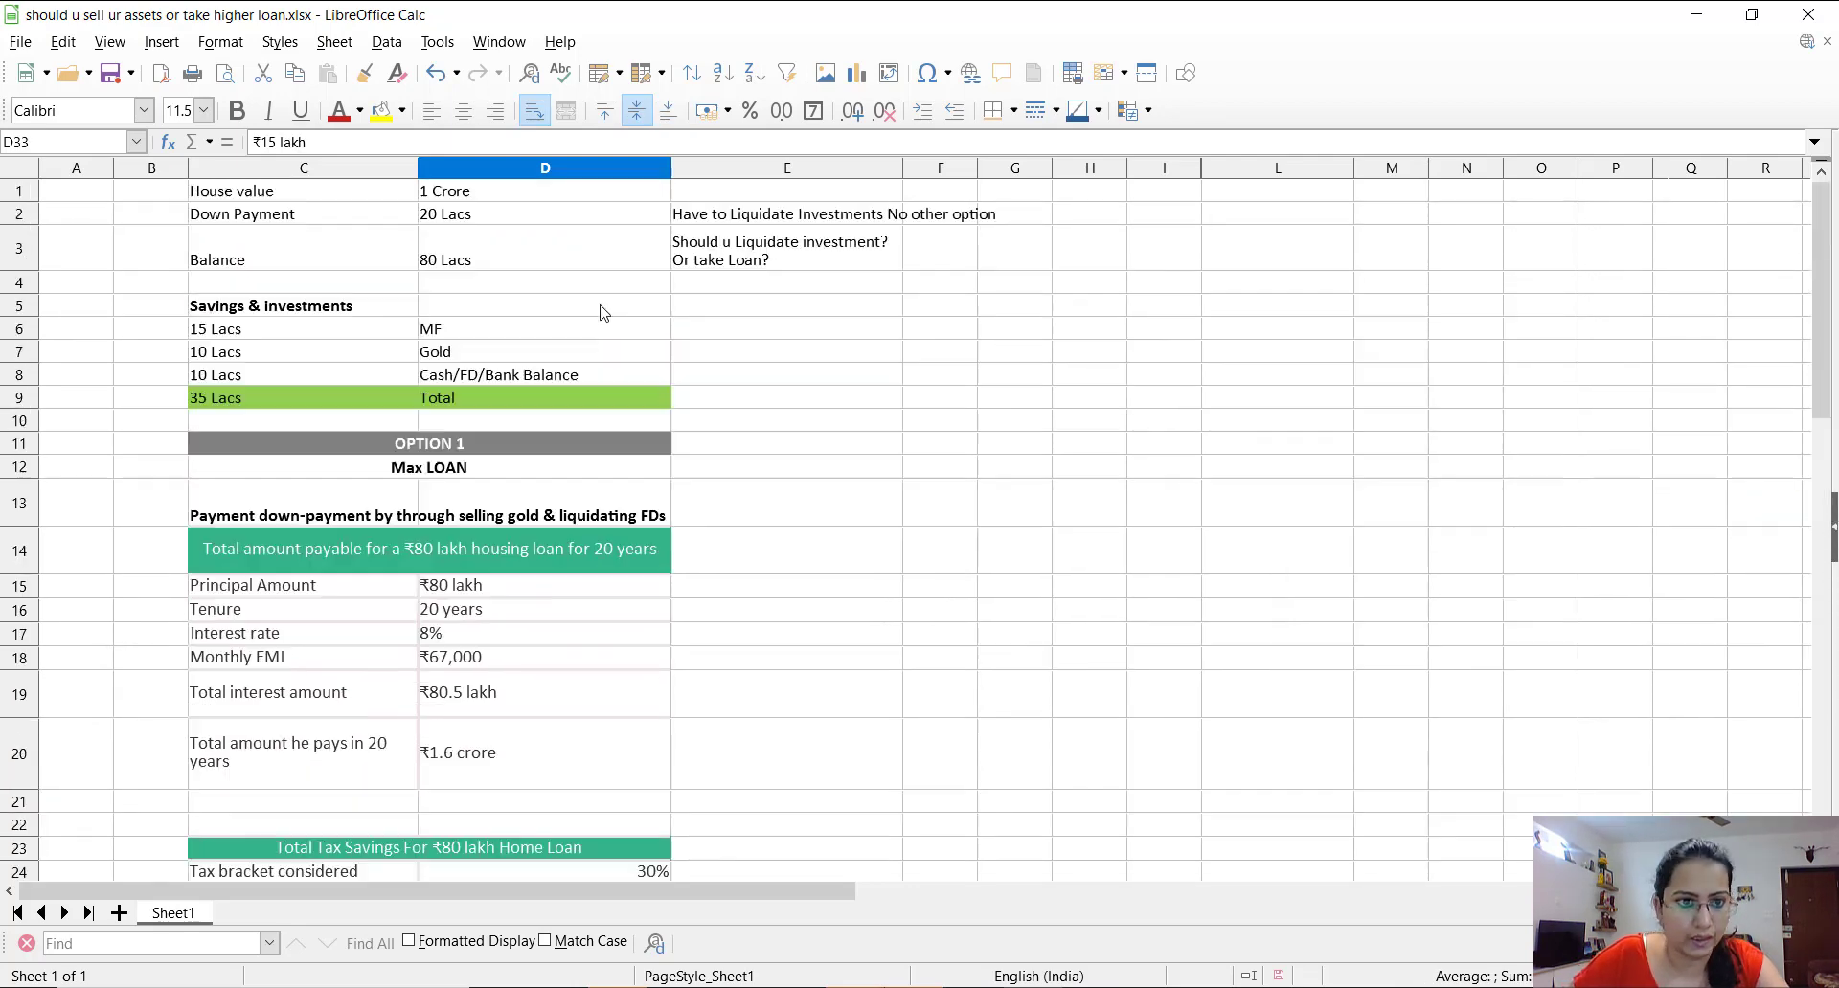
click(317, 340)
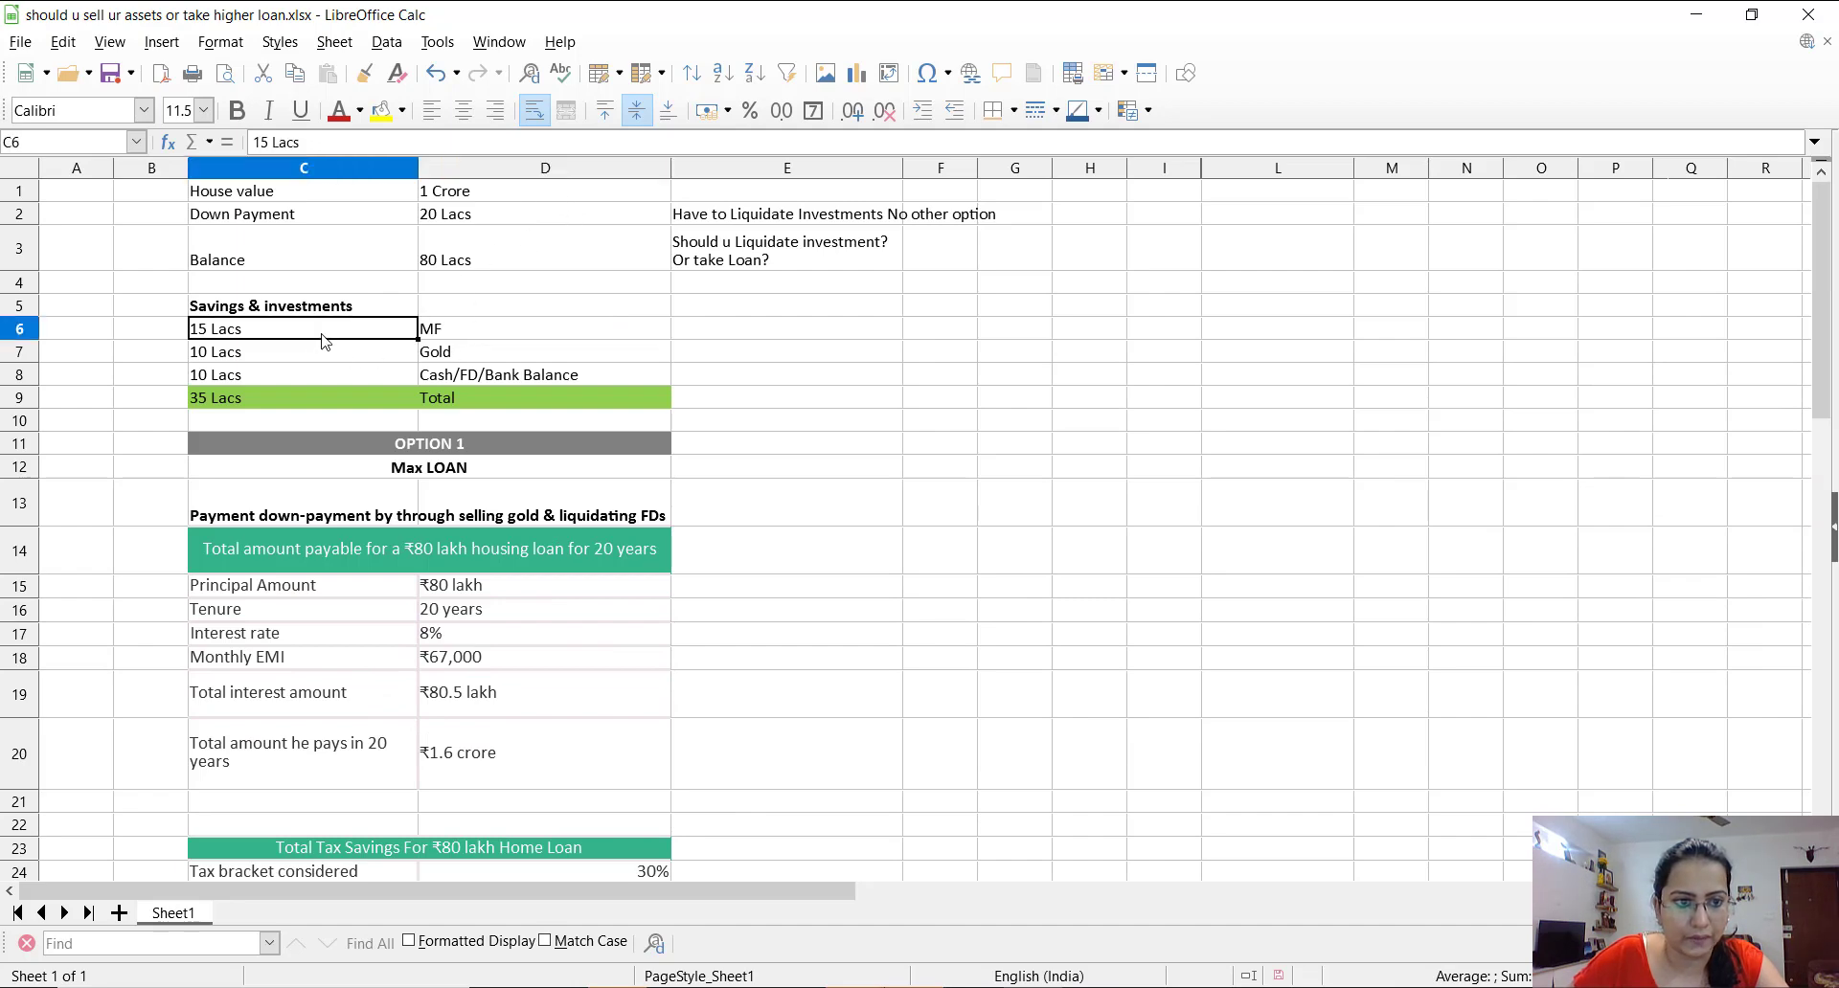
- Examine the amount invested, return on investment, tenure and total corpus accumulated for the mutual fund held 20 years
scroll(463, 675, down, 5)
click(302, 739)
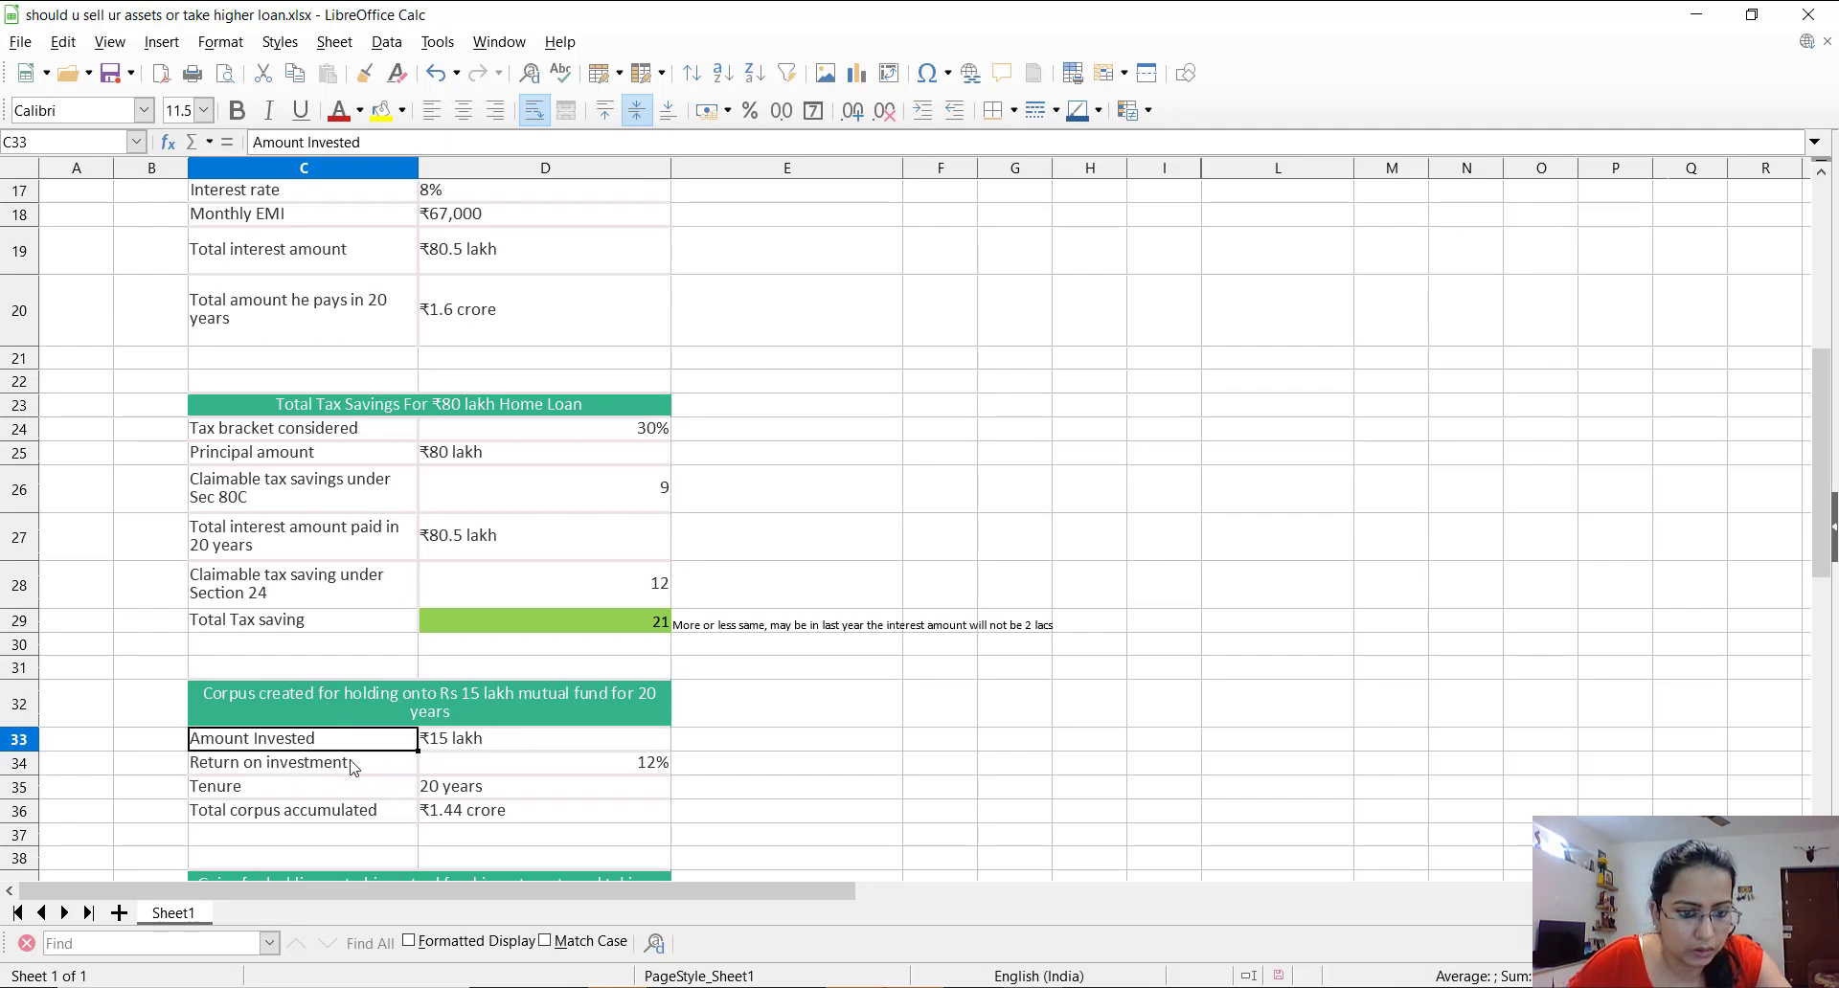
click(508, 766)
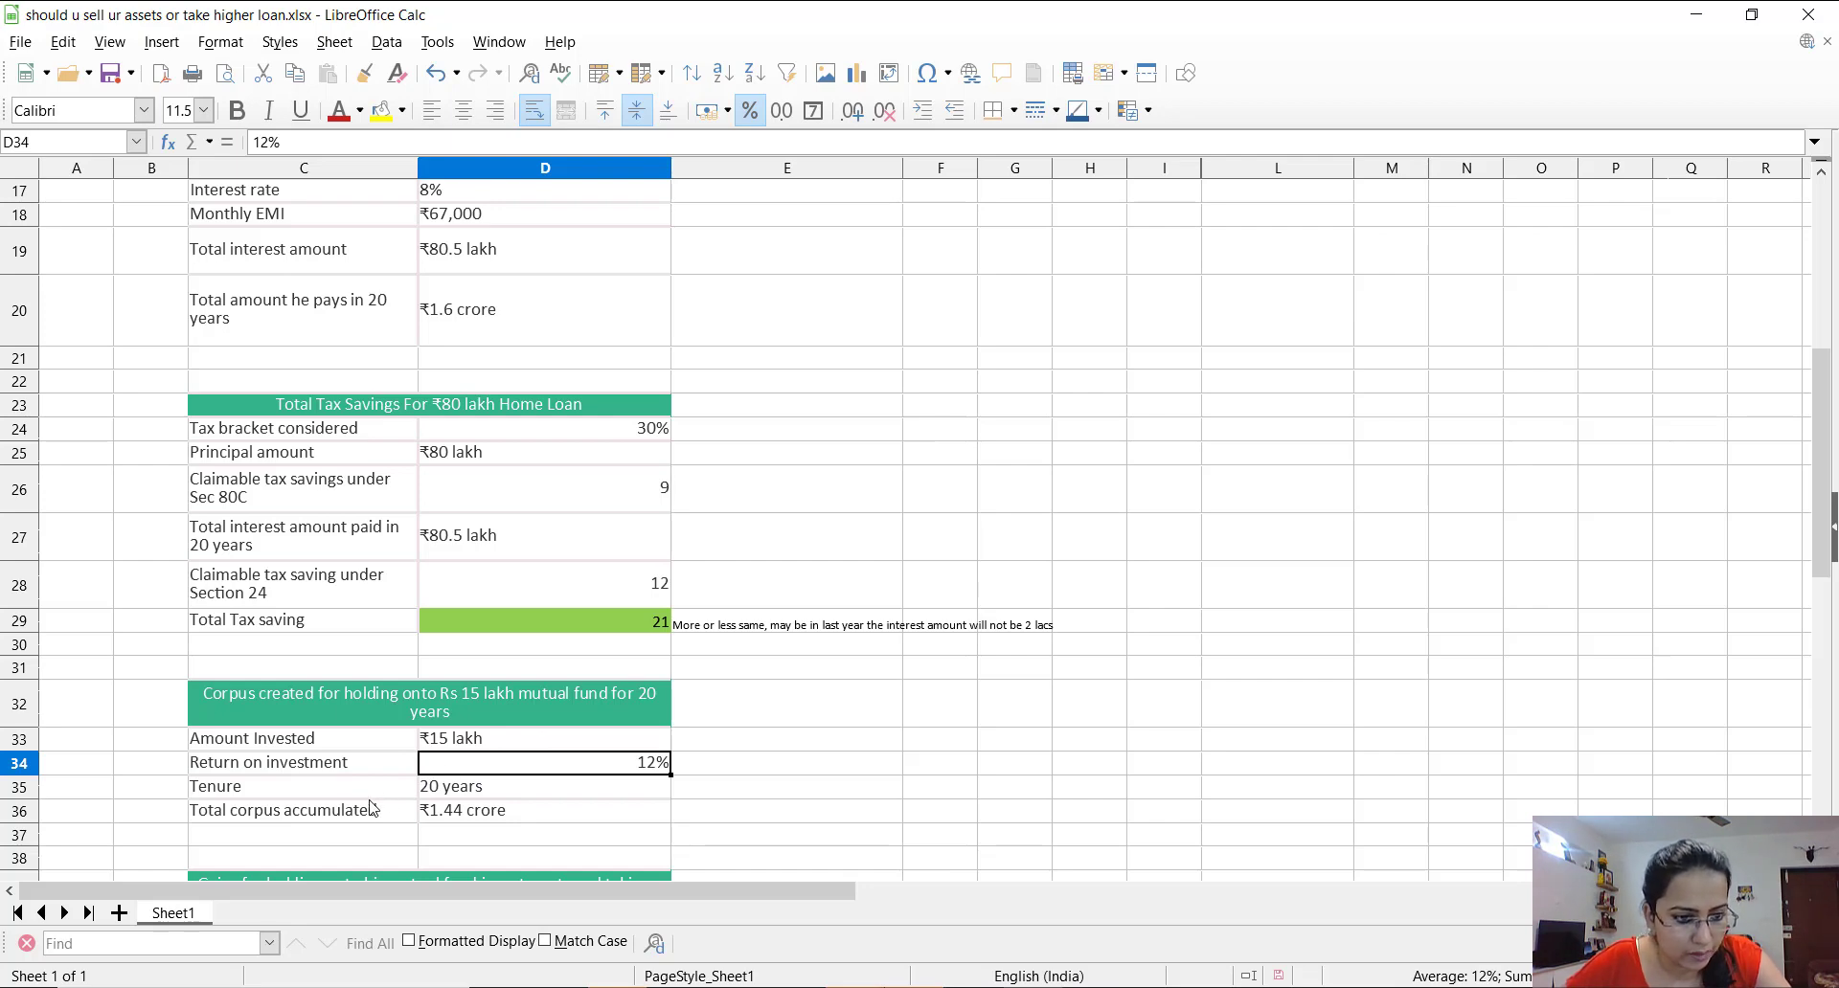
click(431, 795)
click(448, 812)
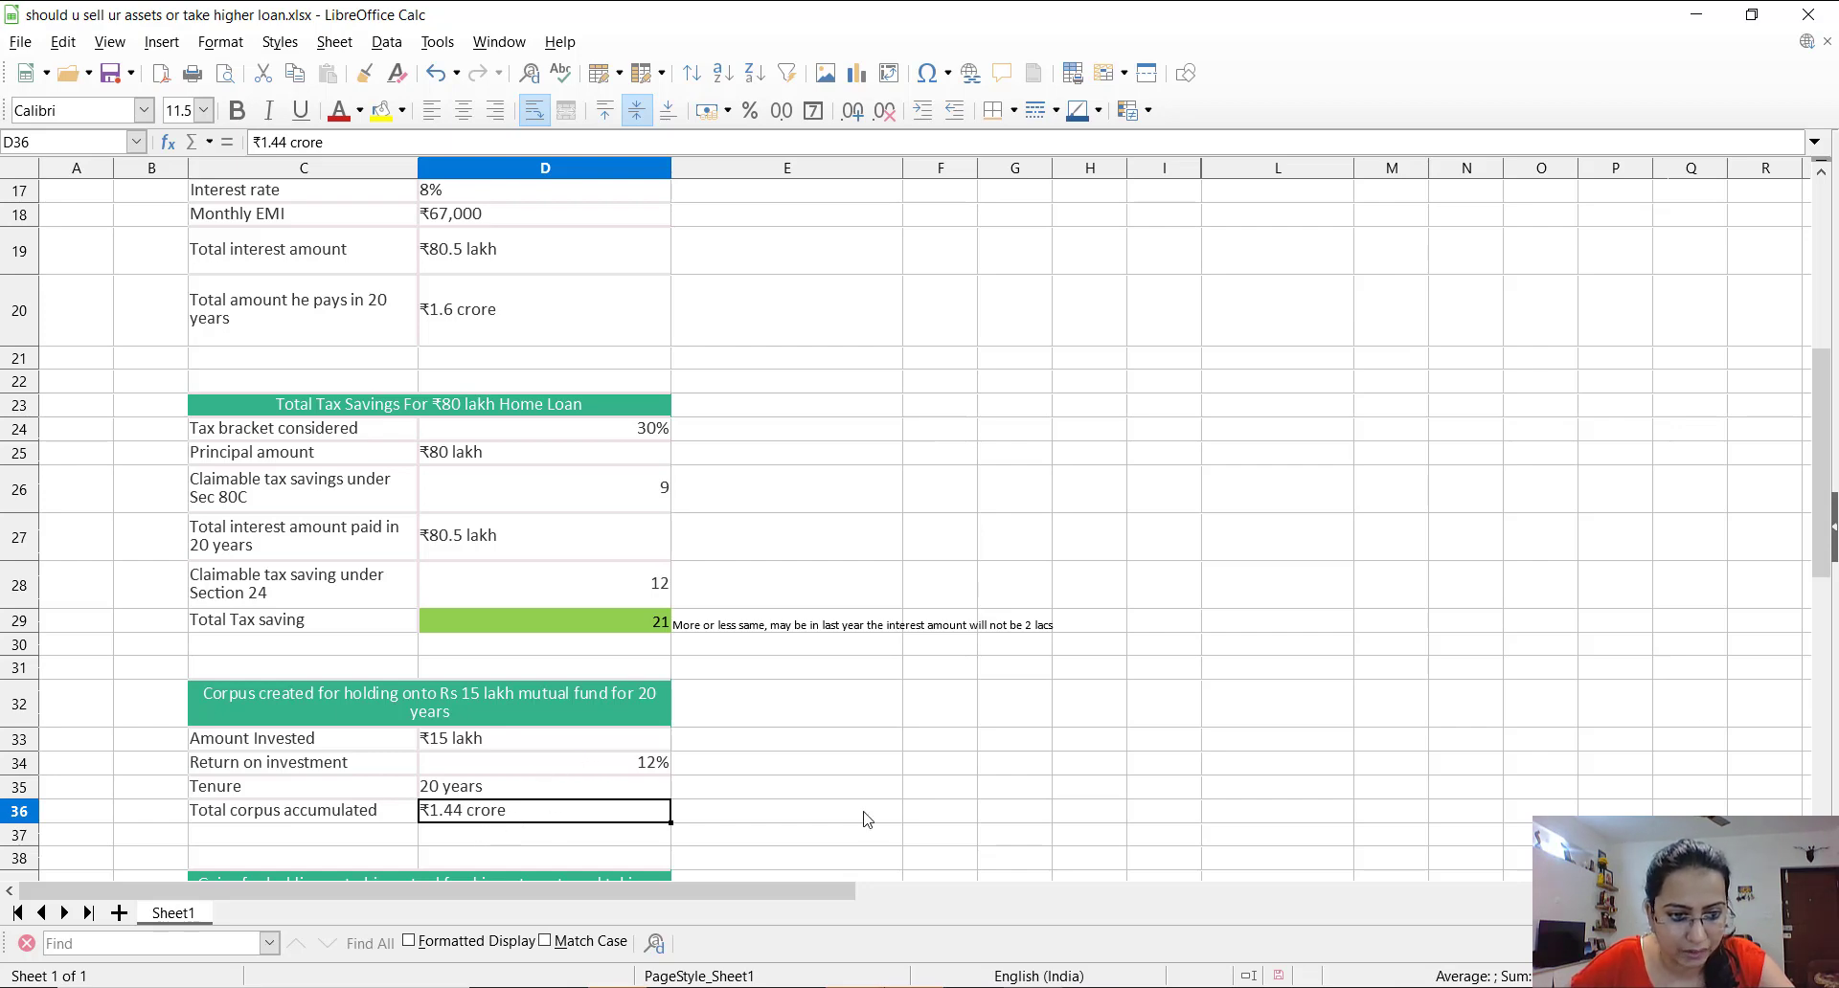
- Compare the total corpus accumulated in D36 with the corpus entry in the gains section for taking a bigger loan
drag(1824, 565, 1825, 615)
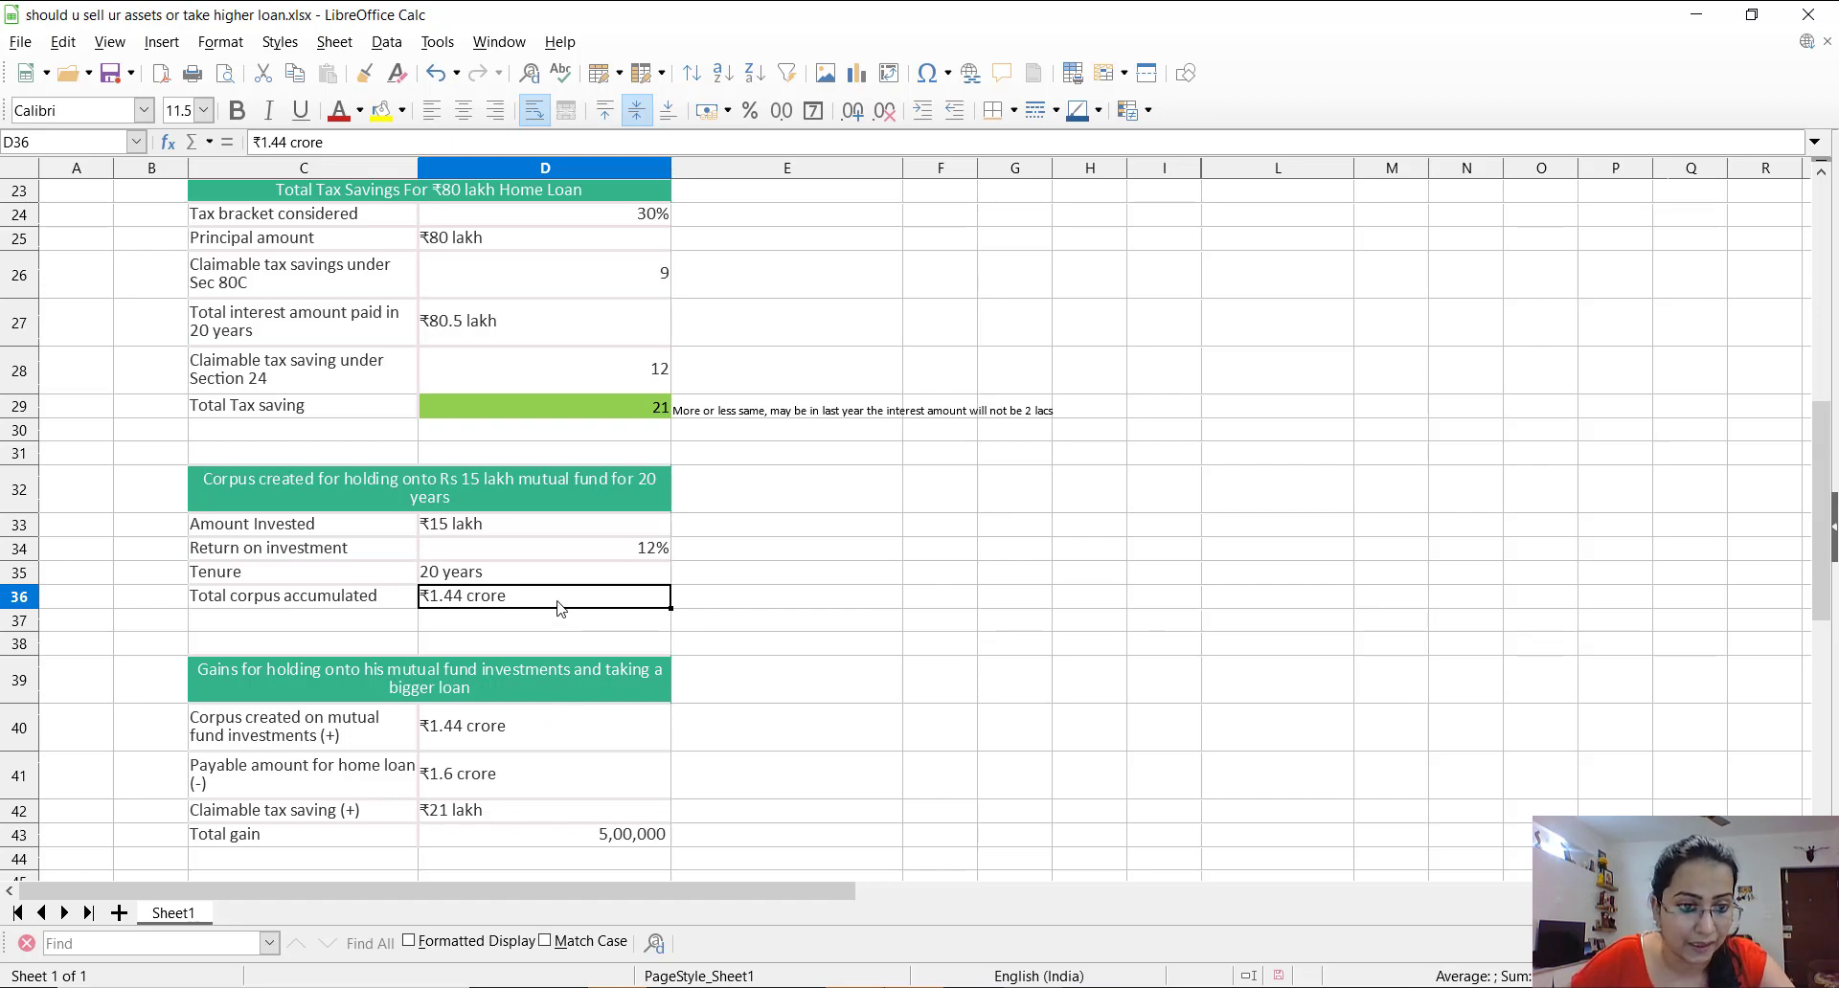
scroll(1469, 517, down, 1)
key(Down)
key(Down)
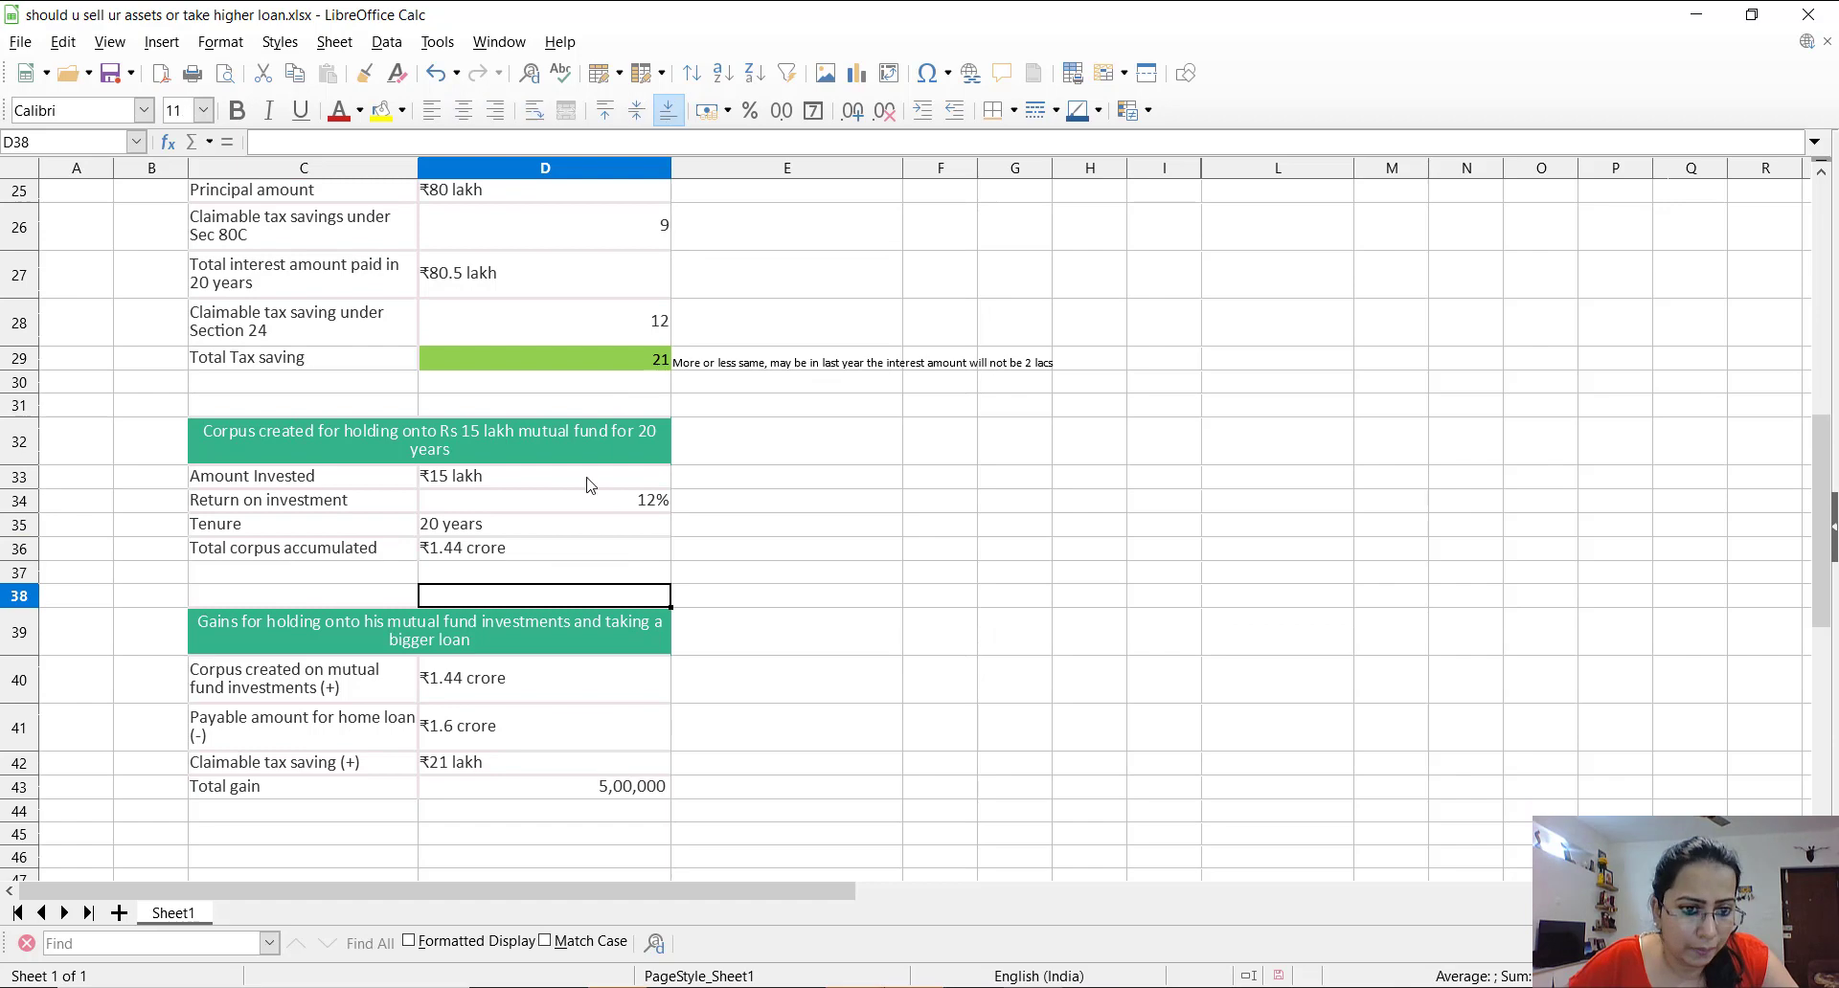
click(502, 625)
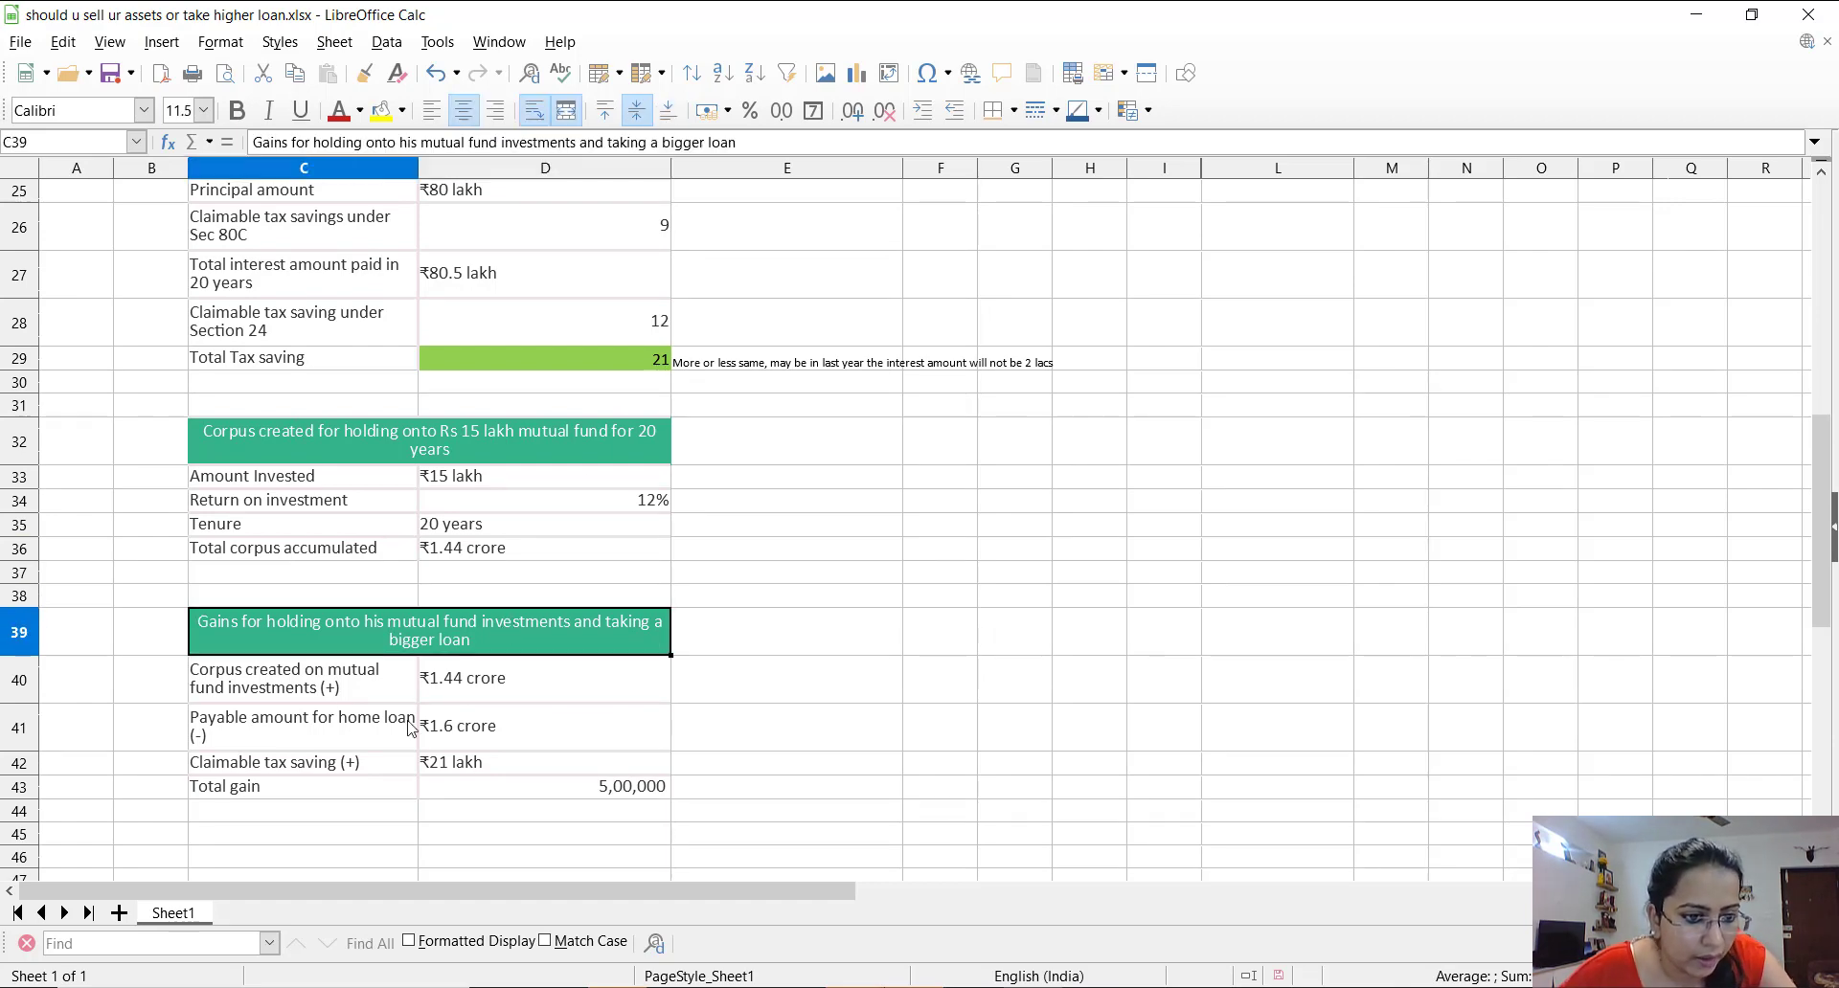
click(335, 685)
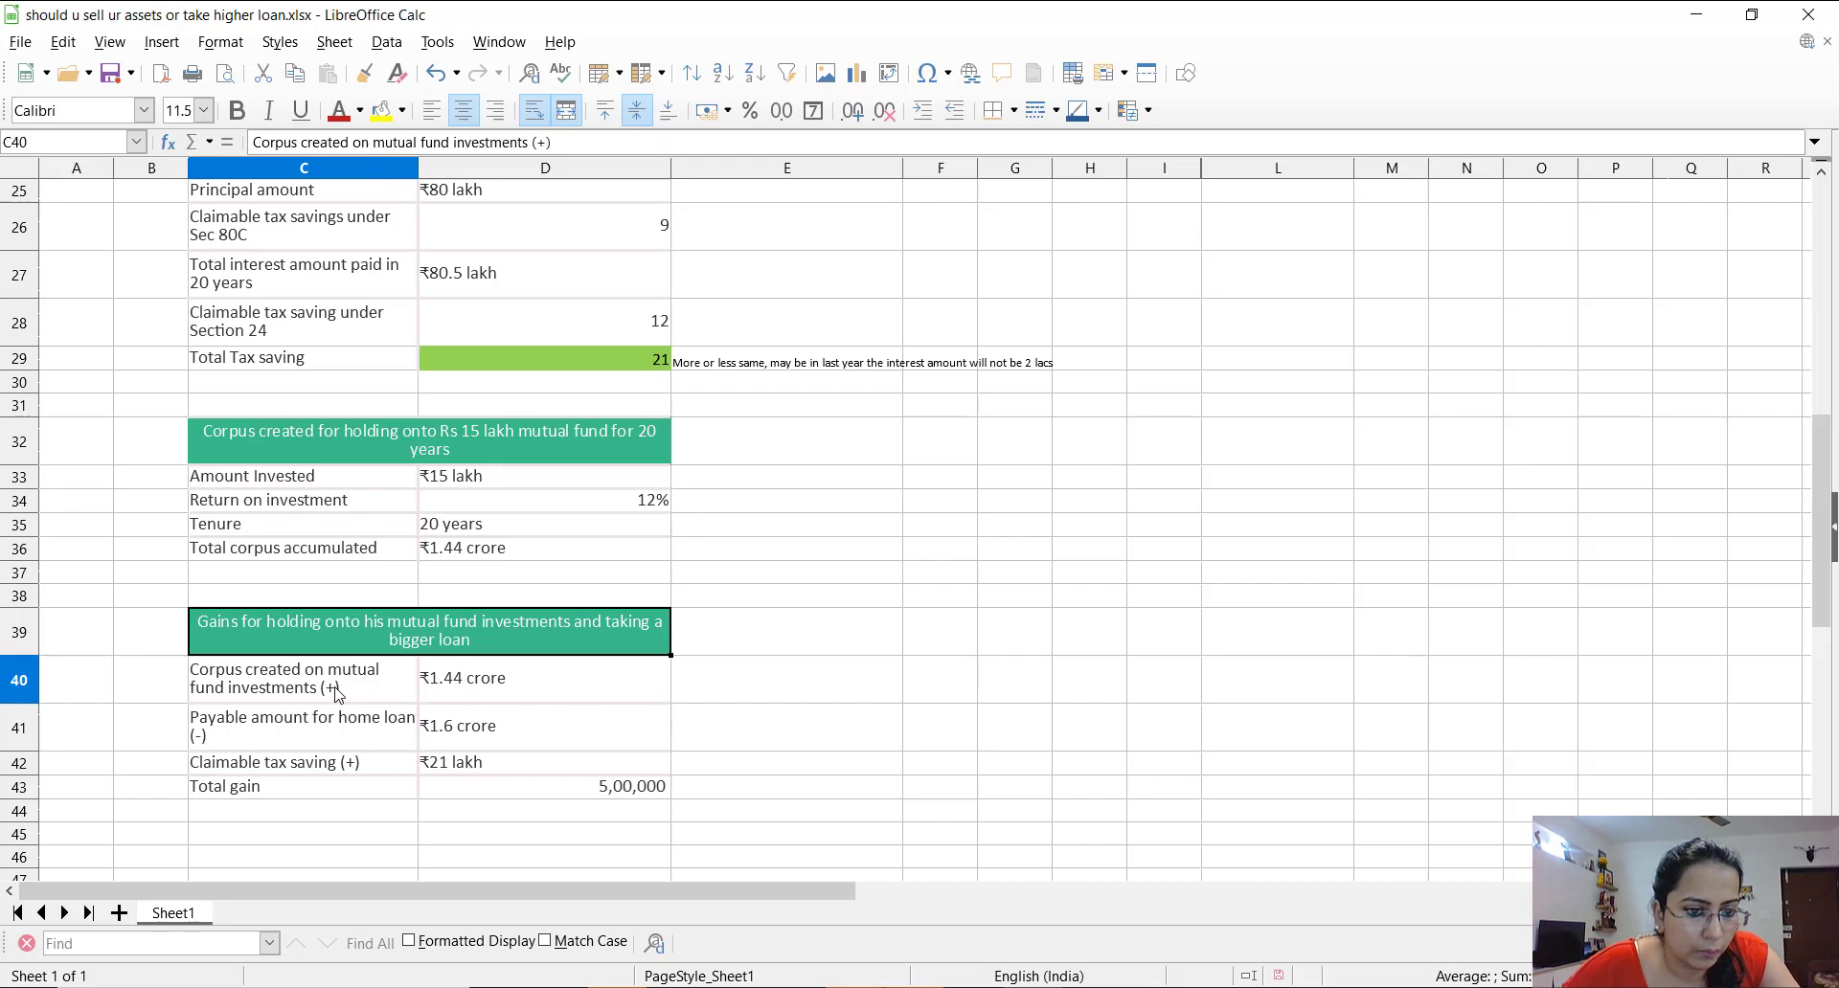
click(469, 552)
click(472, 695)
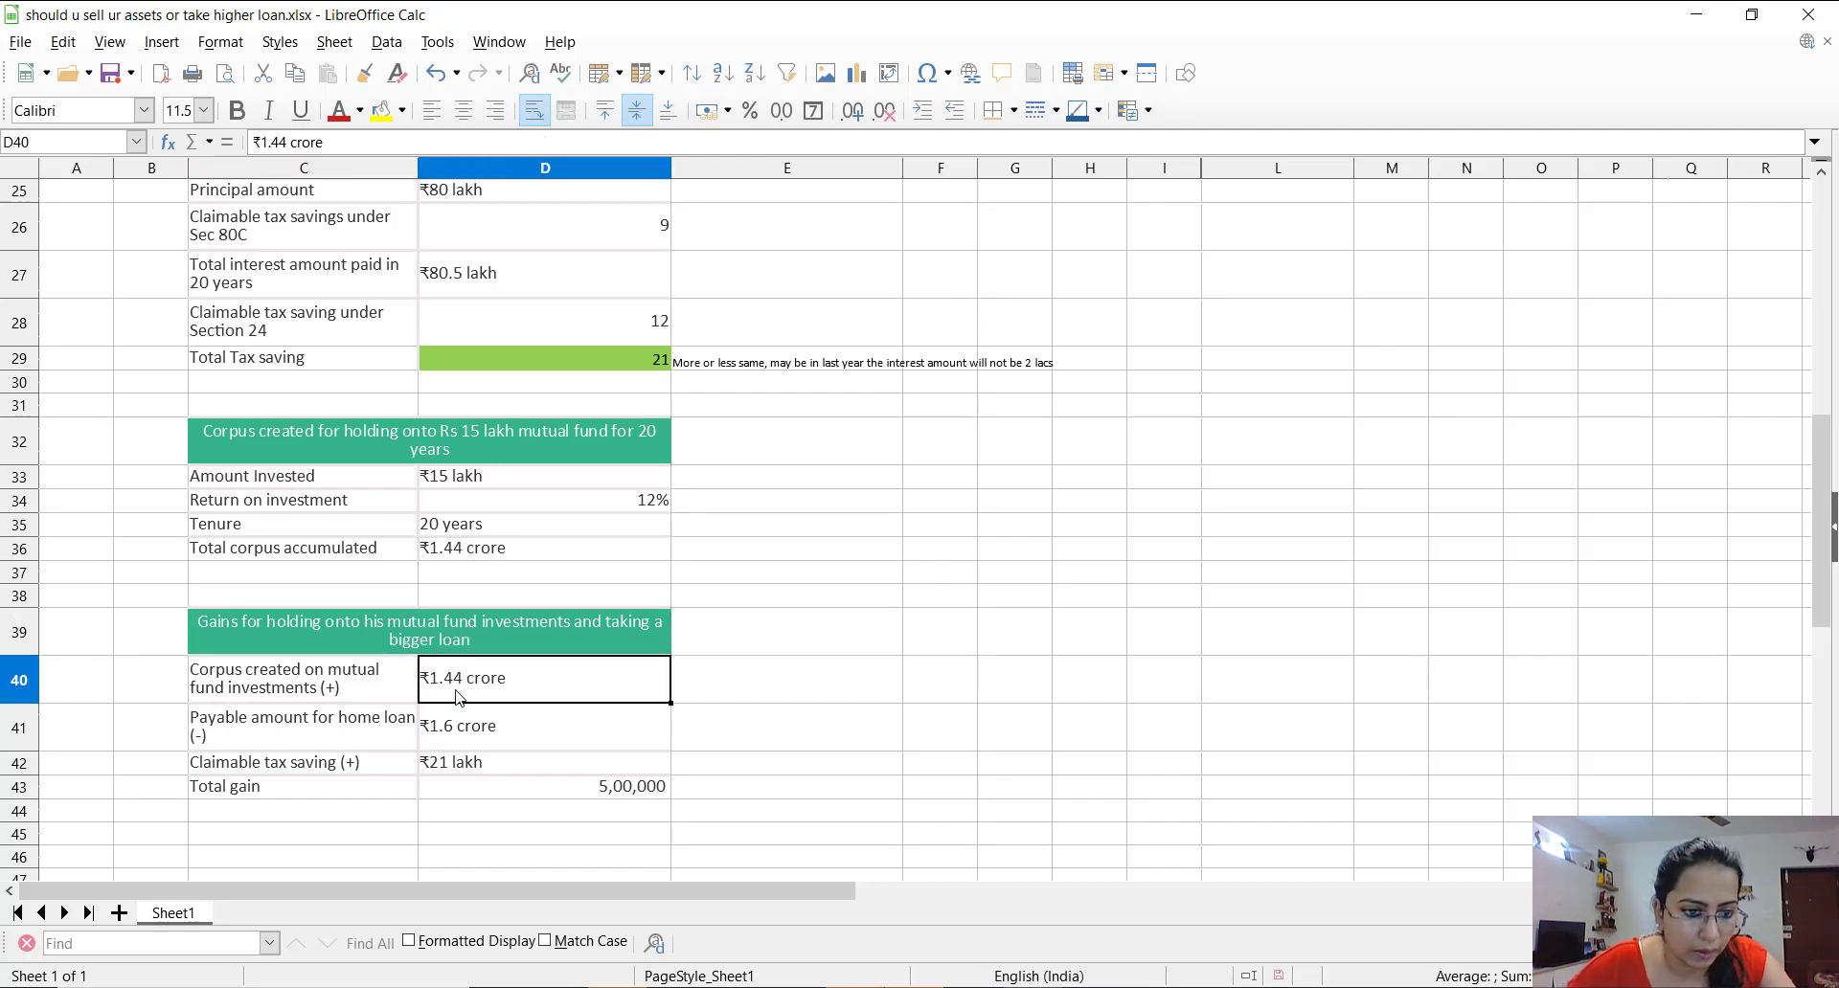
- Review the home loan payable amount and total tax saving, and inspect the total gain formula in D43
click(343, 743)
click(456, 746)
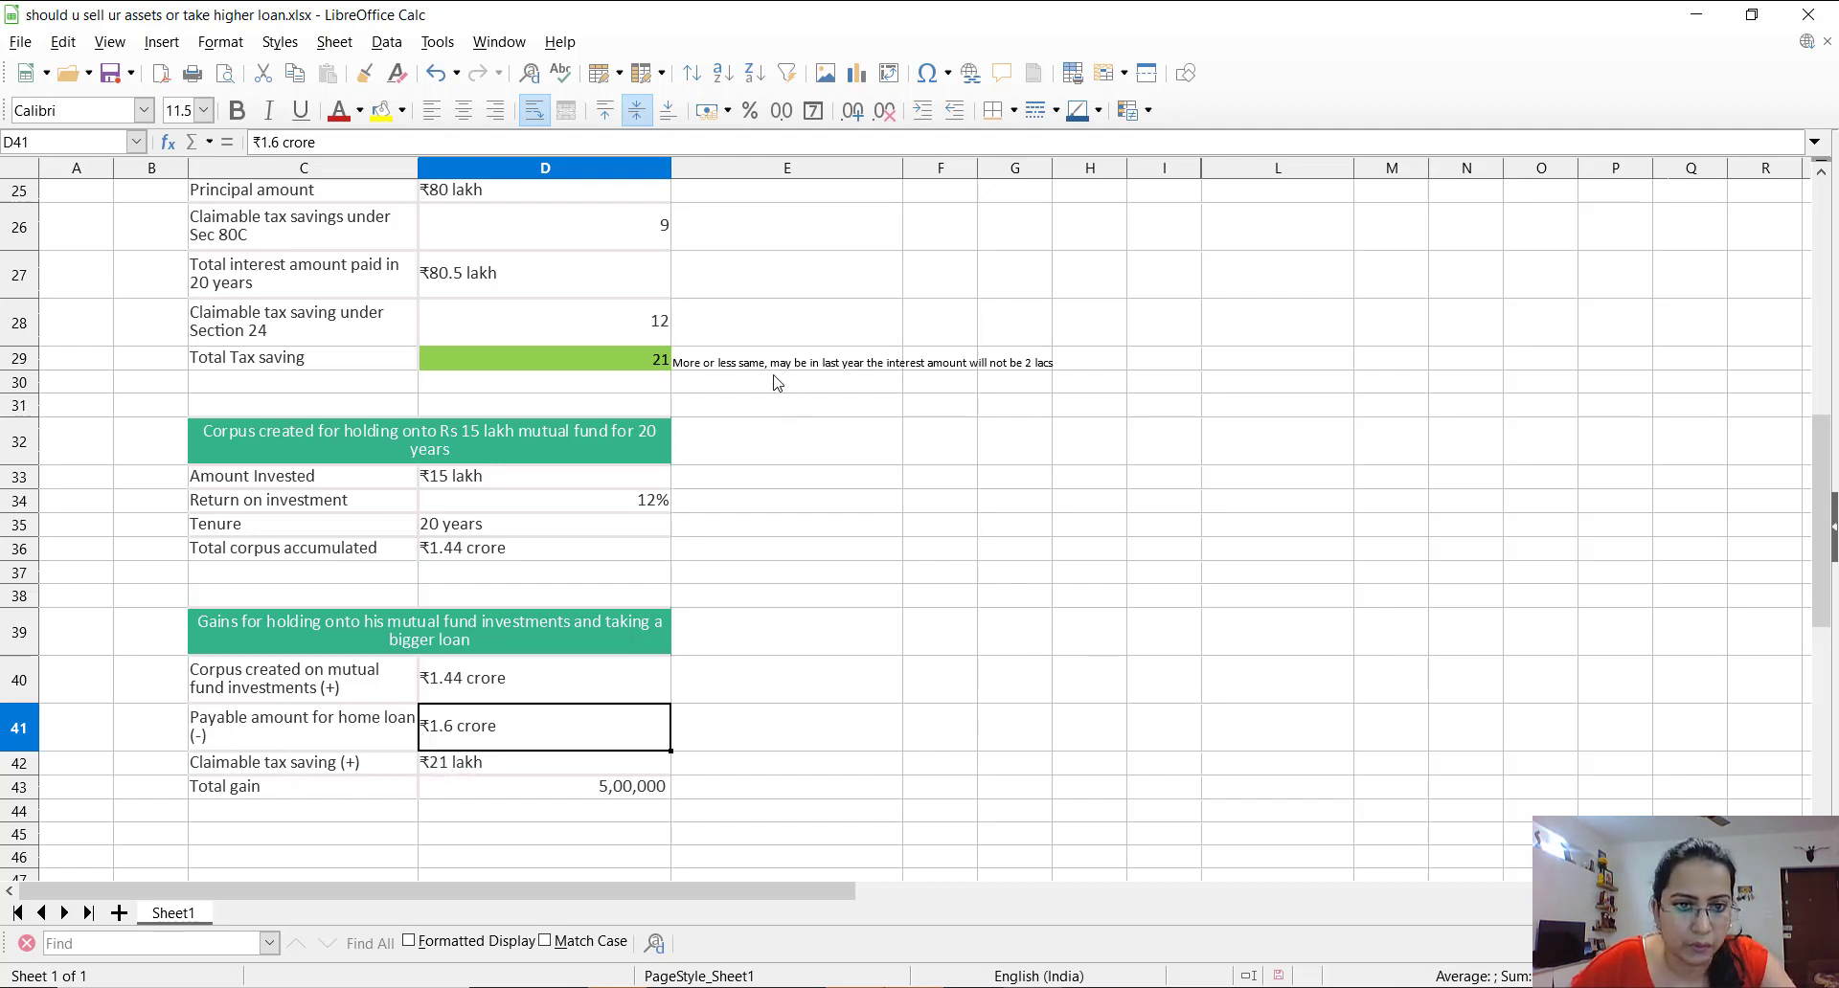
click(632, 362)
click(565, 786)
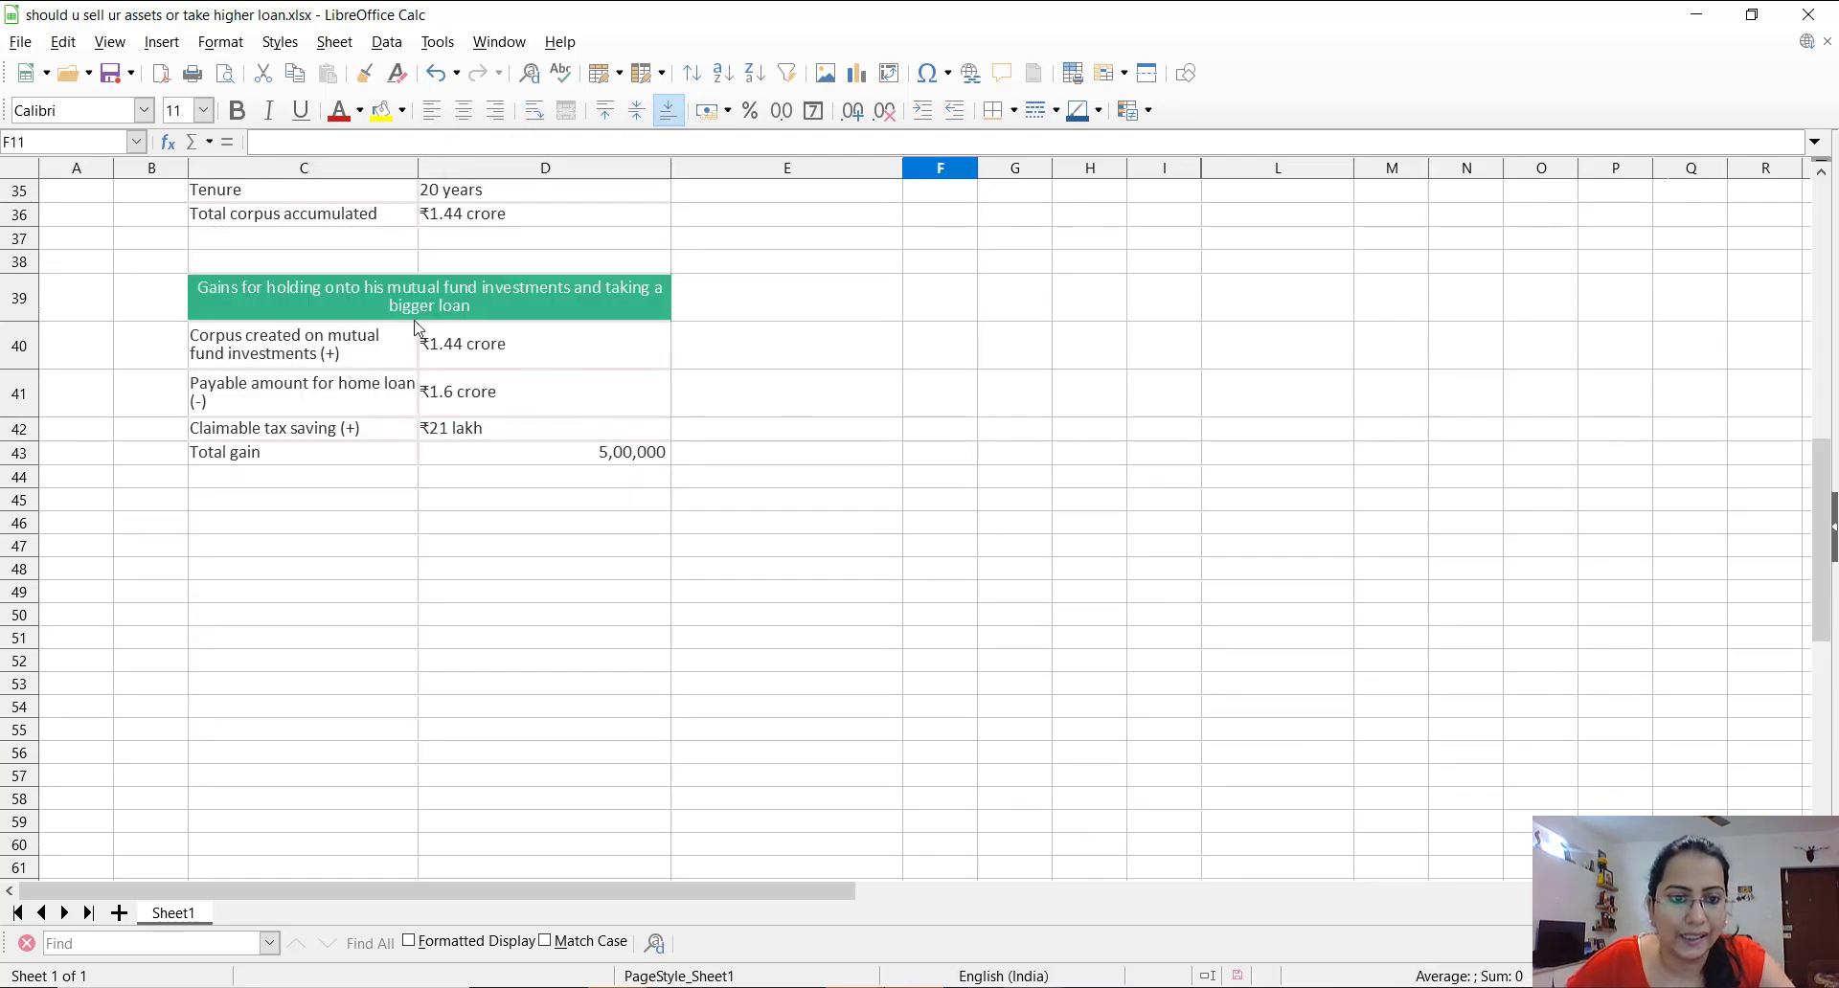
click(486, 465)
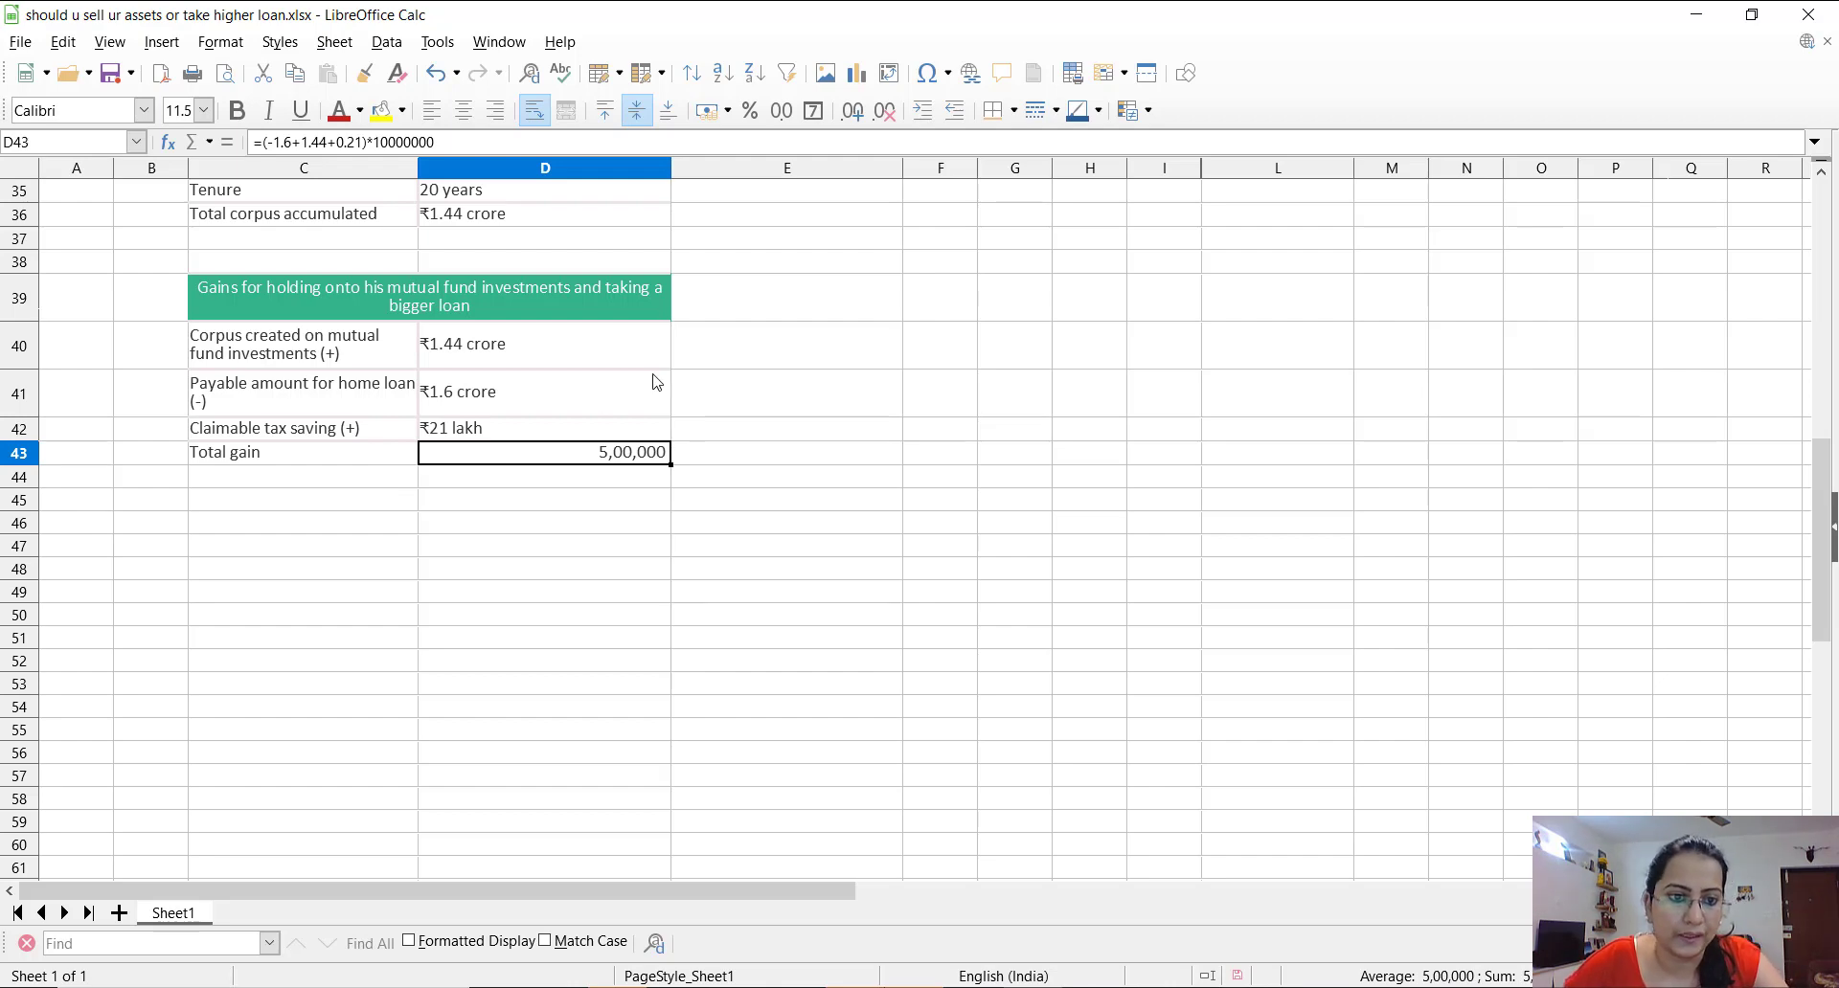
- Unhide the hidden columns J and K between columns I and L
scroll(938, 406, up, 11)
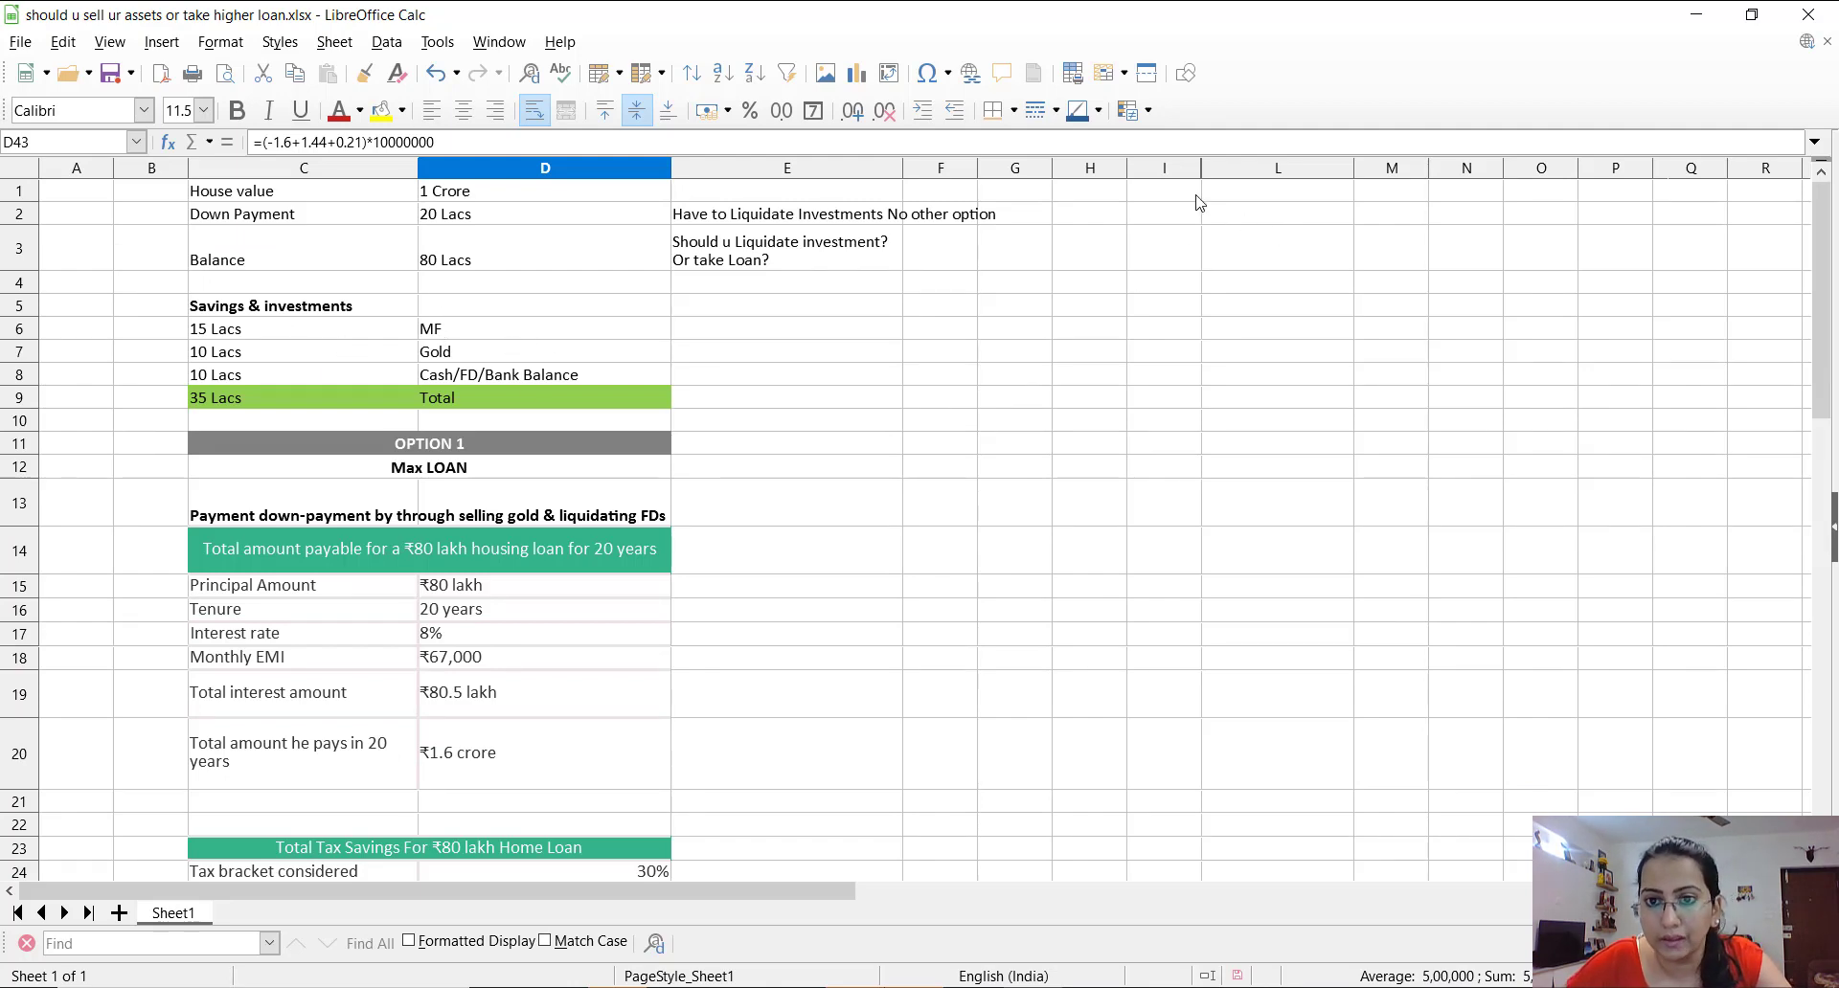
drag(1164, 169, 1232, 175)
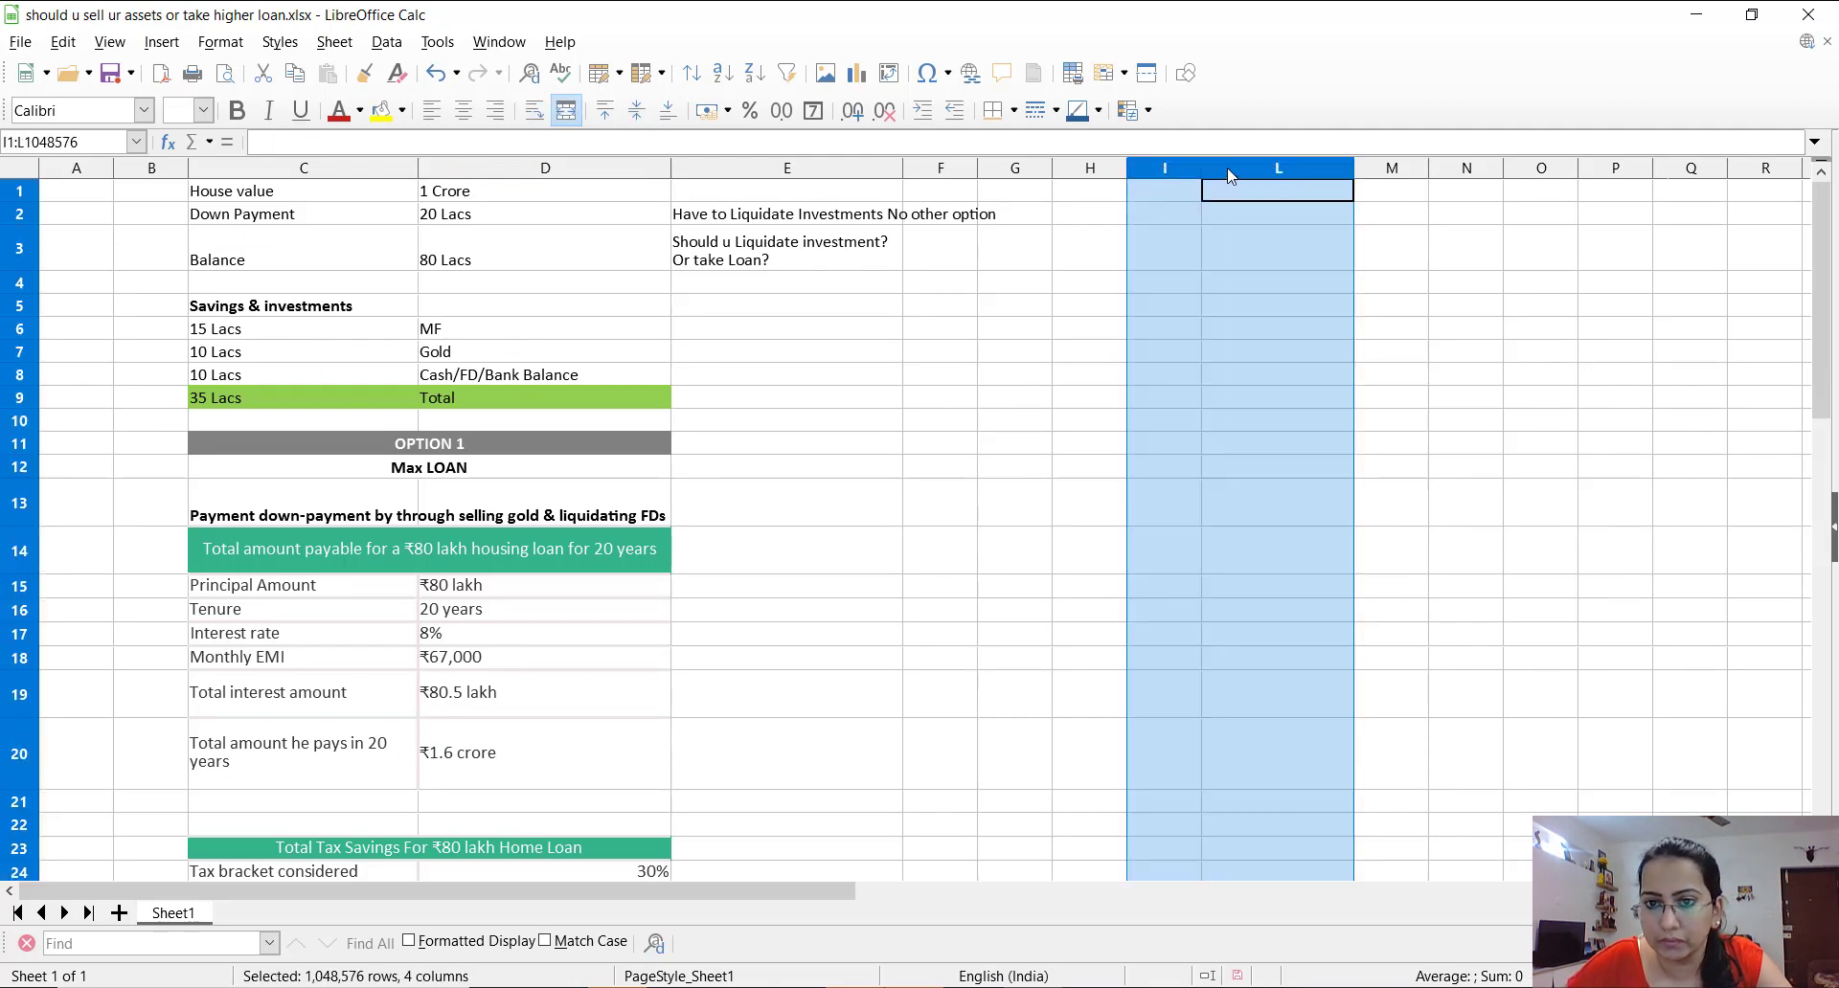
right_click(1231, 176)
click(1299, 444)
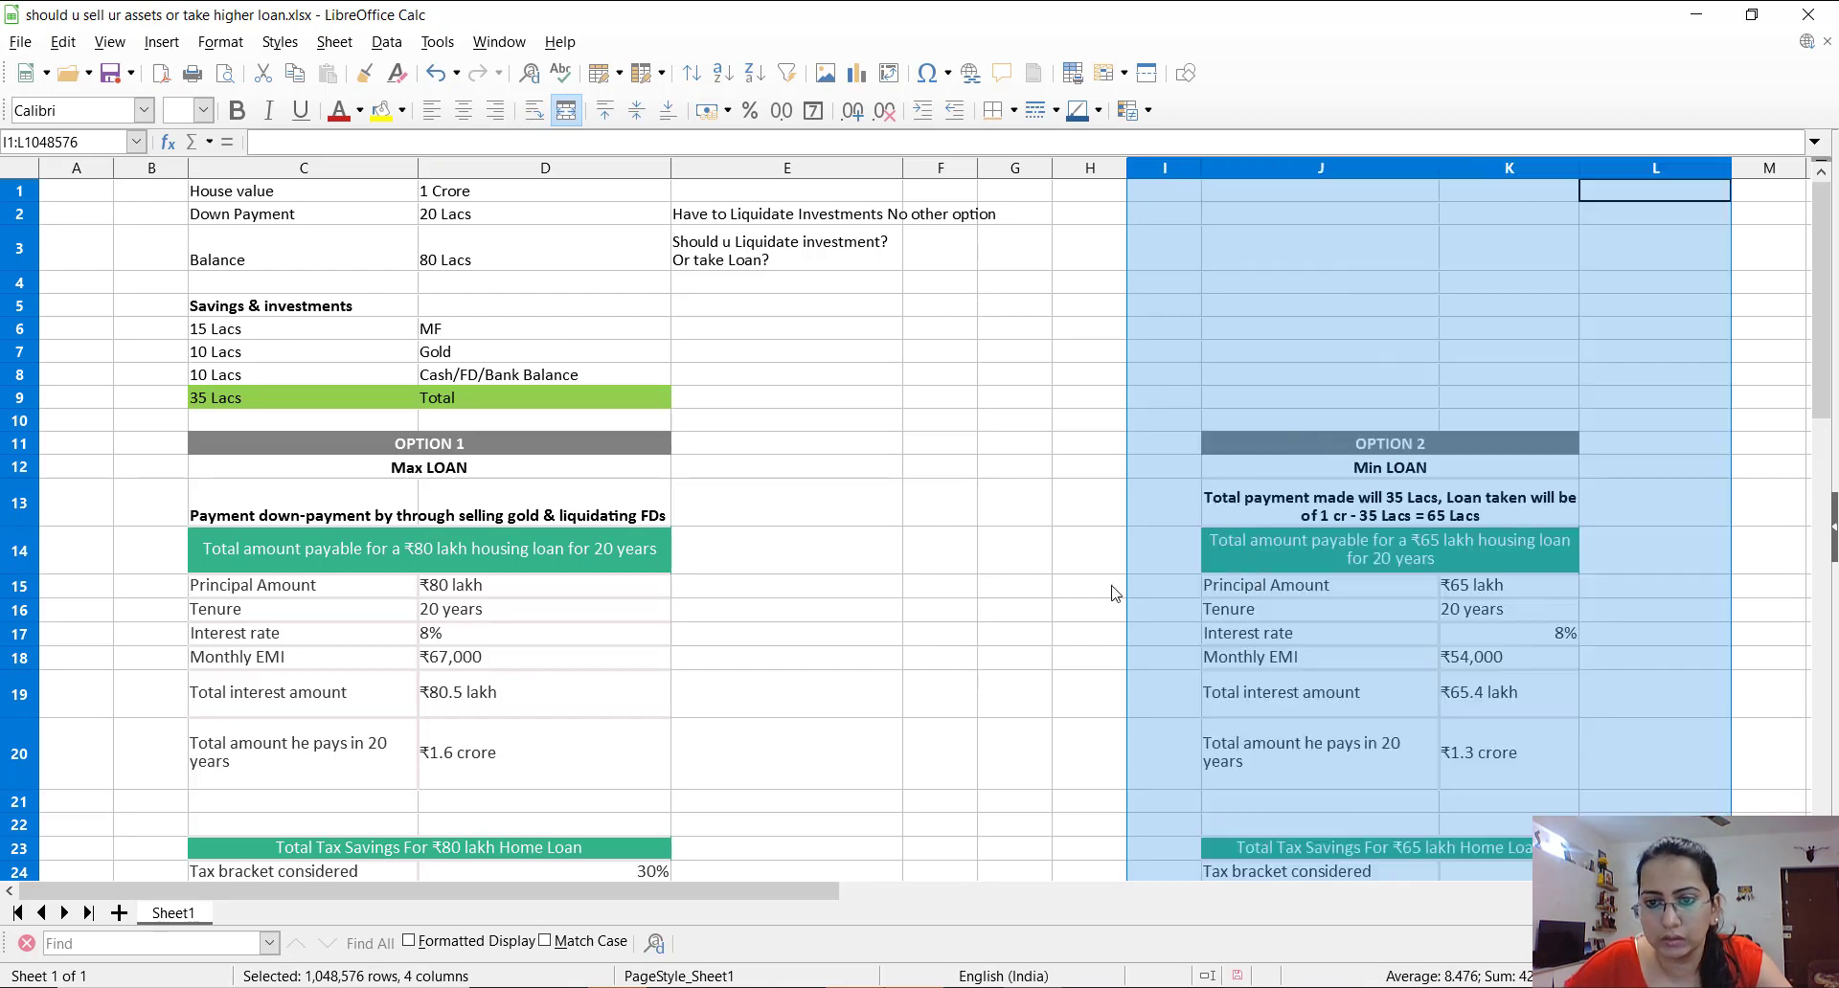
key(Escape)
- Read the Option 2 Min LOAN note in J13 about the total payment and the loan taken
scroll(1435, 532, right, 9)
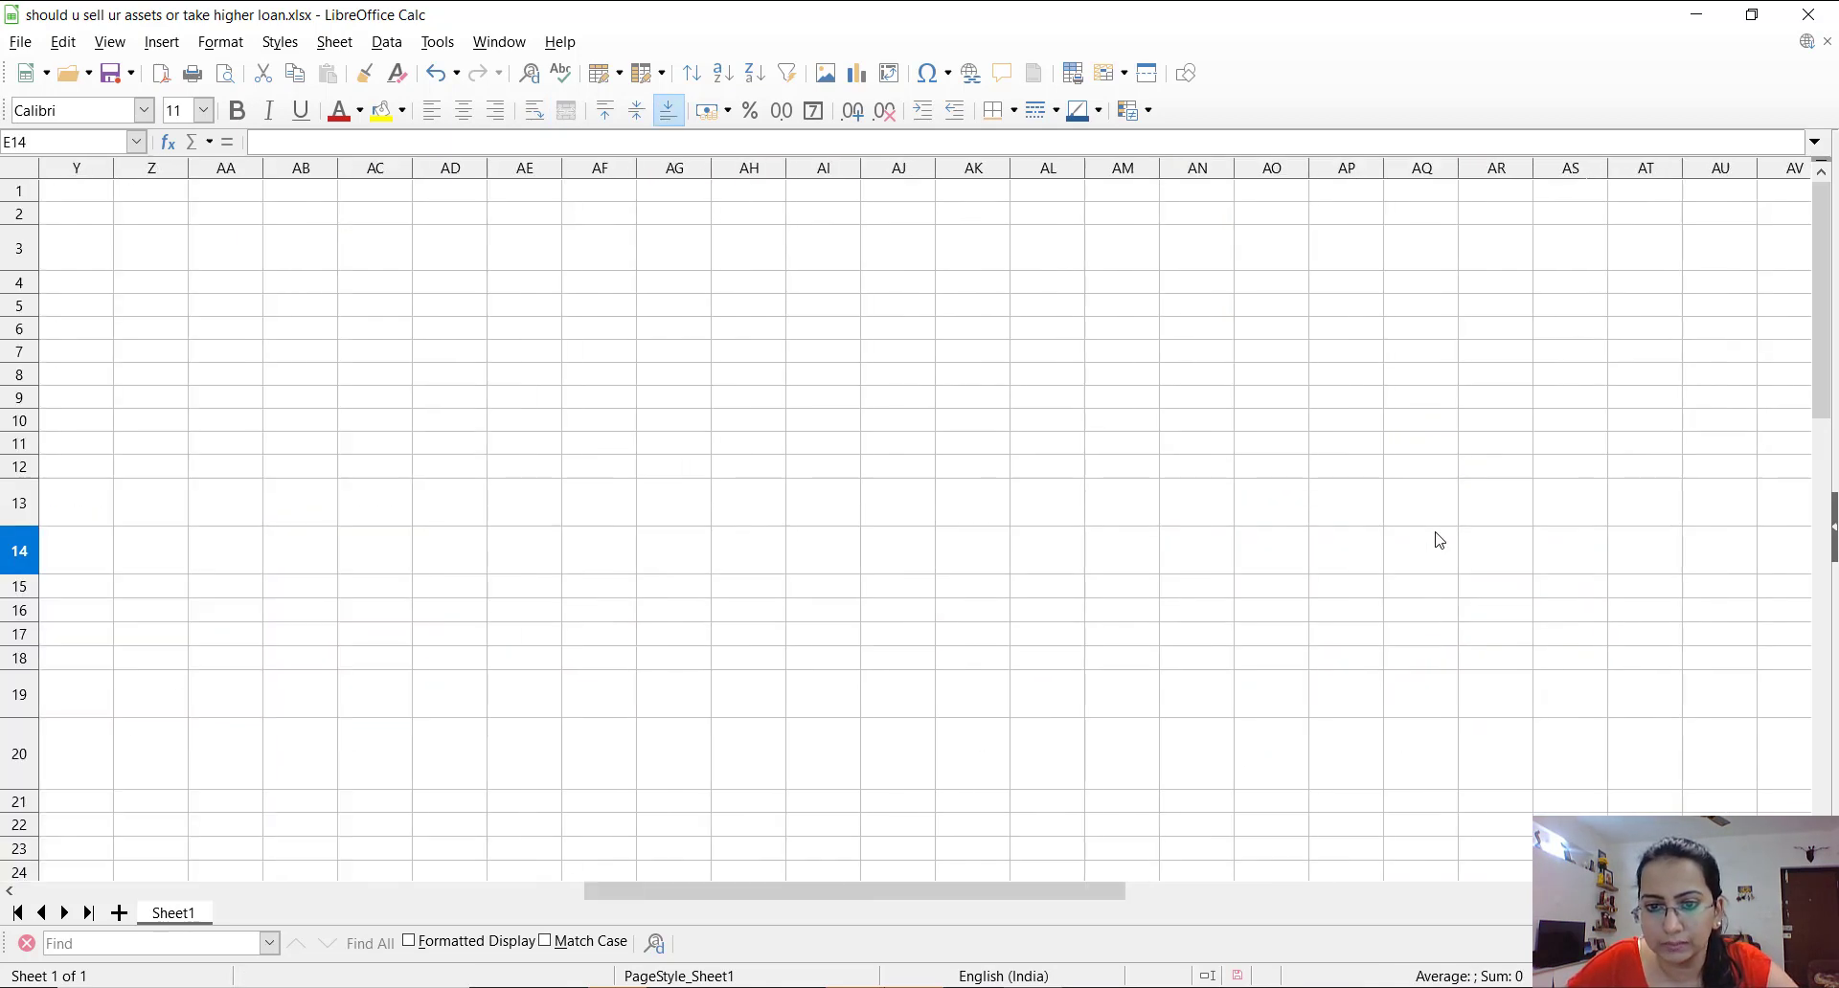
scroll(634, 821, left, 9)
click(541, 518)
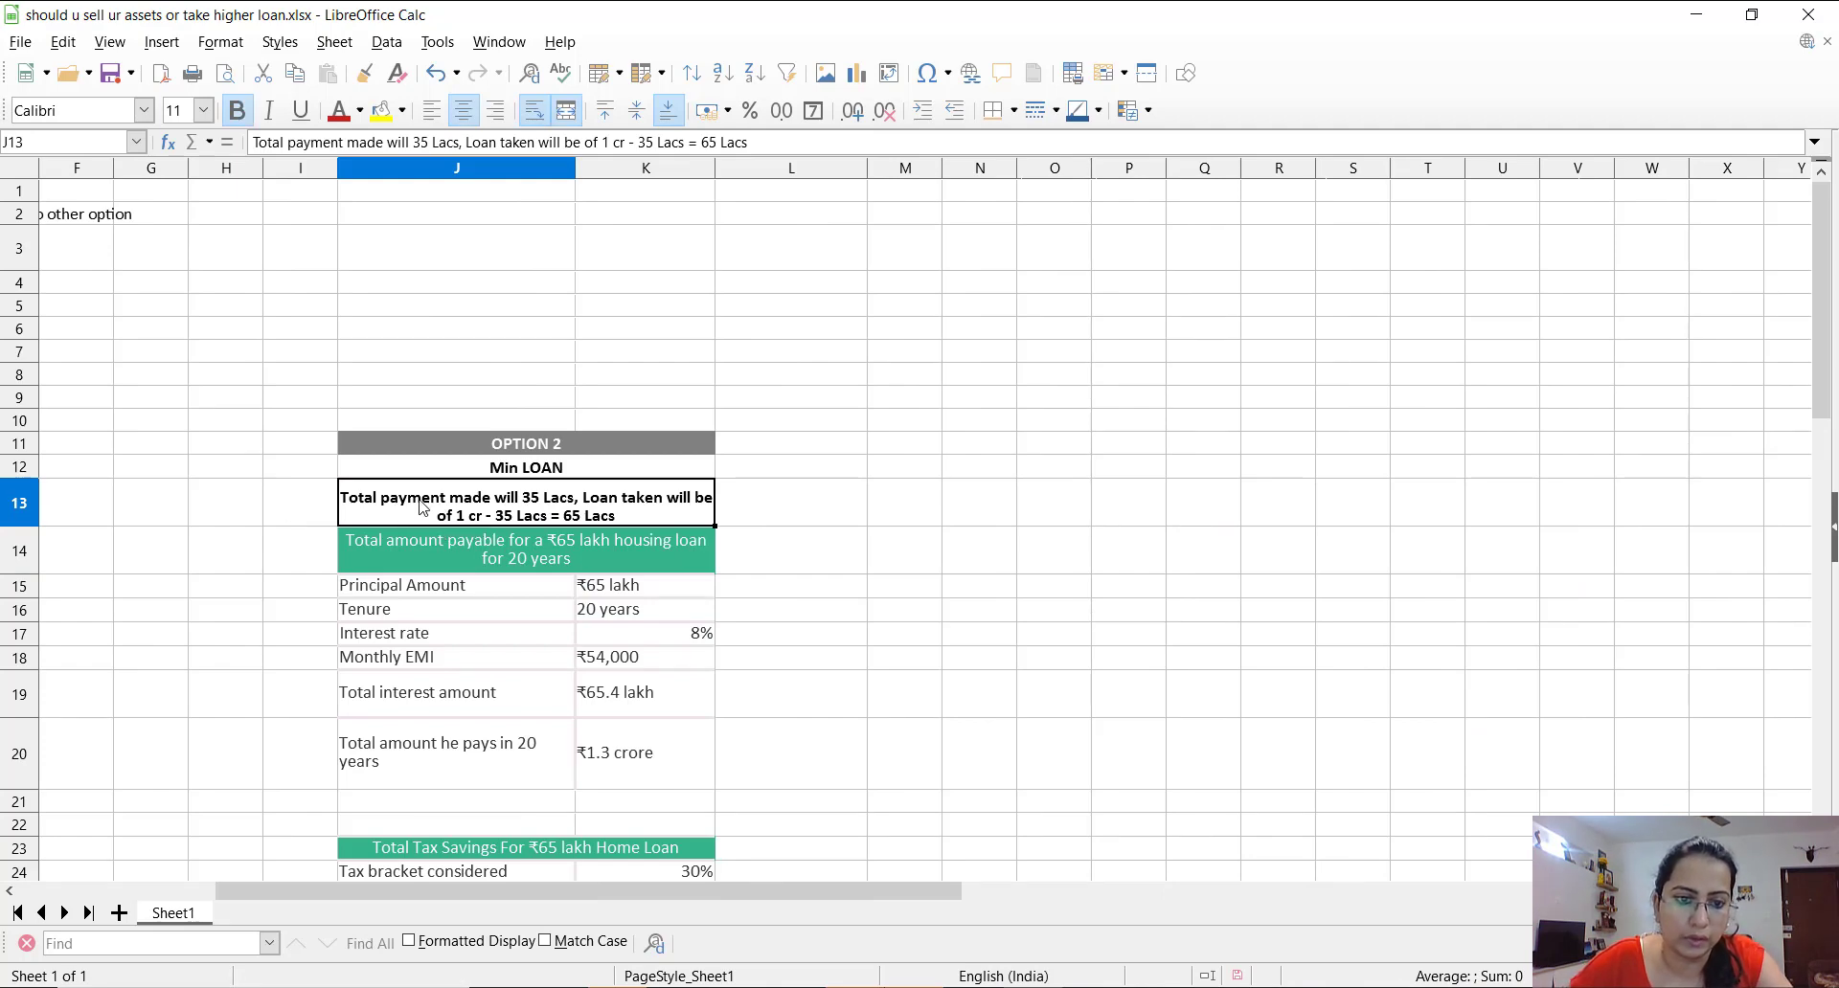
drag(565, 891, 368, 891)
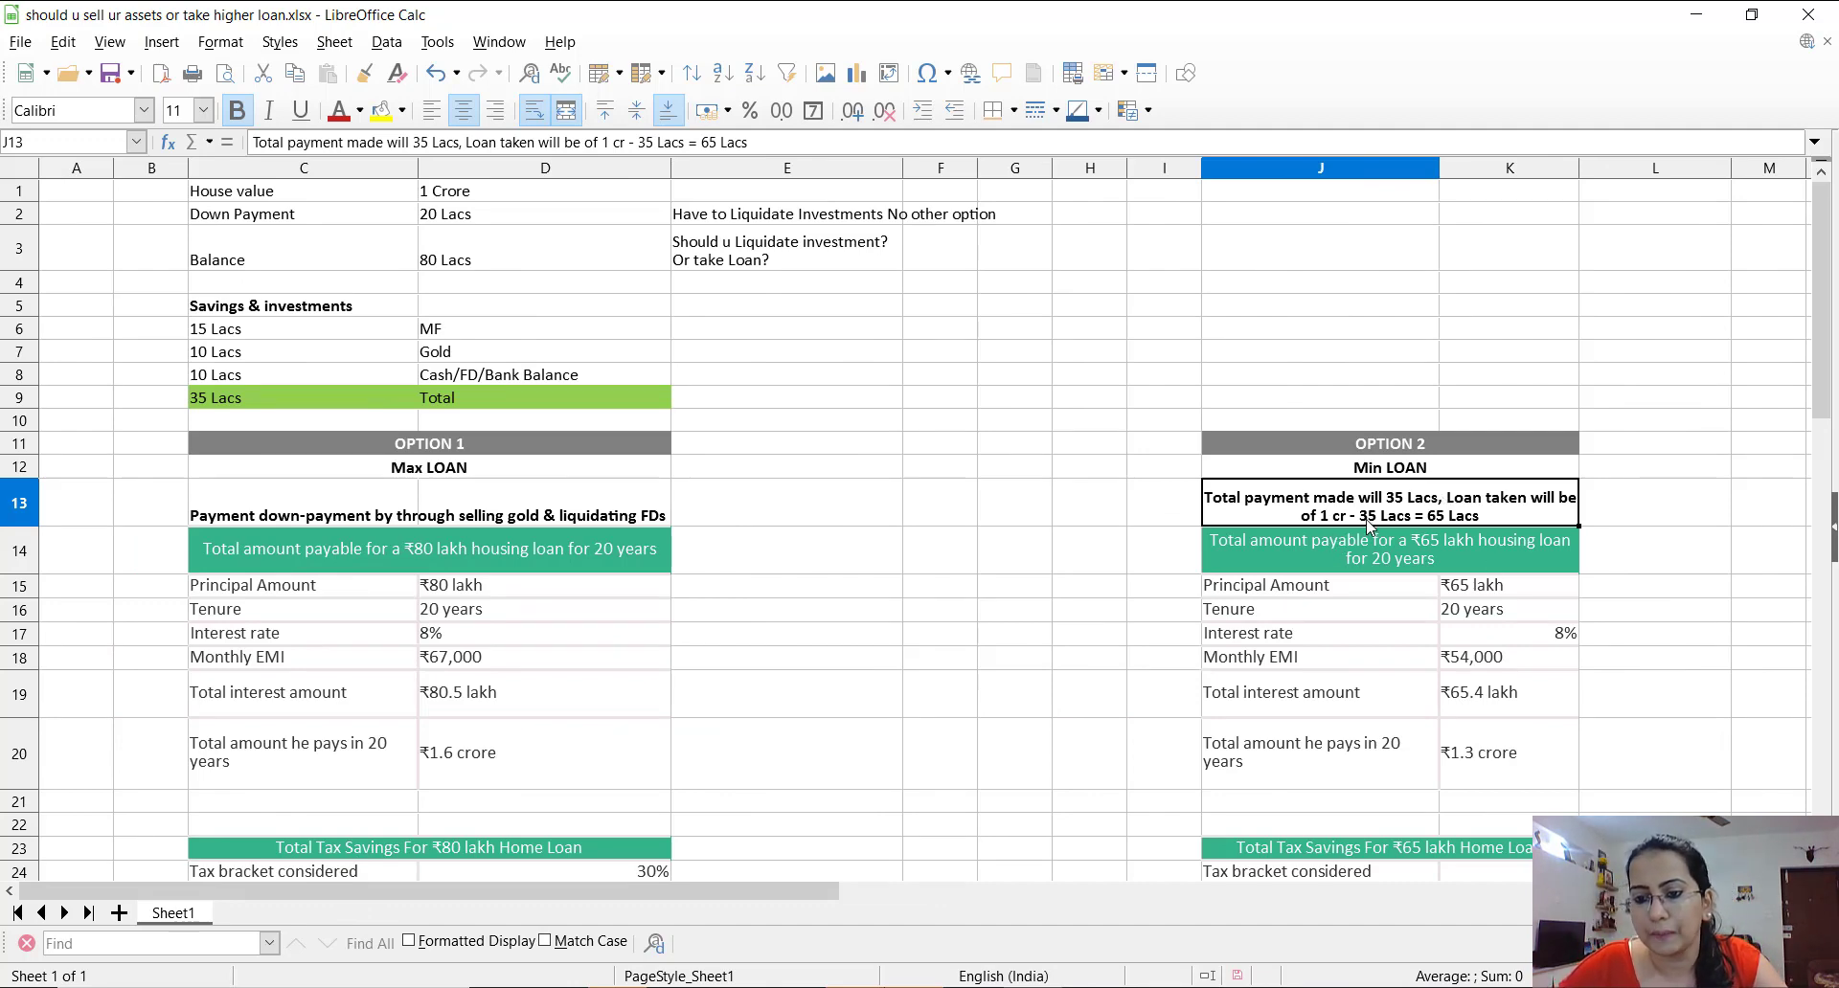
- Examine Option 2's principal amount, tenure, interest rate and monthly EMI for the 20-year housing loan
click(1366, 553)
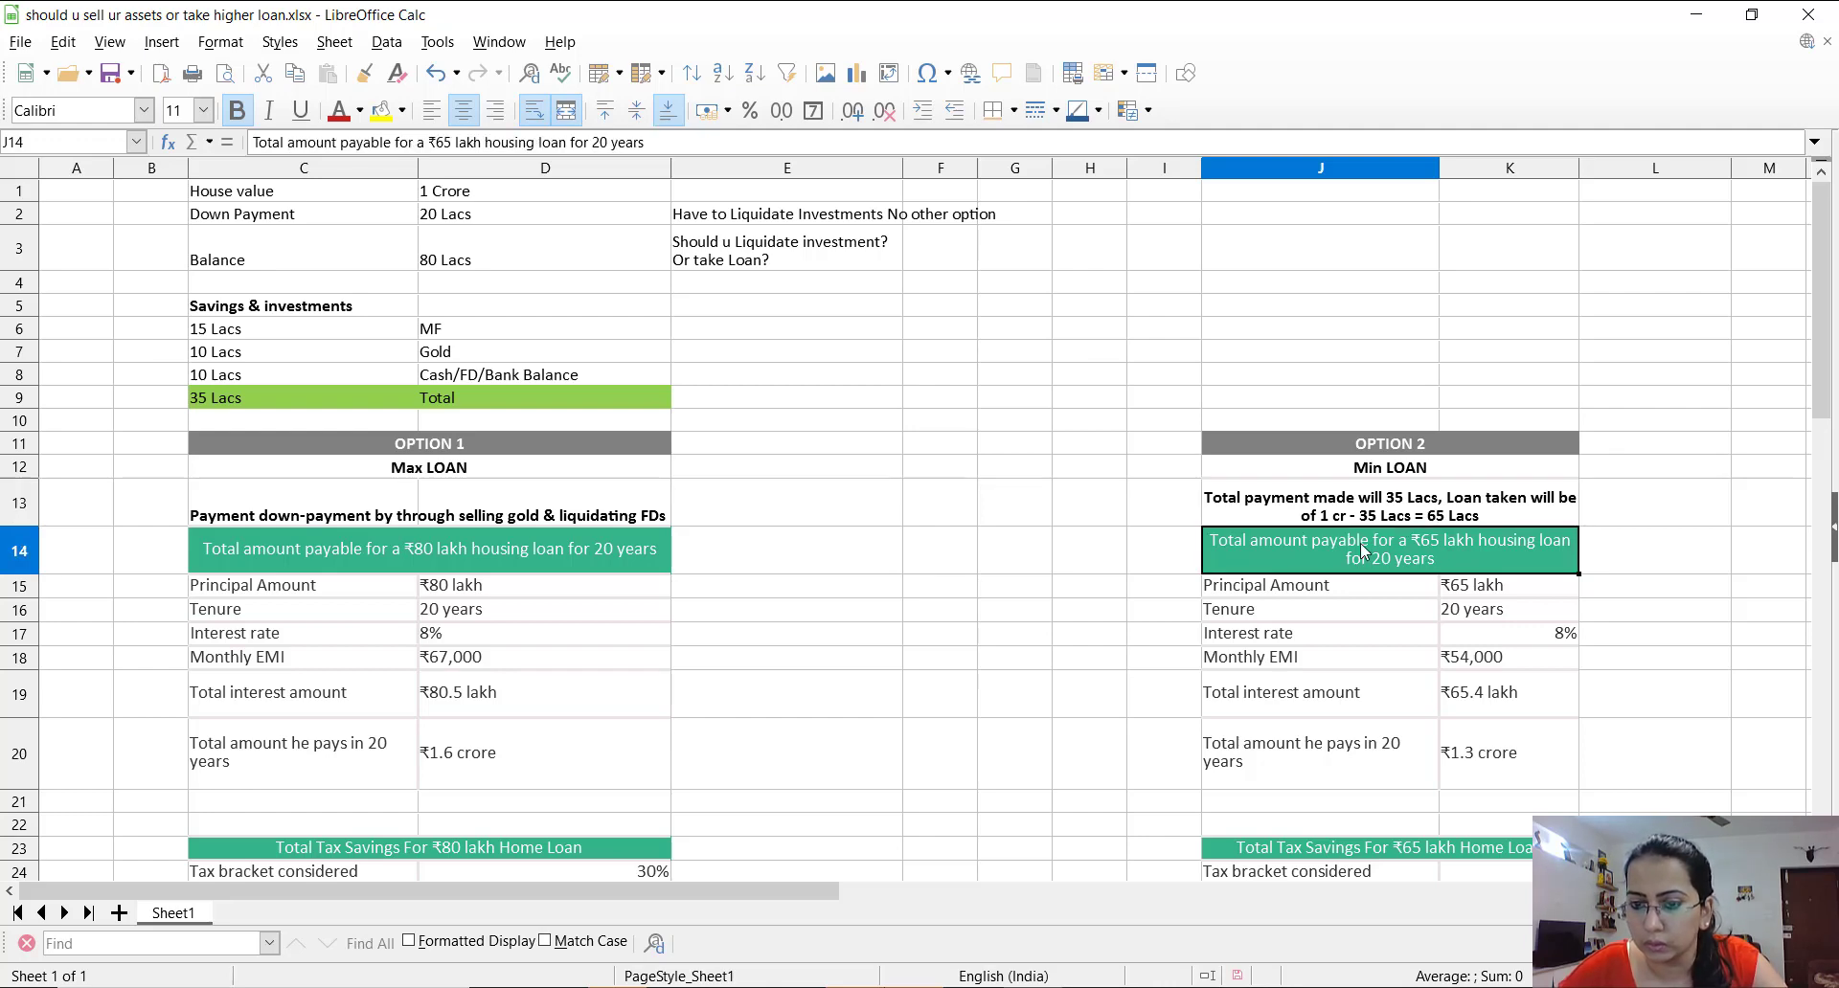
click(1446, 587)
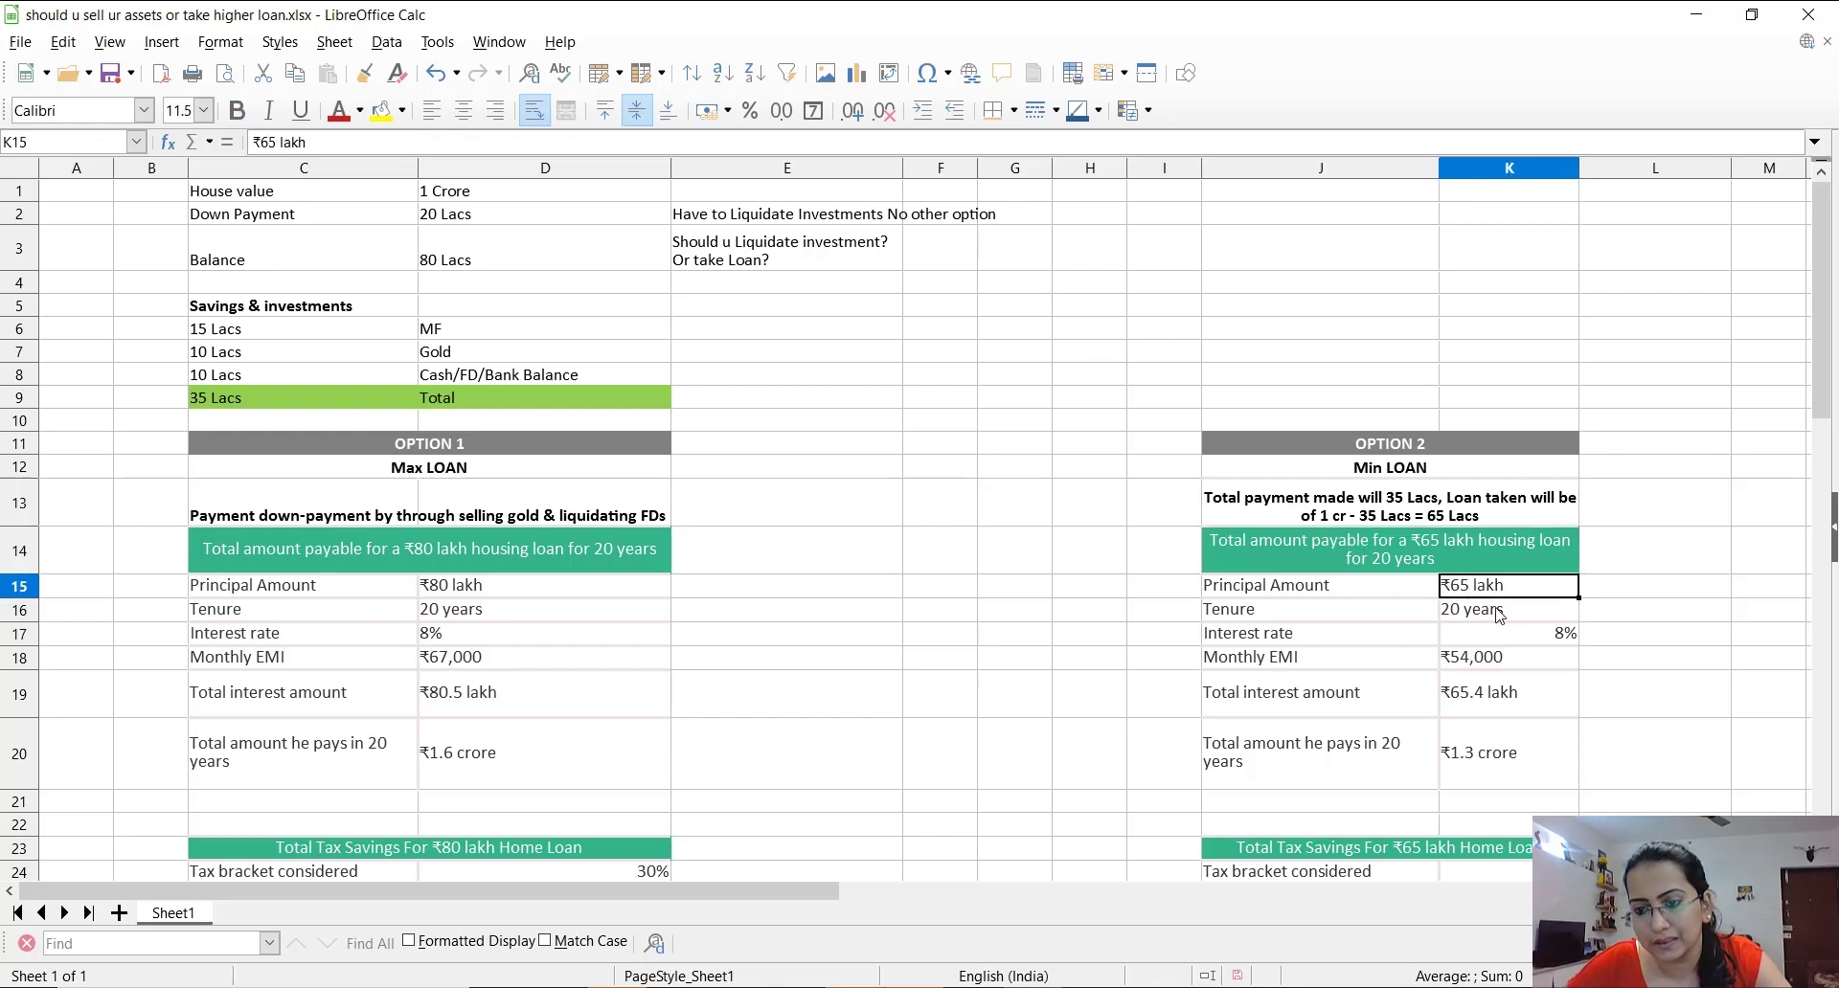
click(1354, 600)
click(1514, 618)
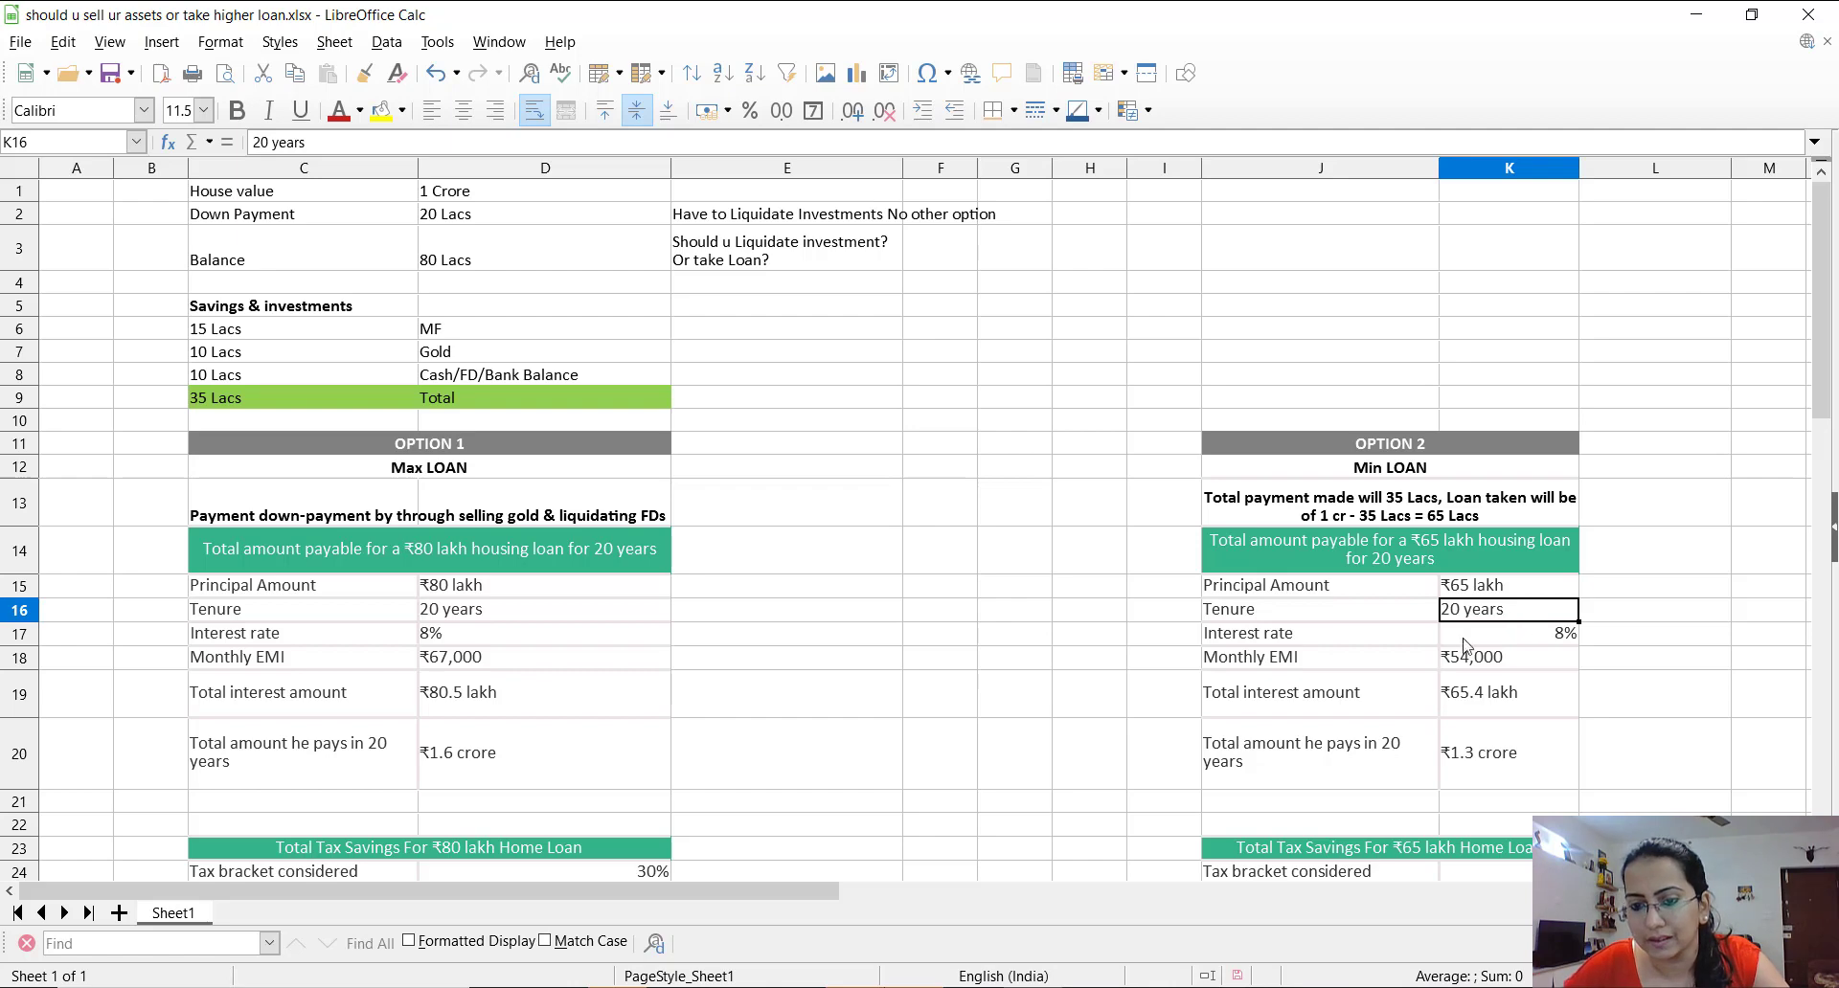
click(1564, 639)
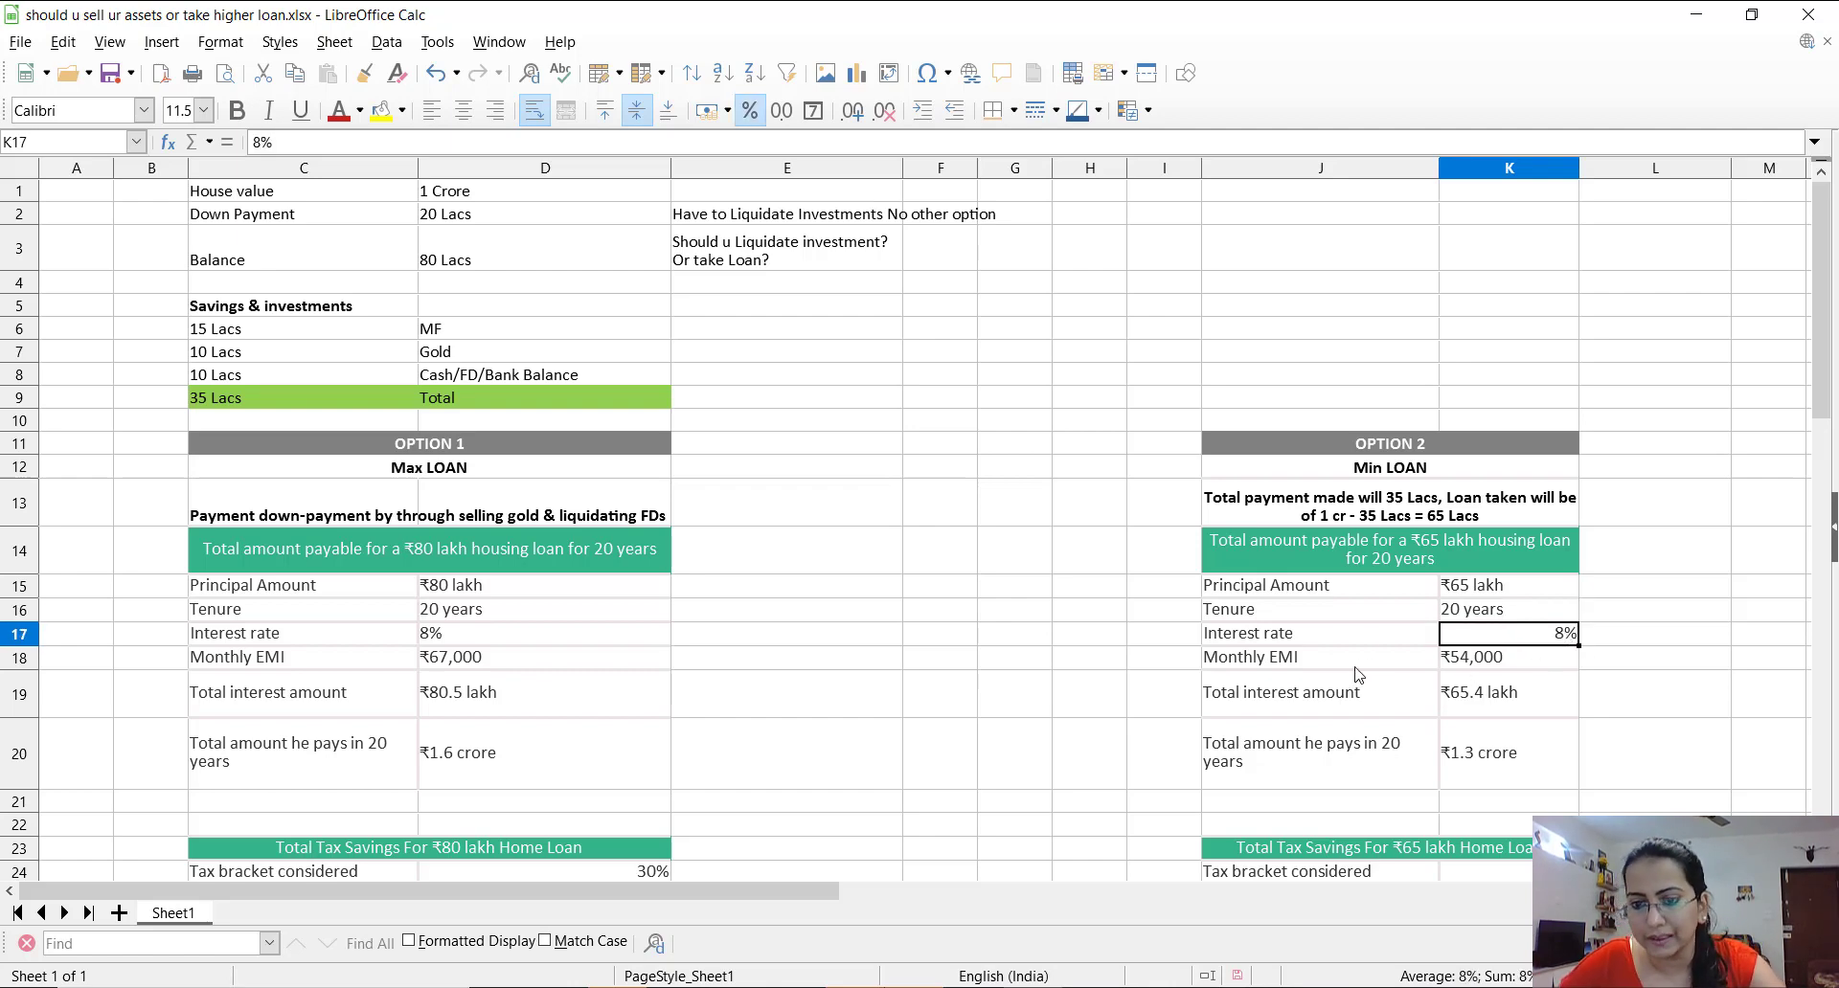
click(1502, 657)
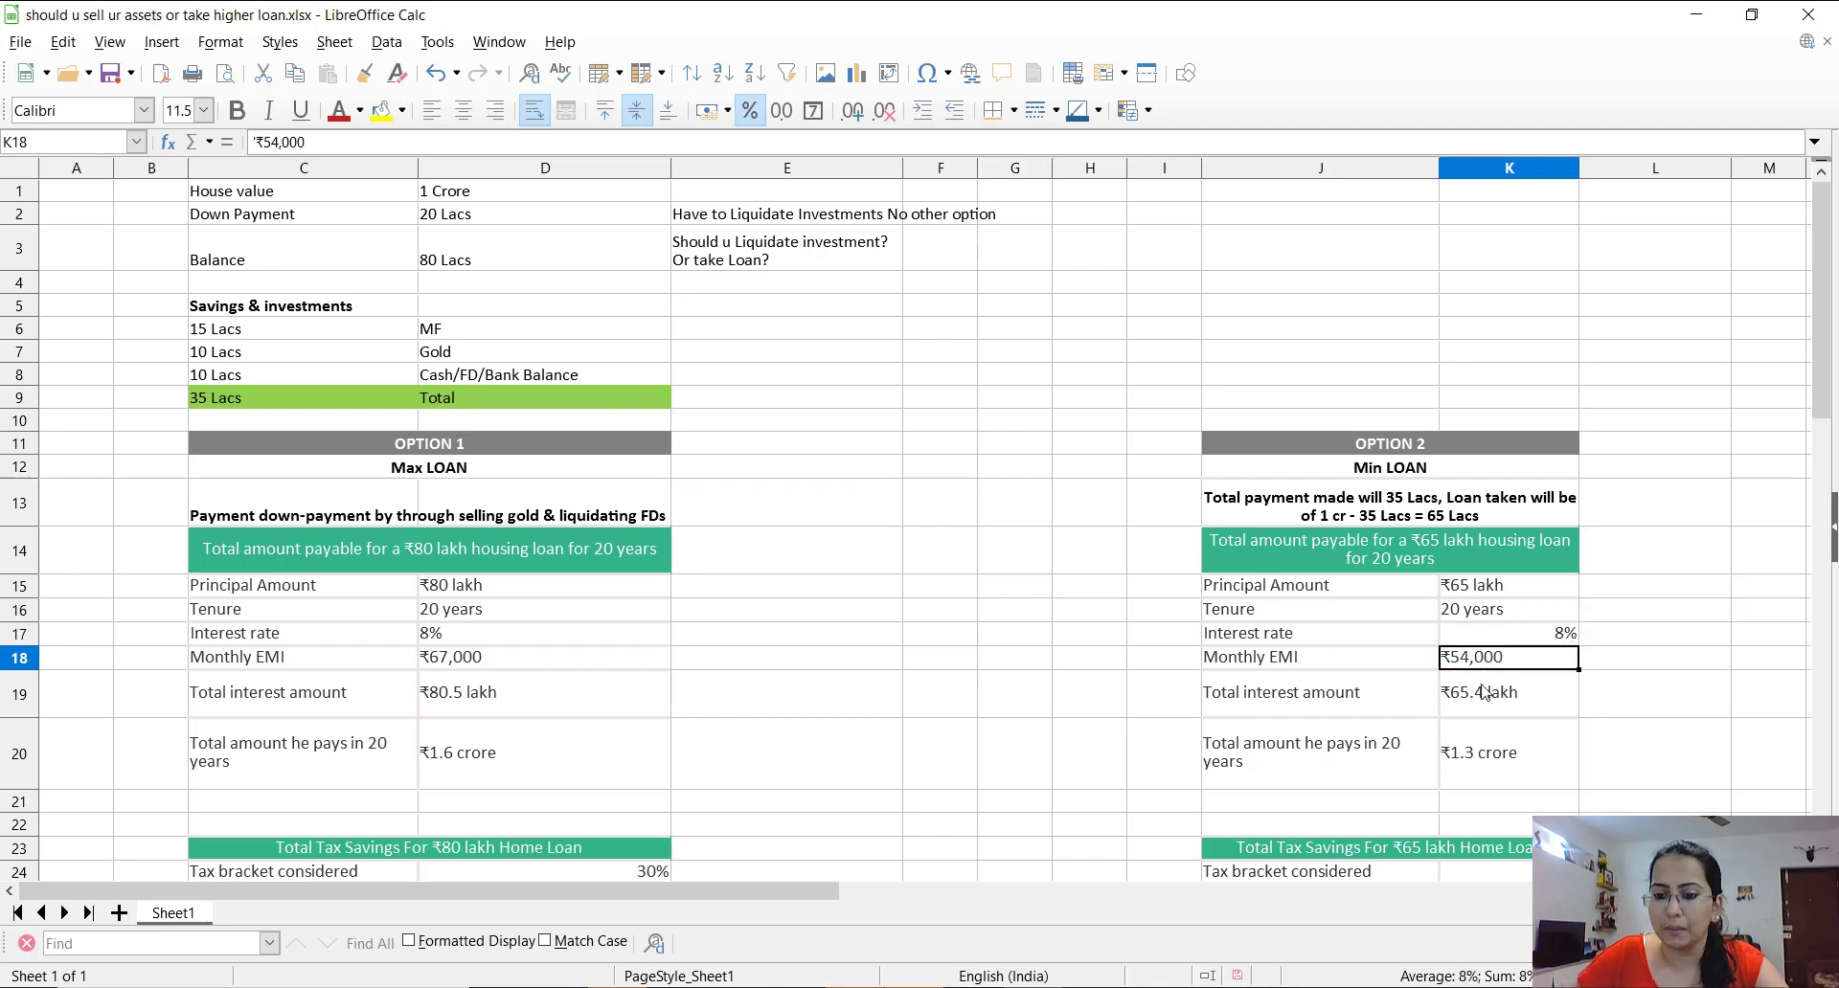
- Review Option 2's total interest and compare its total amount paid in 20 years with Option 1's in D20
click(1345, 709)
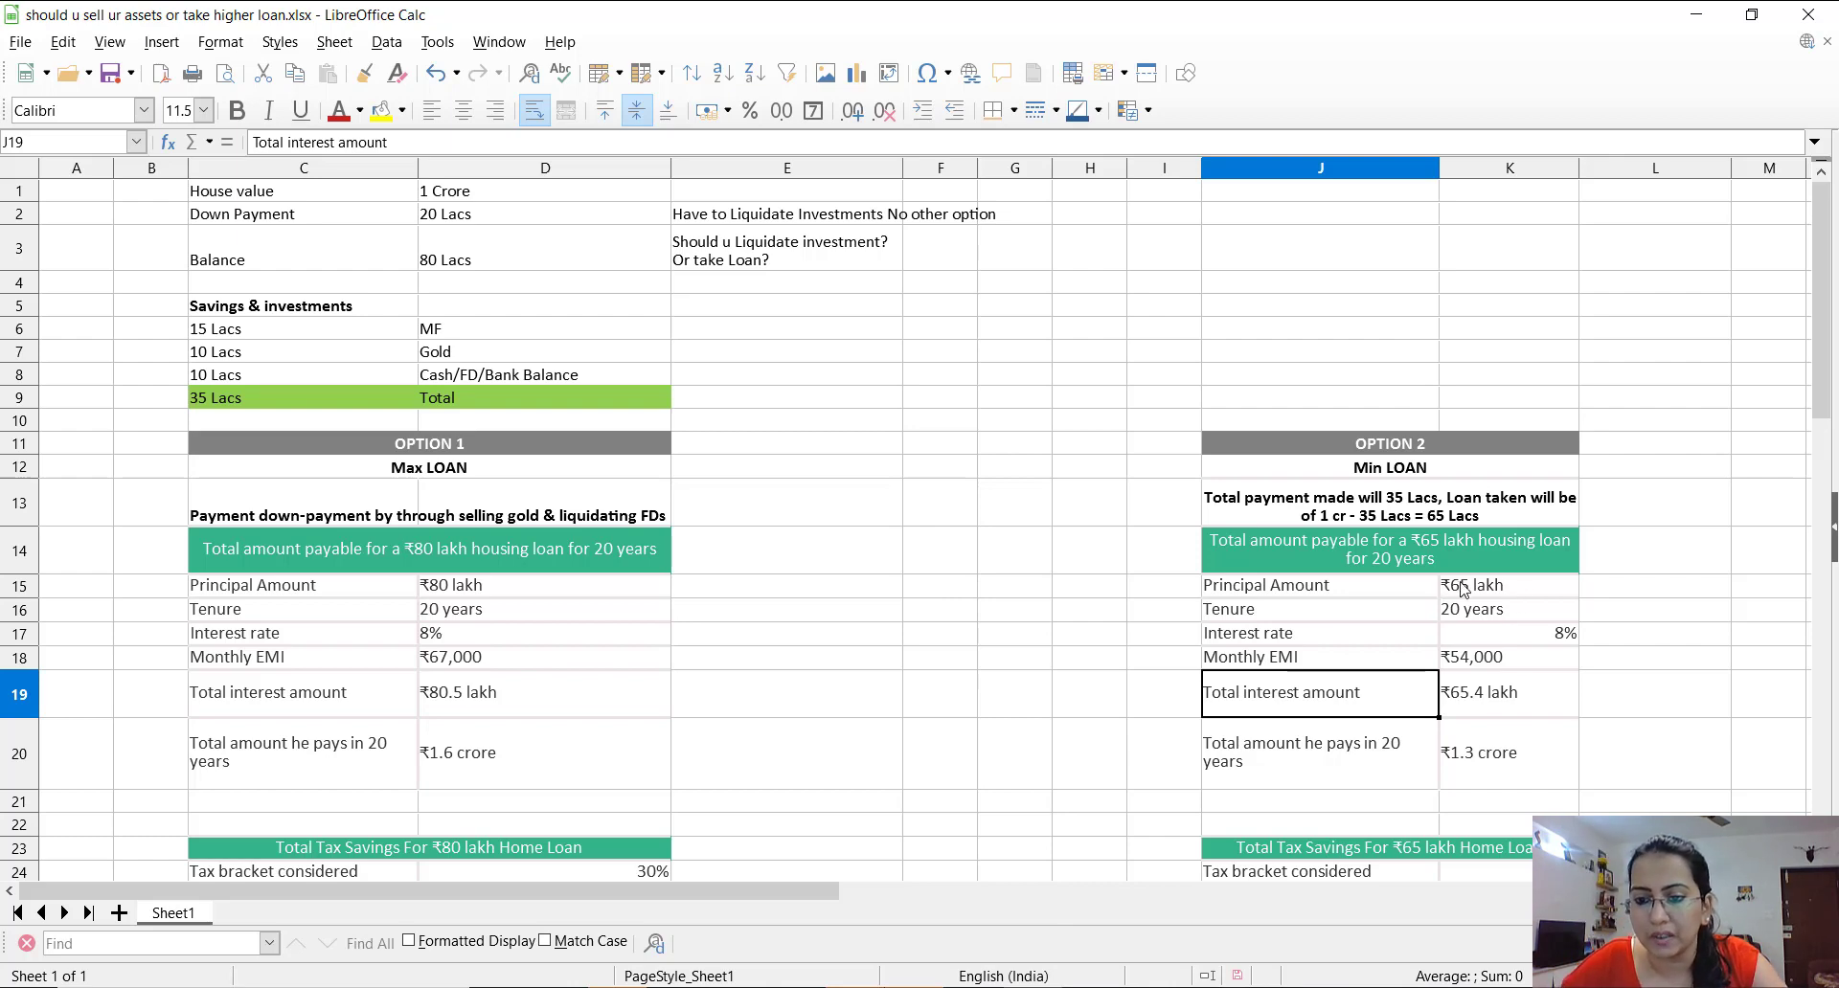
click(1482, 710)
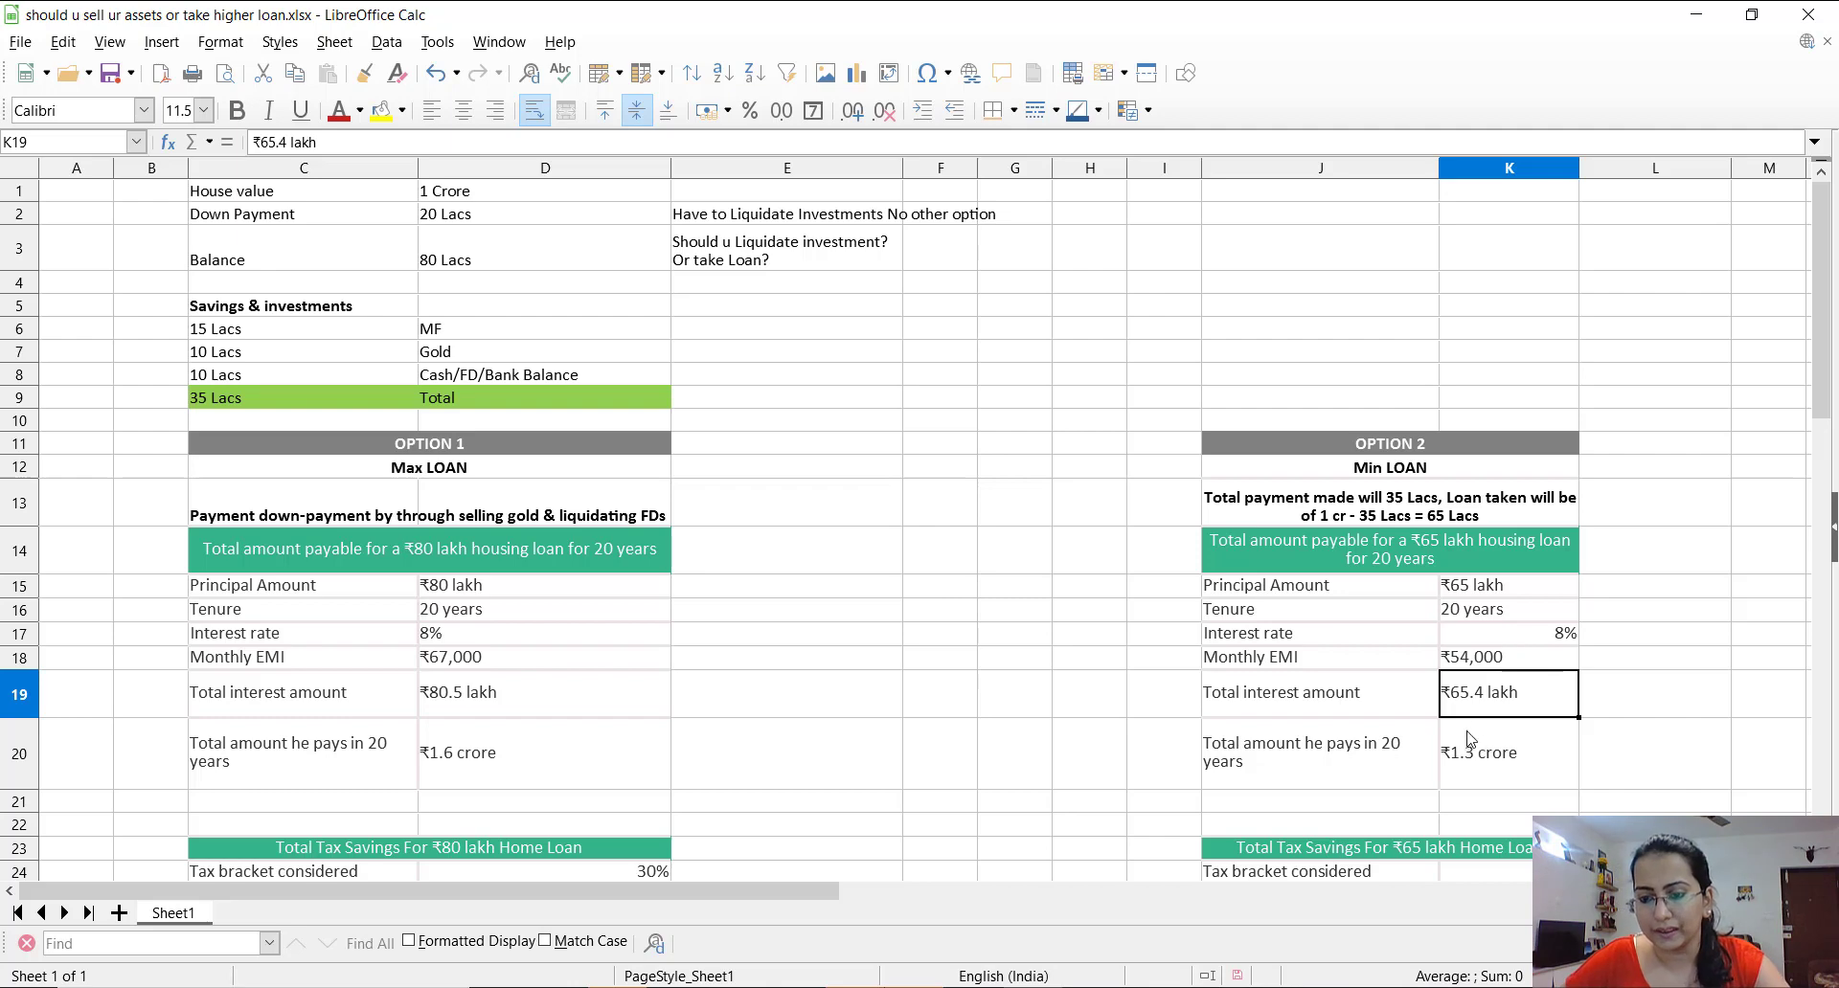
click(1374, 762)
click(1529, 772)
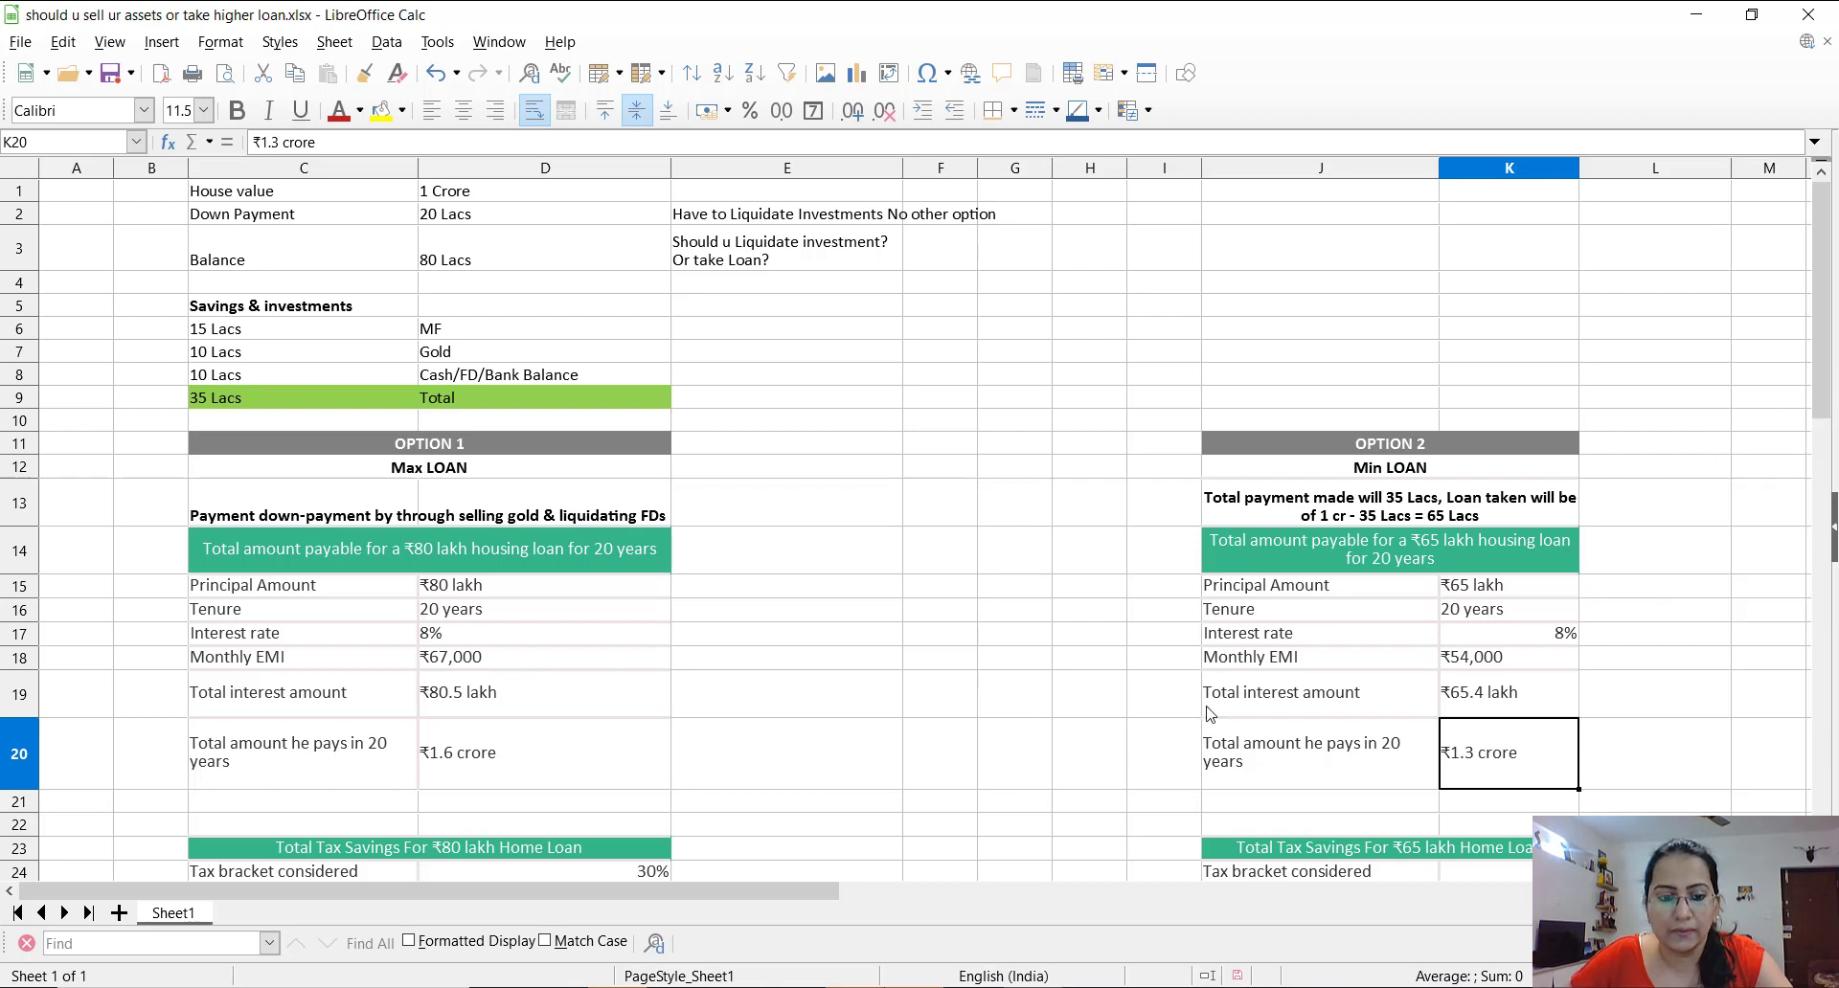
ctrl+click(609, 756)
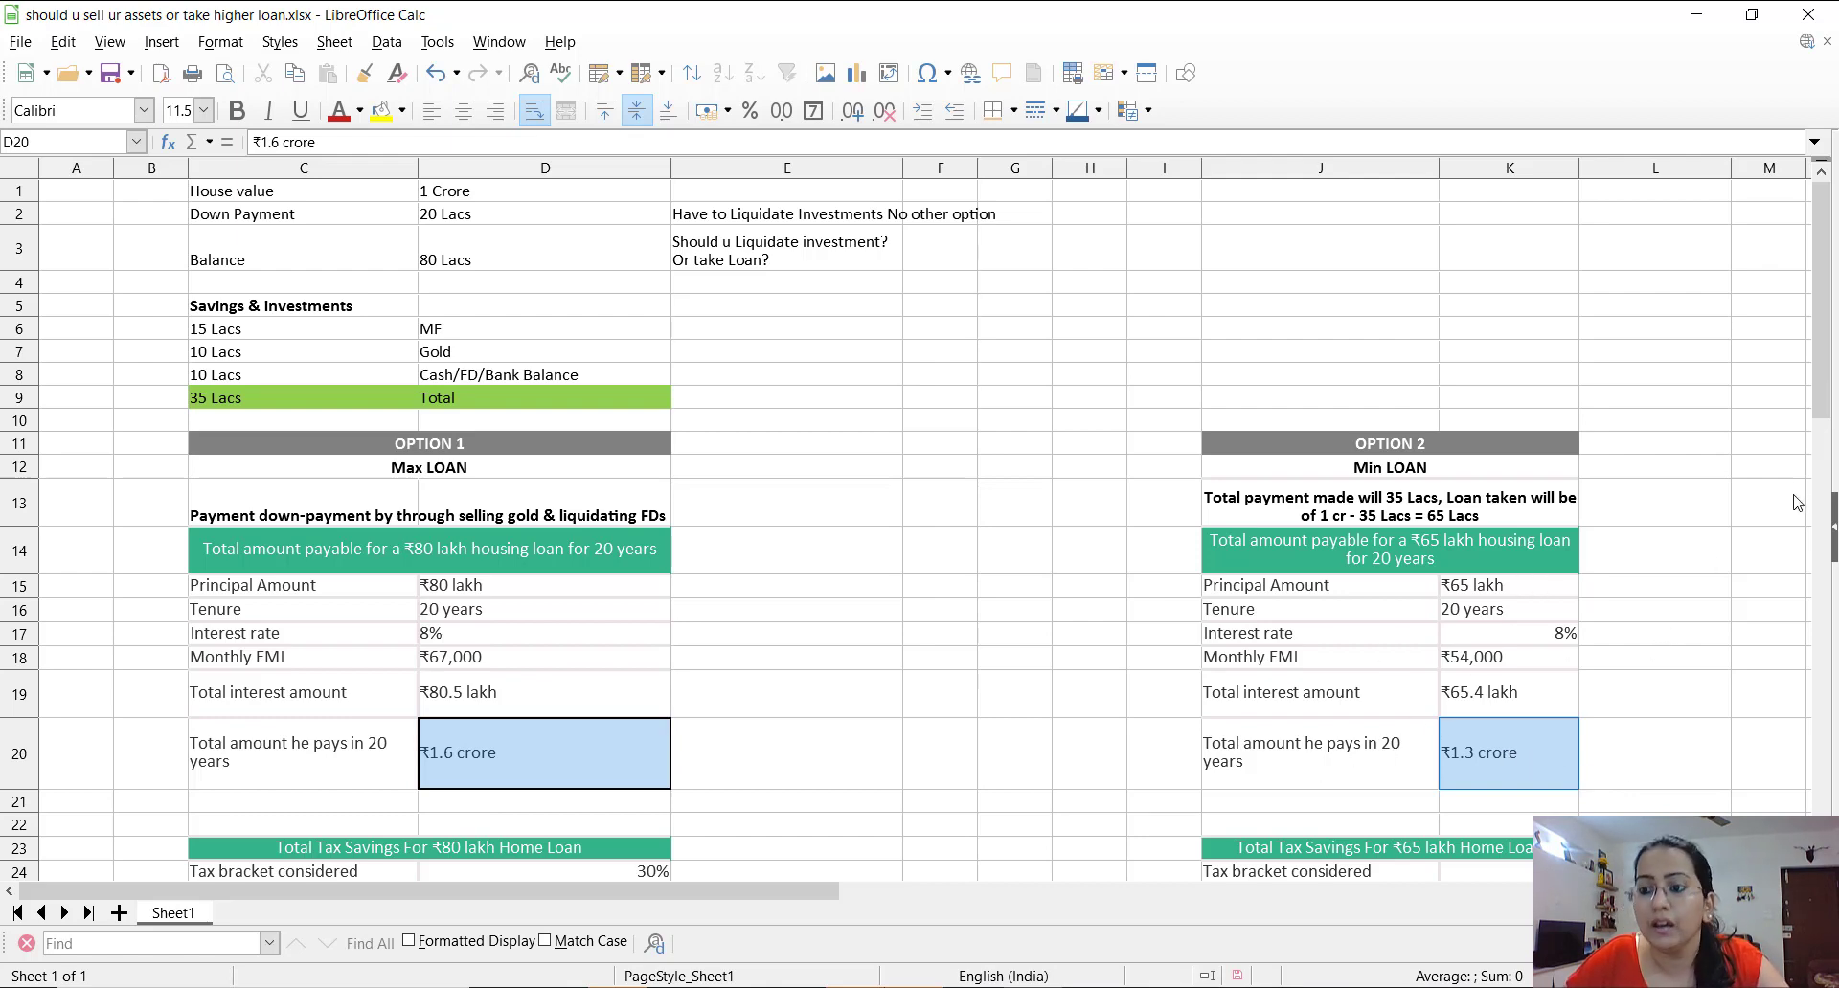
- Review the tax bracket and principal for Option 2's tax savings, and inspect the Section 80C formula in K26 without changing it
drag(1824, 392, 1824, 497)
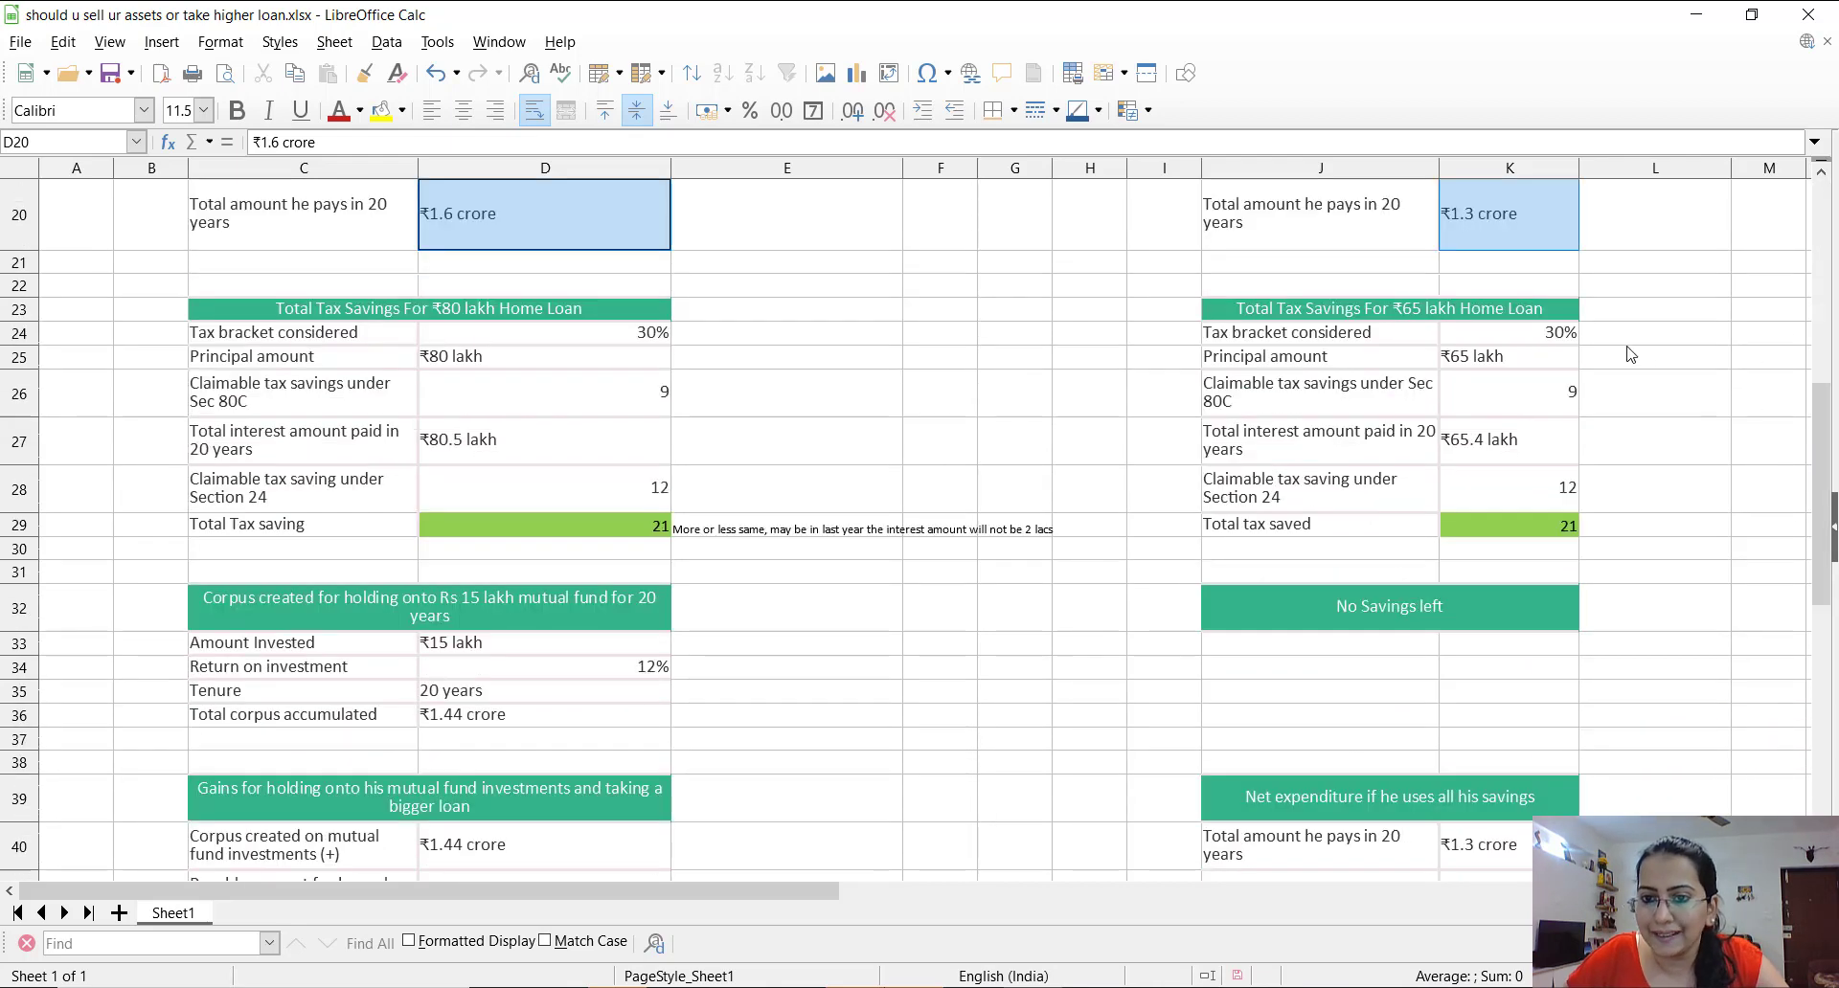
click(1474, 334)
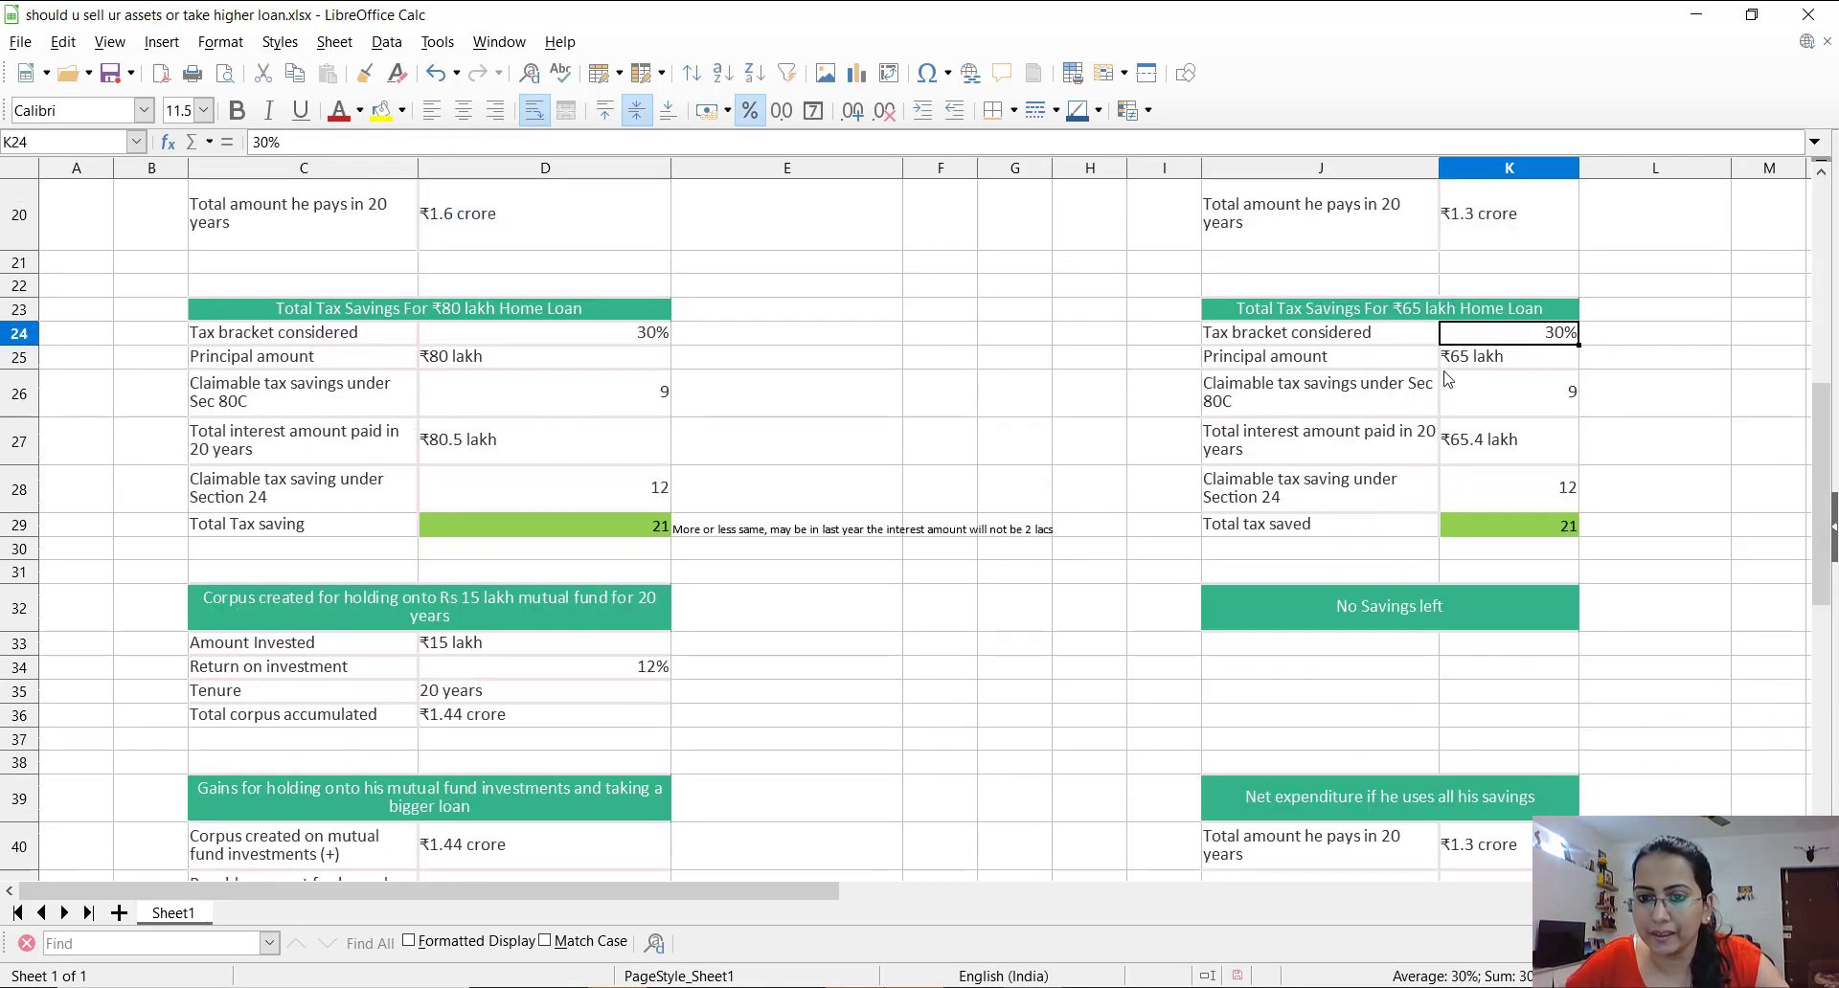
click(1502, 362)
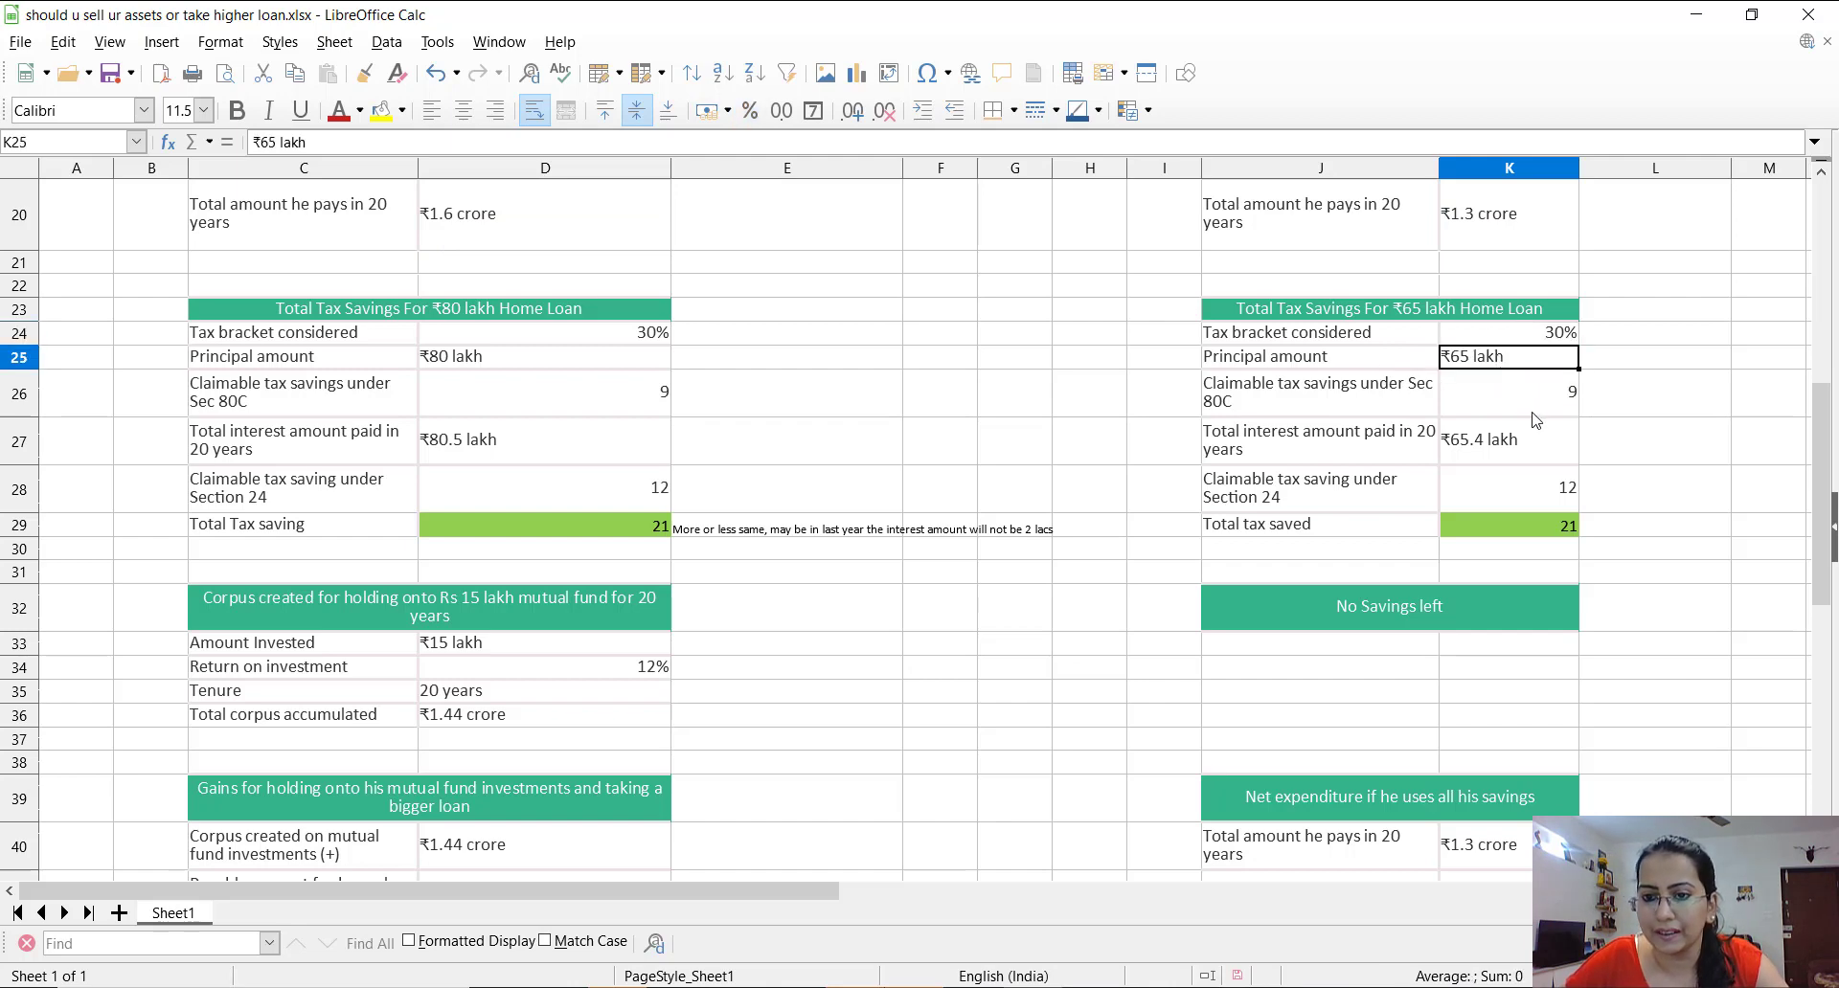
click(1520, 387)
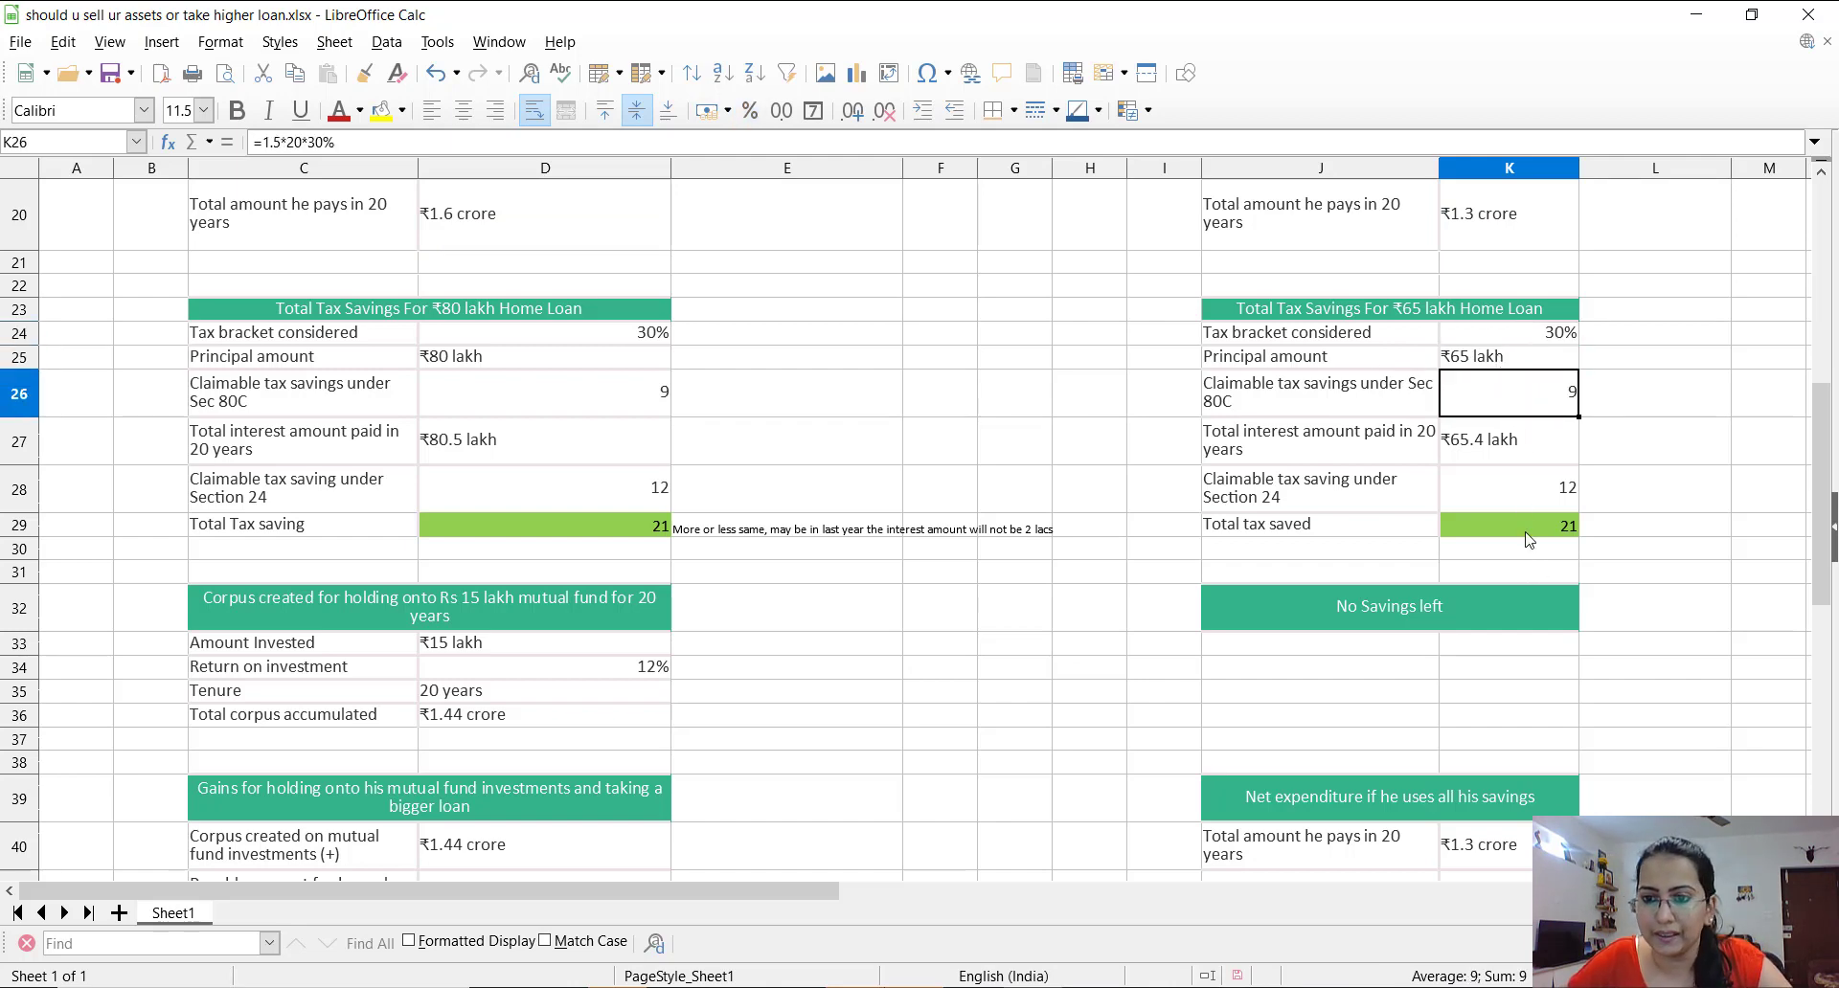
double_click(1472, 411)
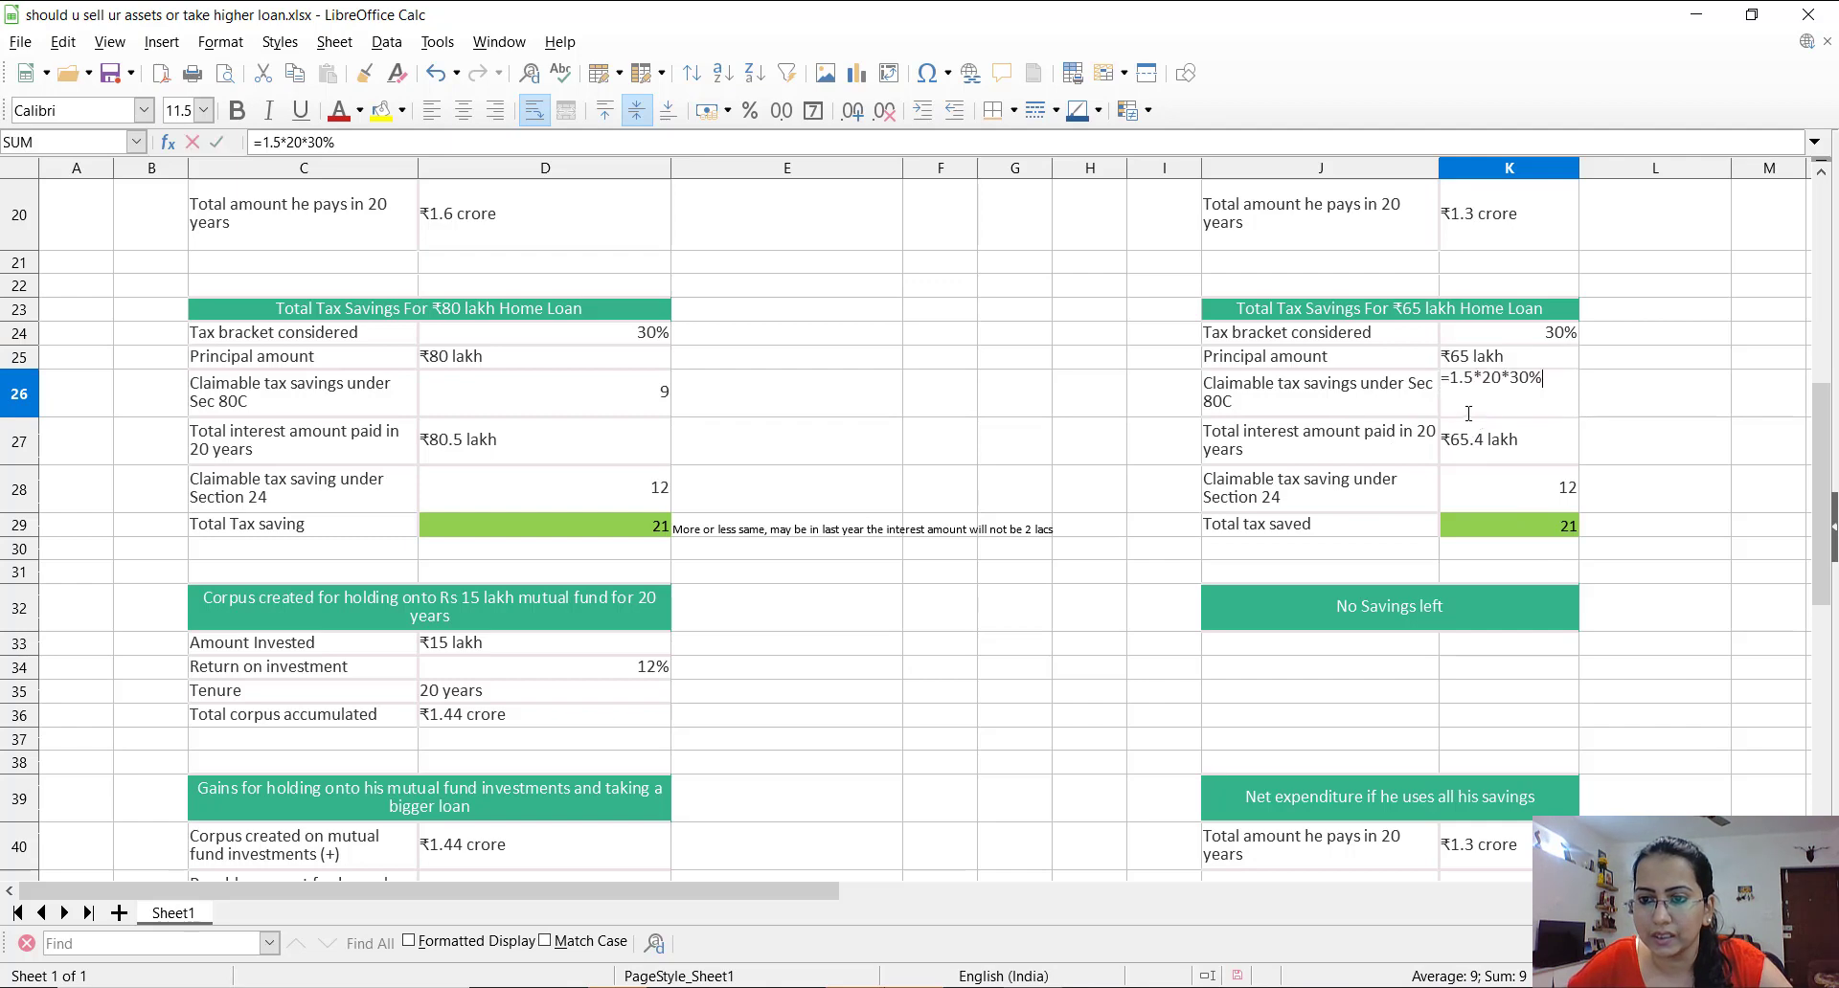
drag(1450, 379, 1510, 378)
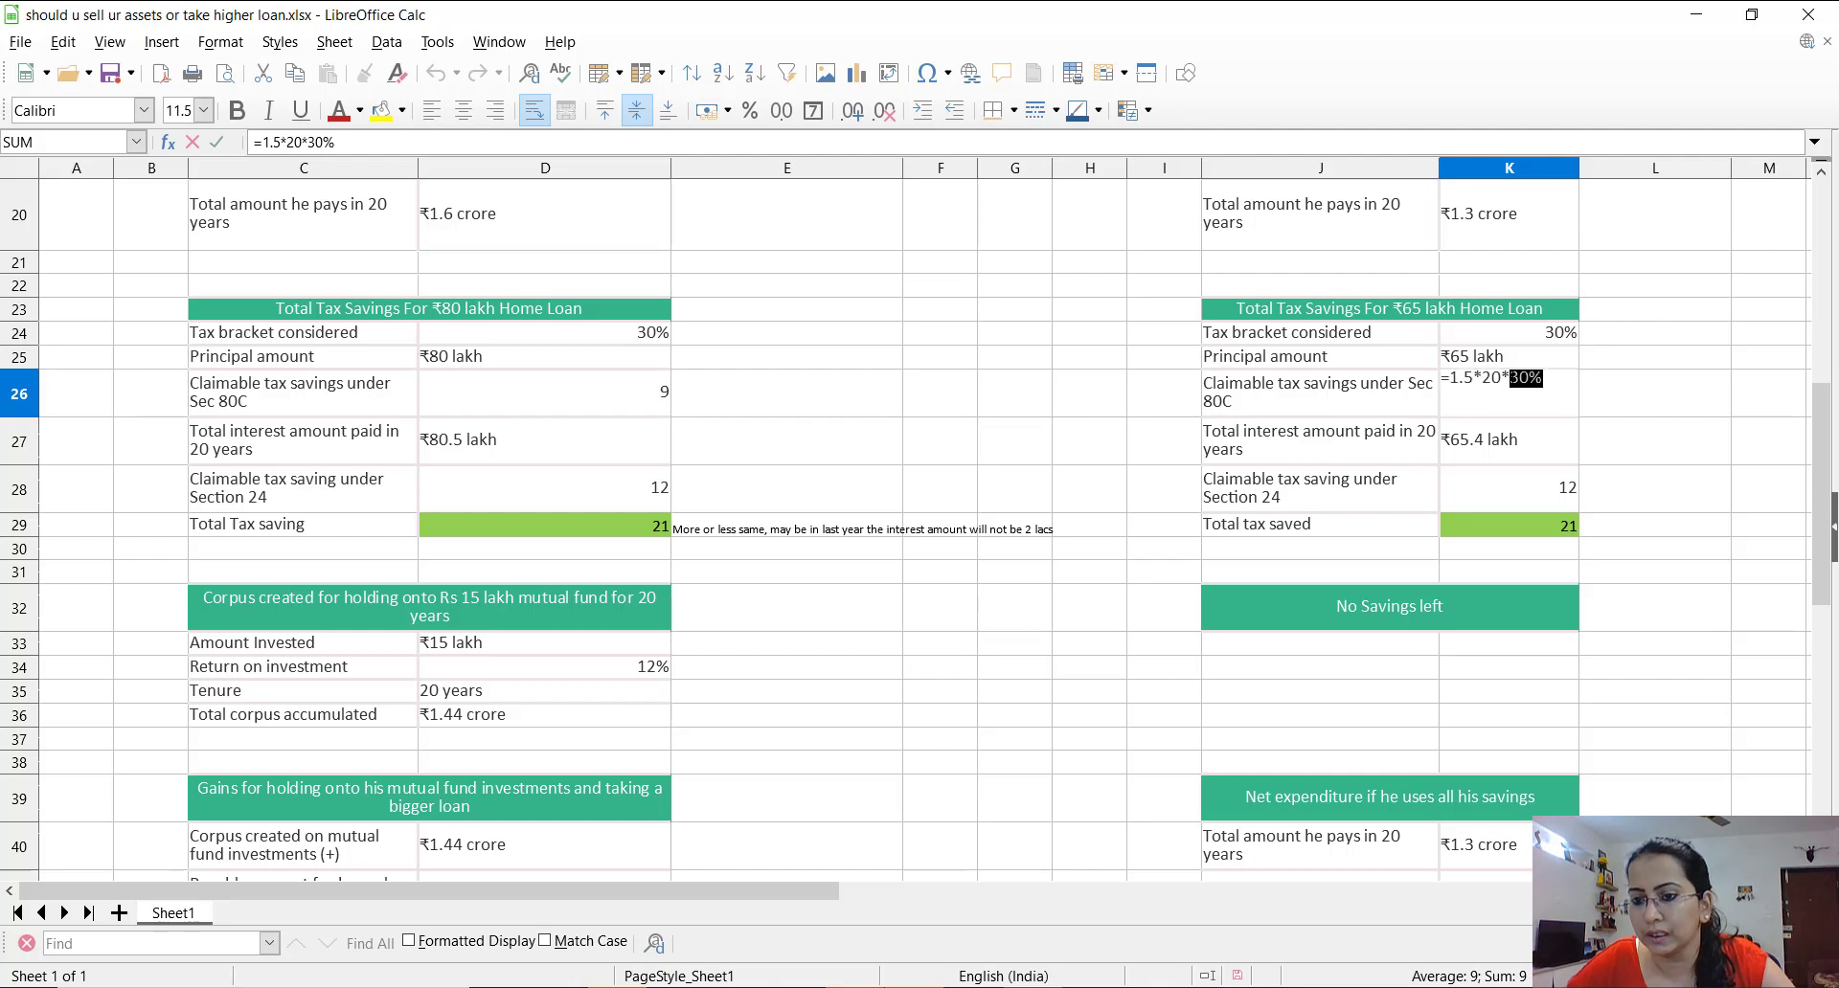
key(Escape)
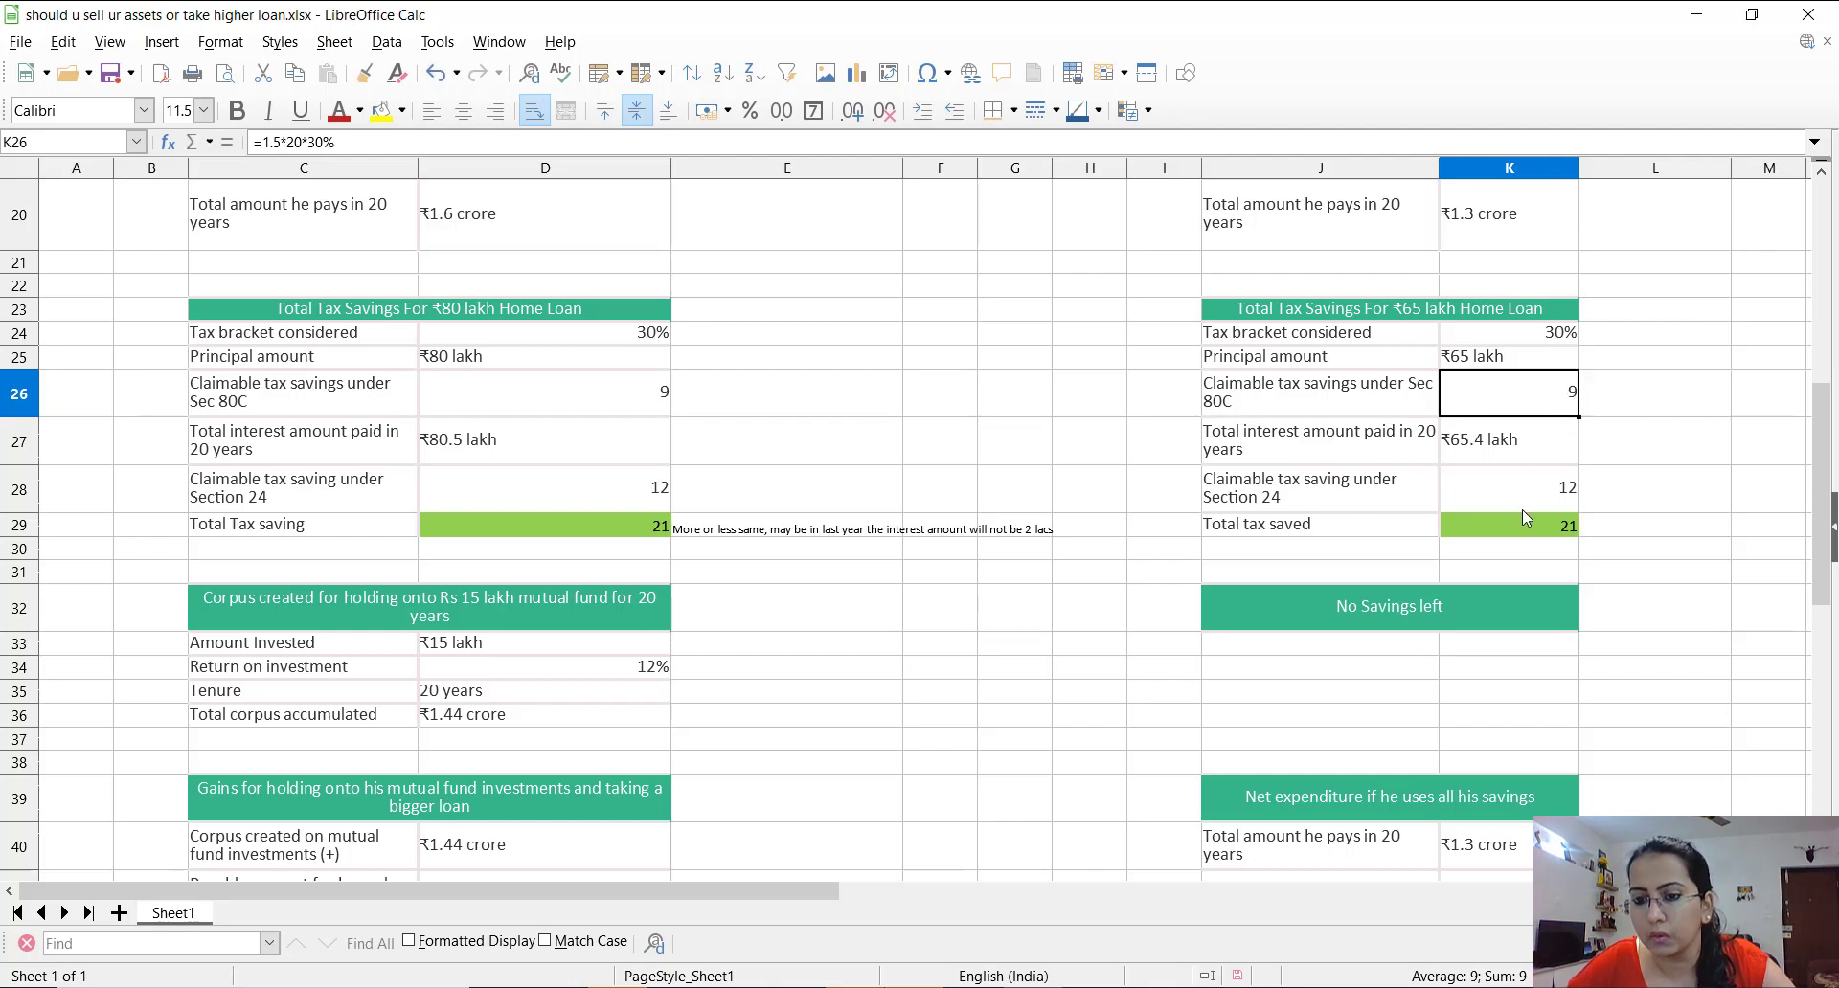
- Inspect Option 2's Section 24 tax-saving formula in K28 and how it adds to the Section 80C saving in the total in K29
click(1528, 496)
double_click(1527, 494)
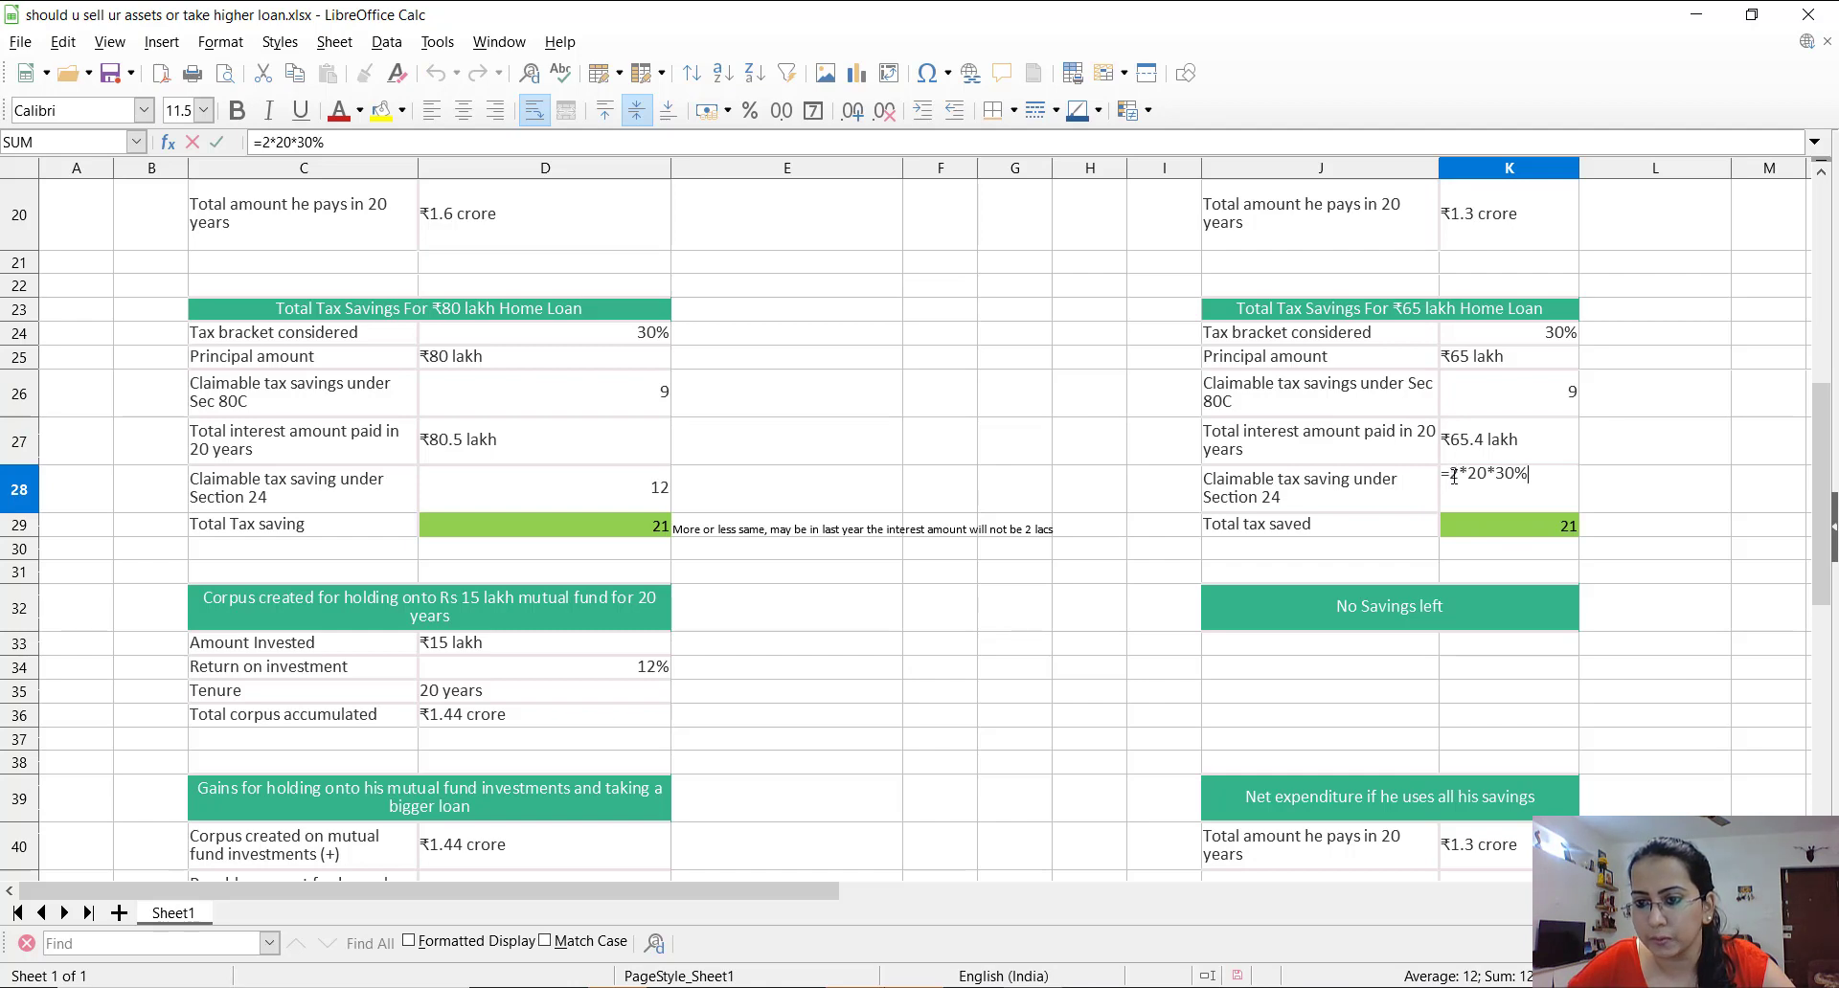
drag(1462, 476, 1529, 484)
key(Escape)
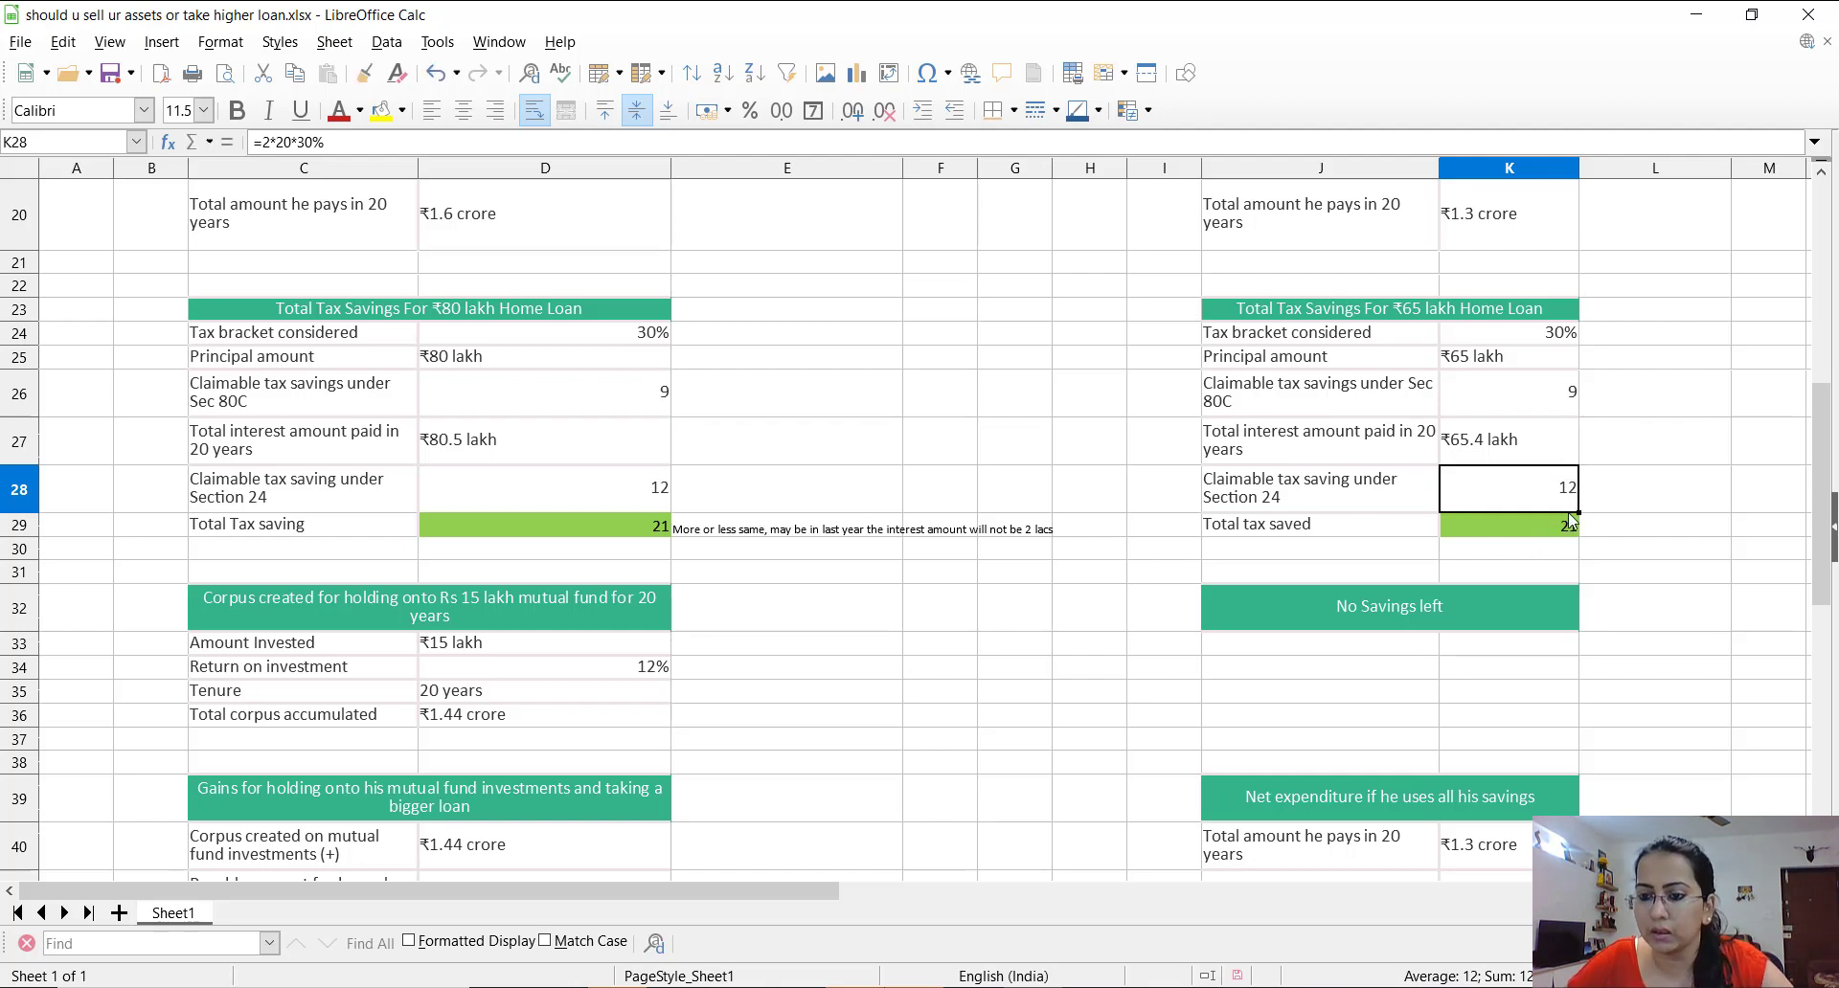
click(1552, 529)
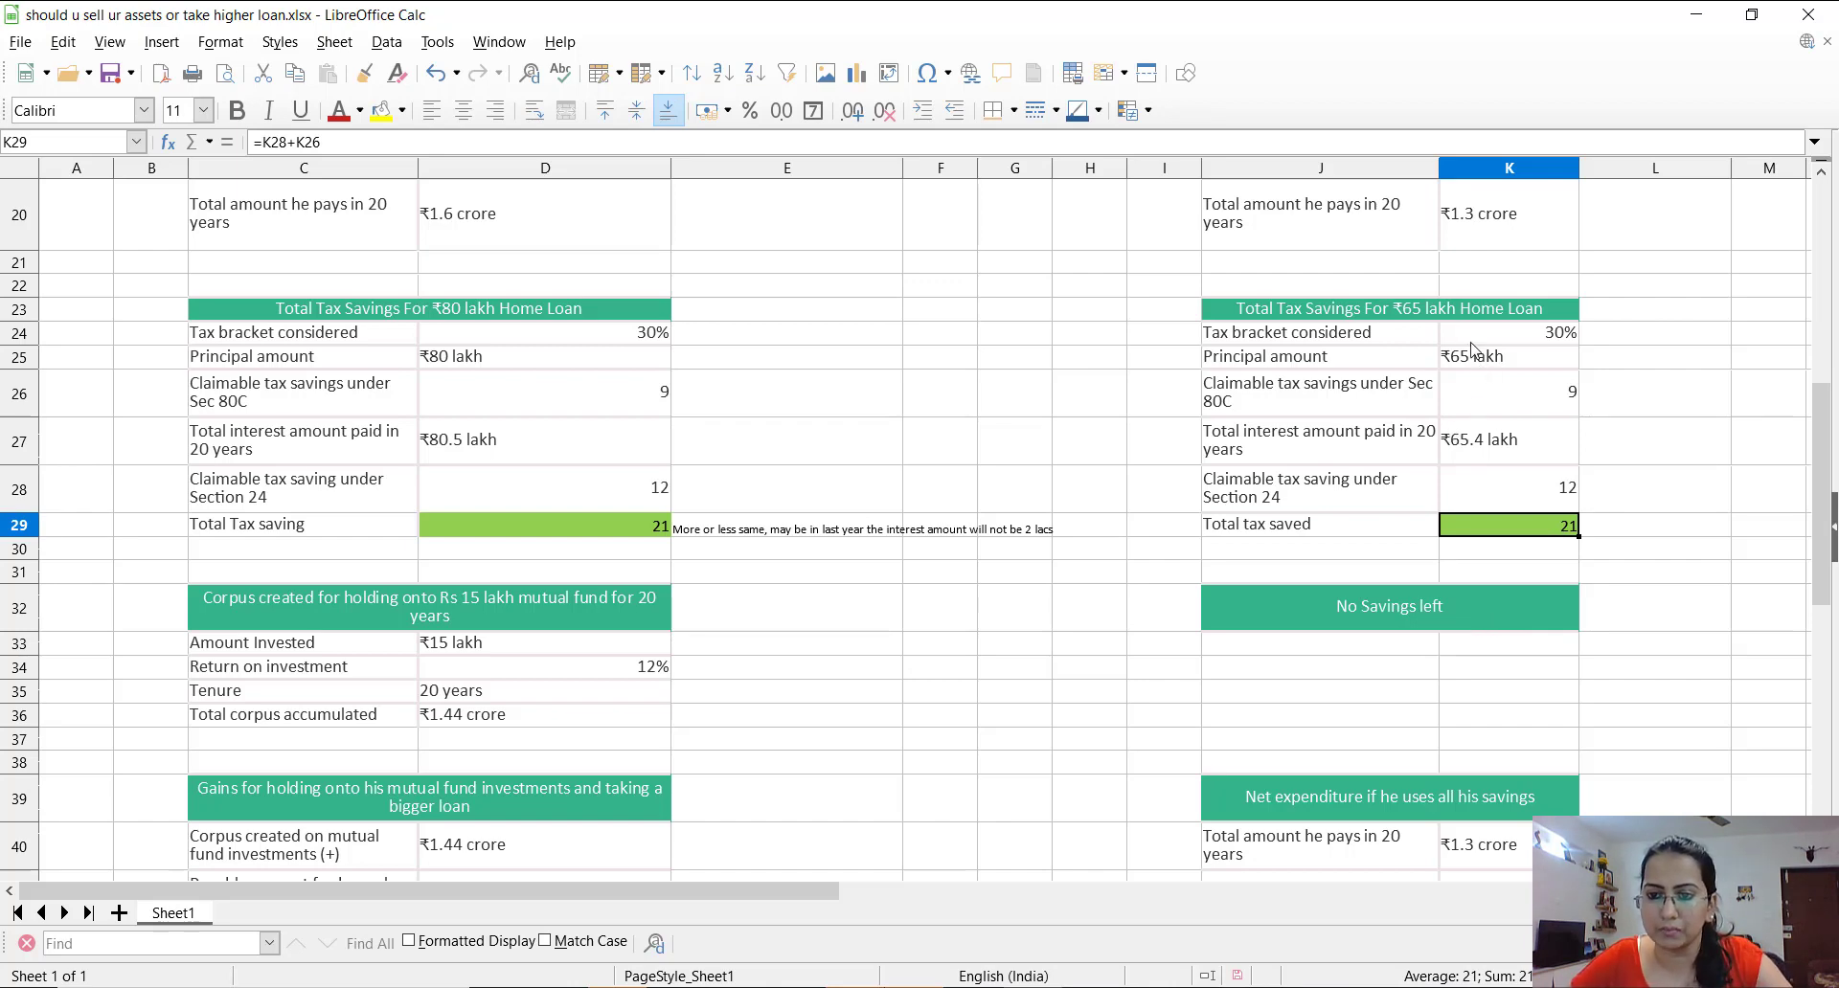
click(1522, 394)
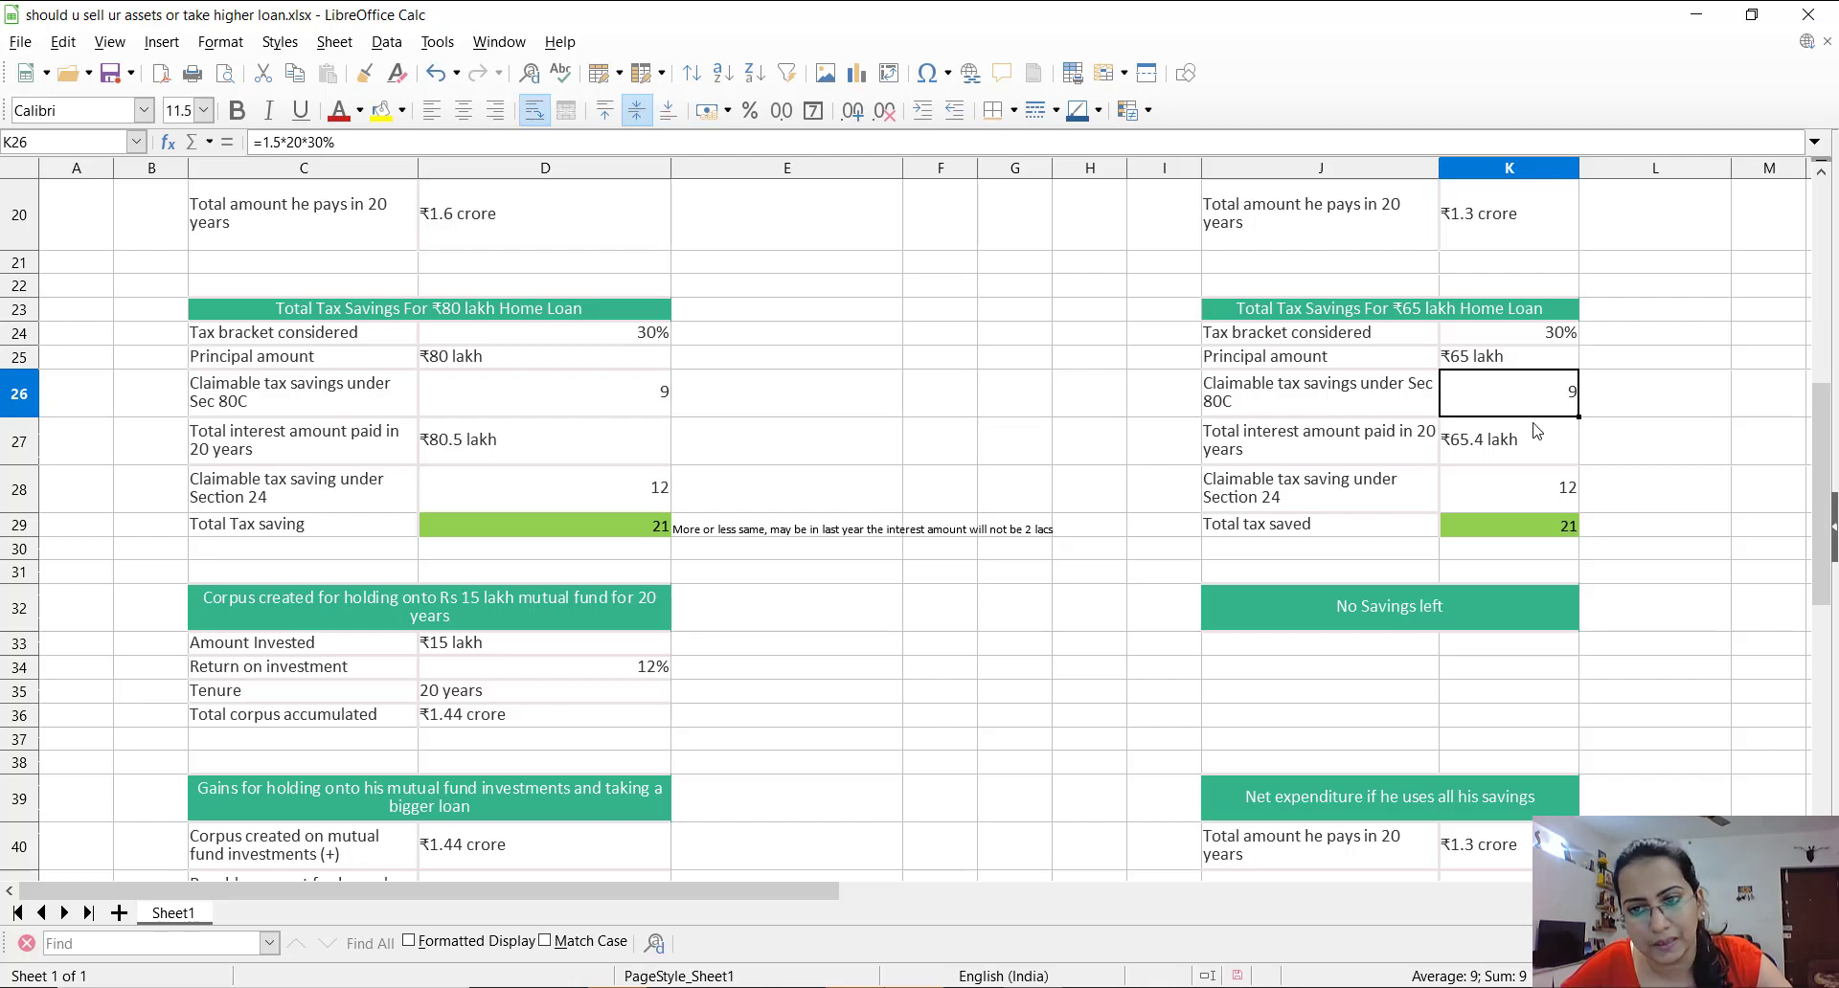
click(1530, 500)
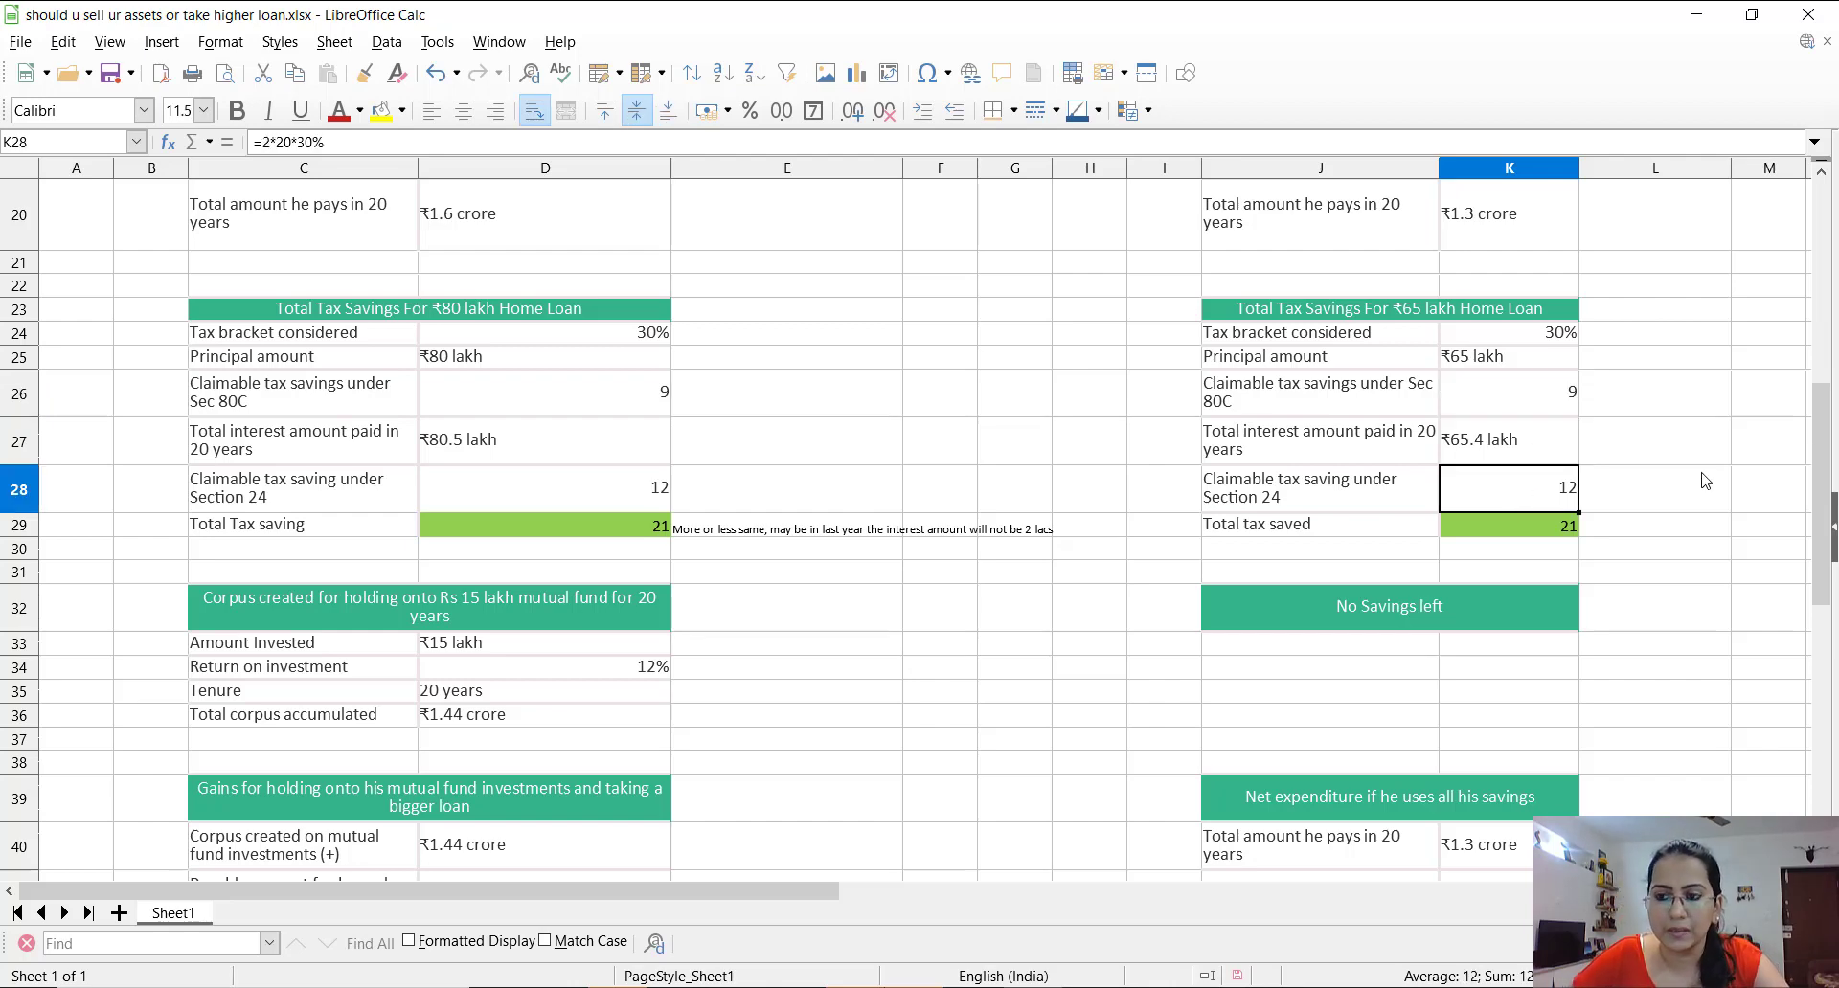
- Read Option 2's No Savings left heading and examine the total paid, tax saving and net expenditure in K40 to K42
scroll(1824, 484, down, 3)
click(1390, 265)
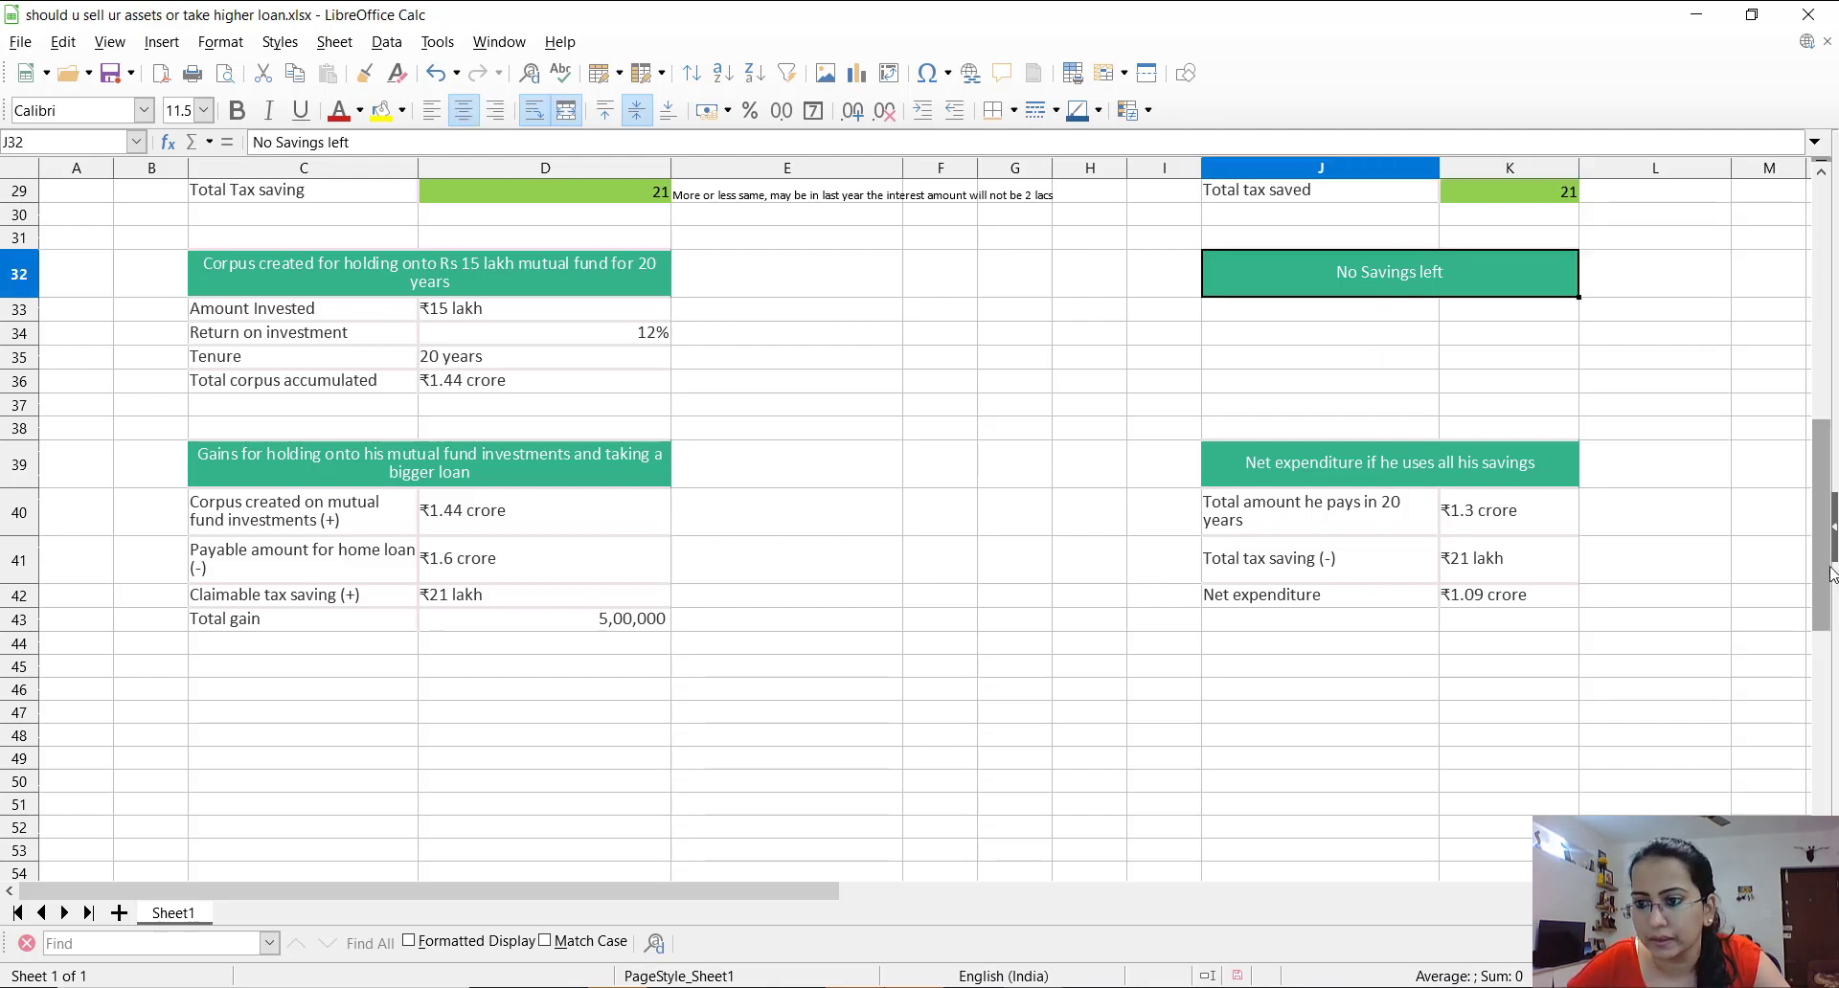
drag(1824, 598, 1824, 608)
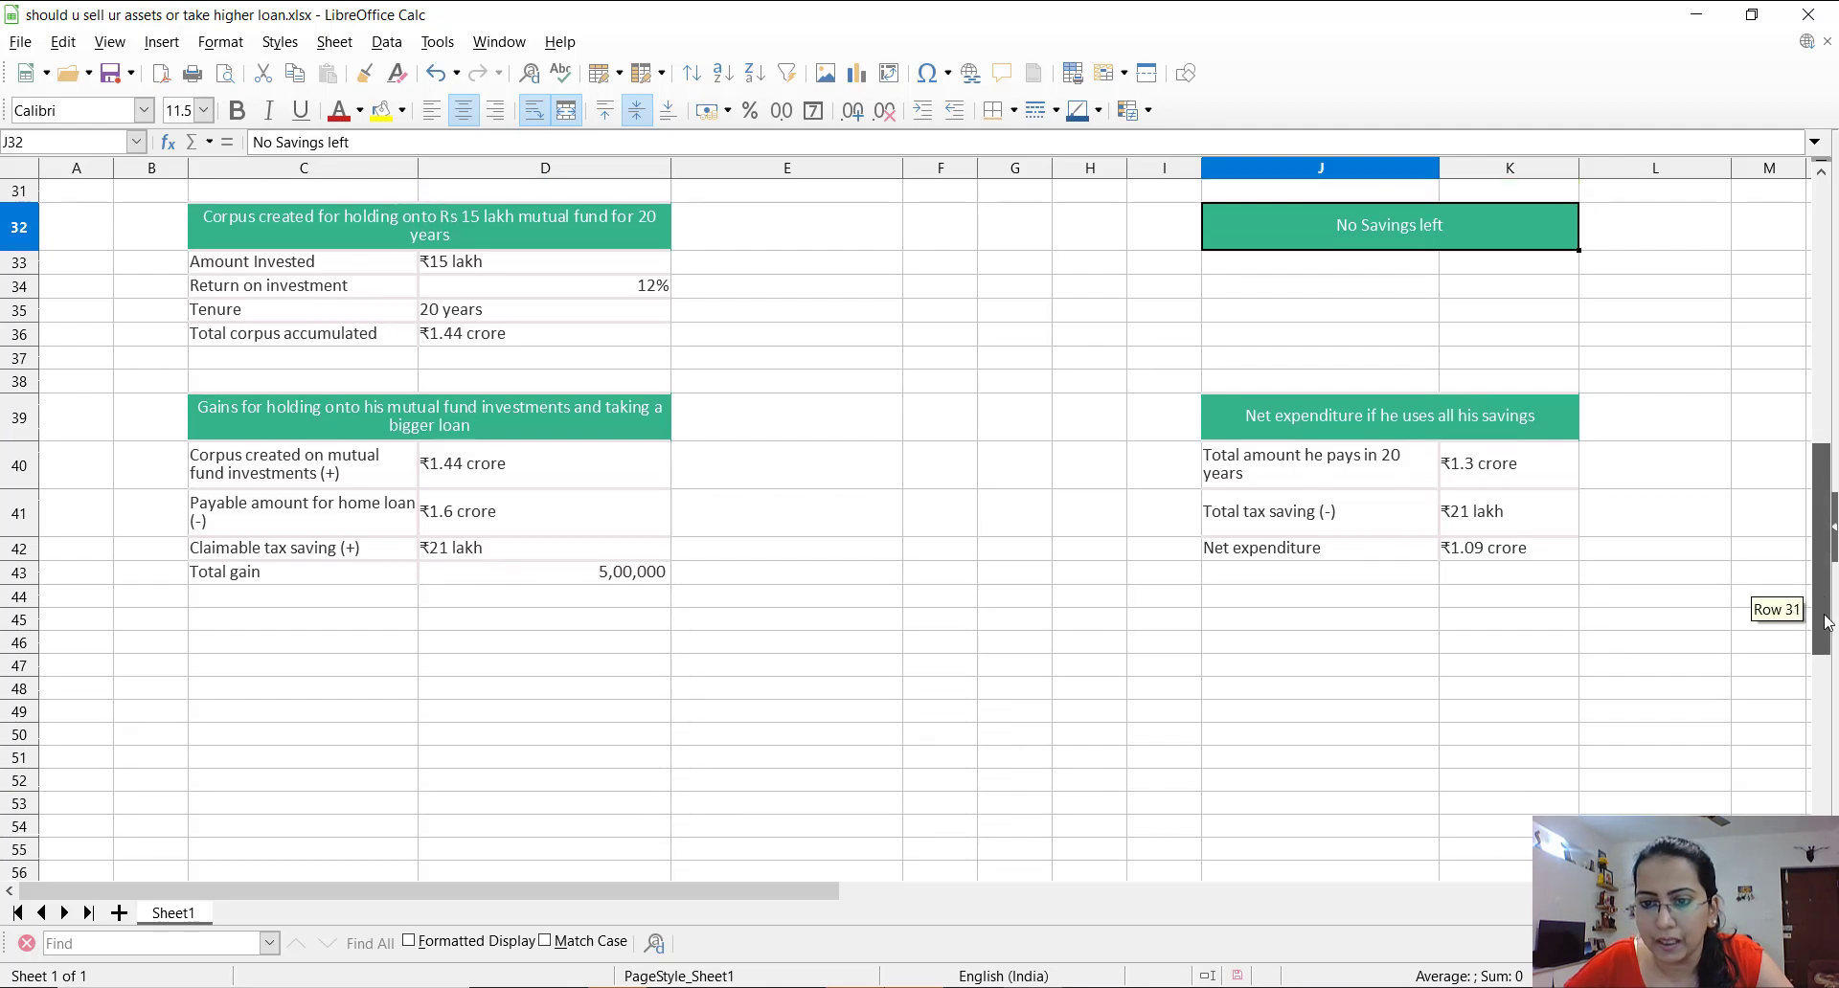
click(1402, 476)
click(1523, 479)
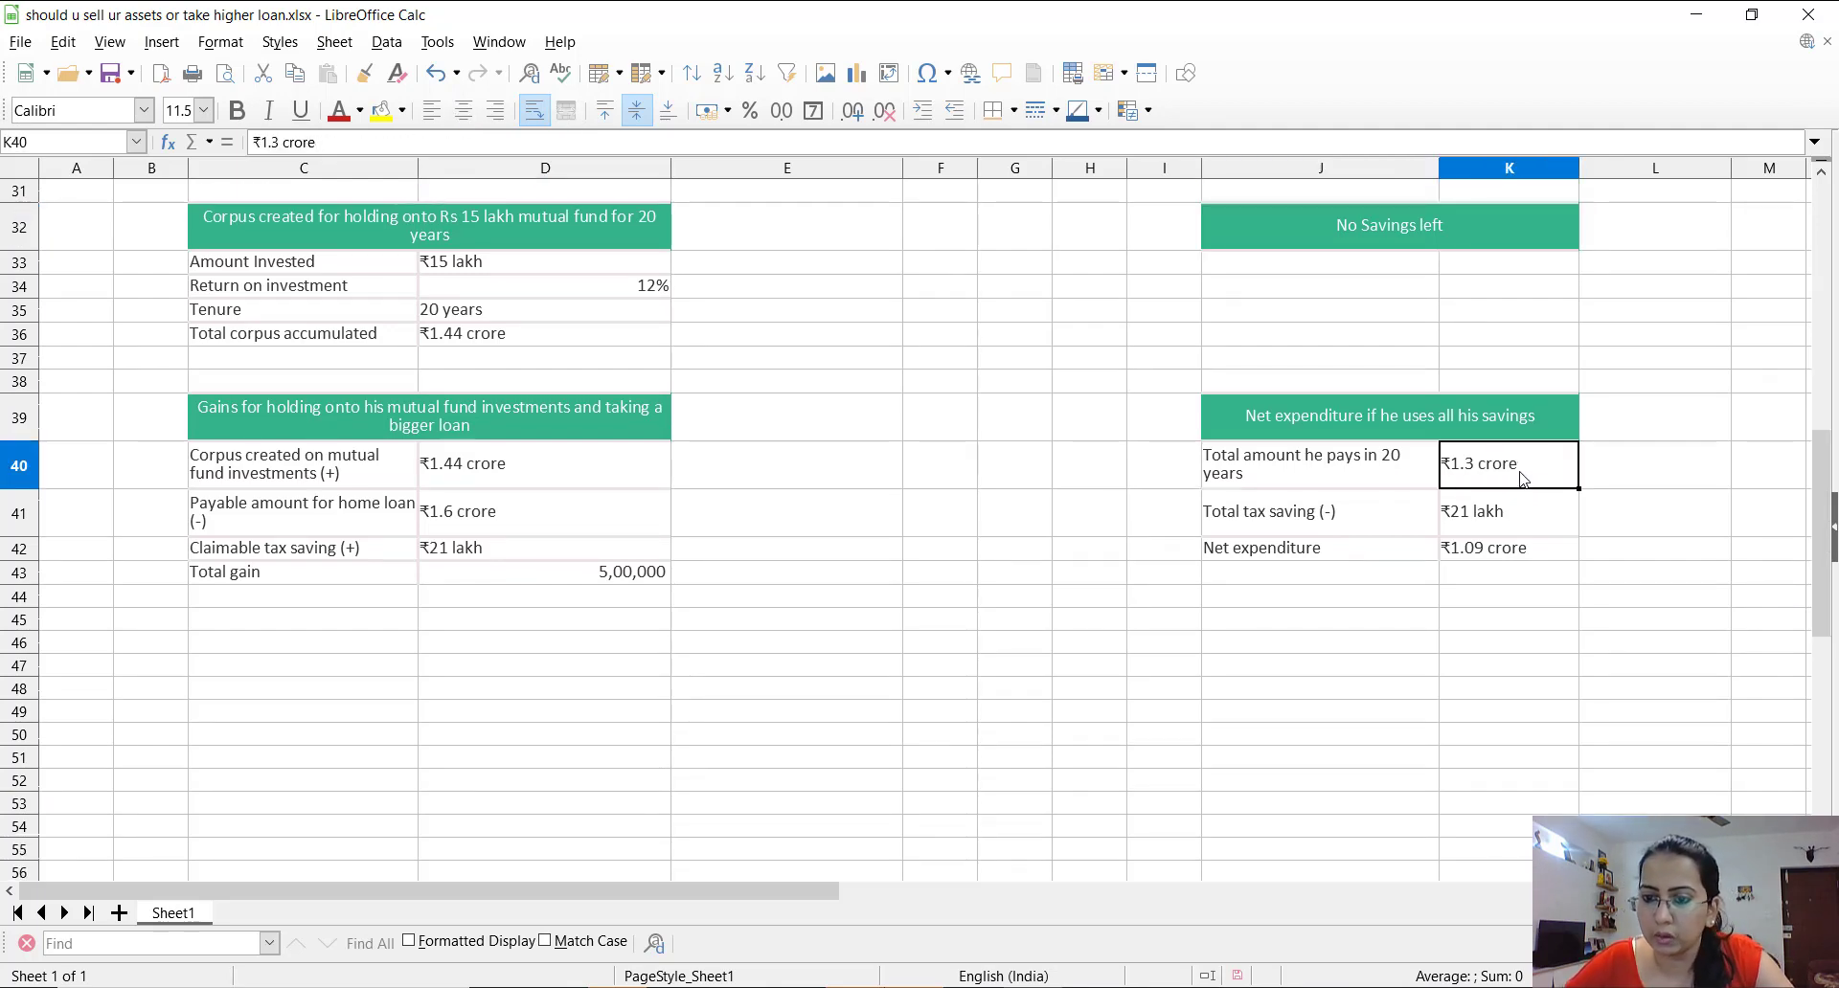
click(1482, 550)
click(1434, 515)
click(1473, 514)
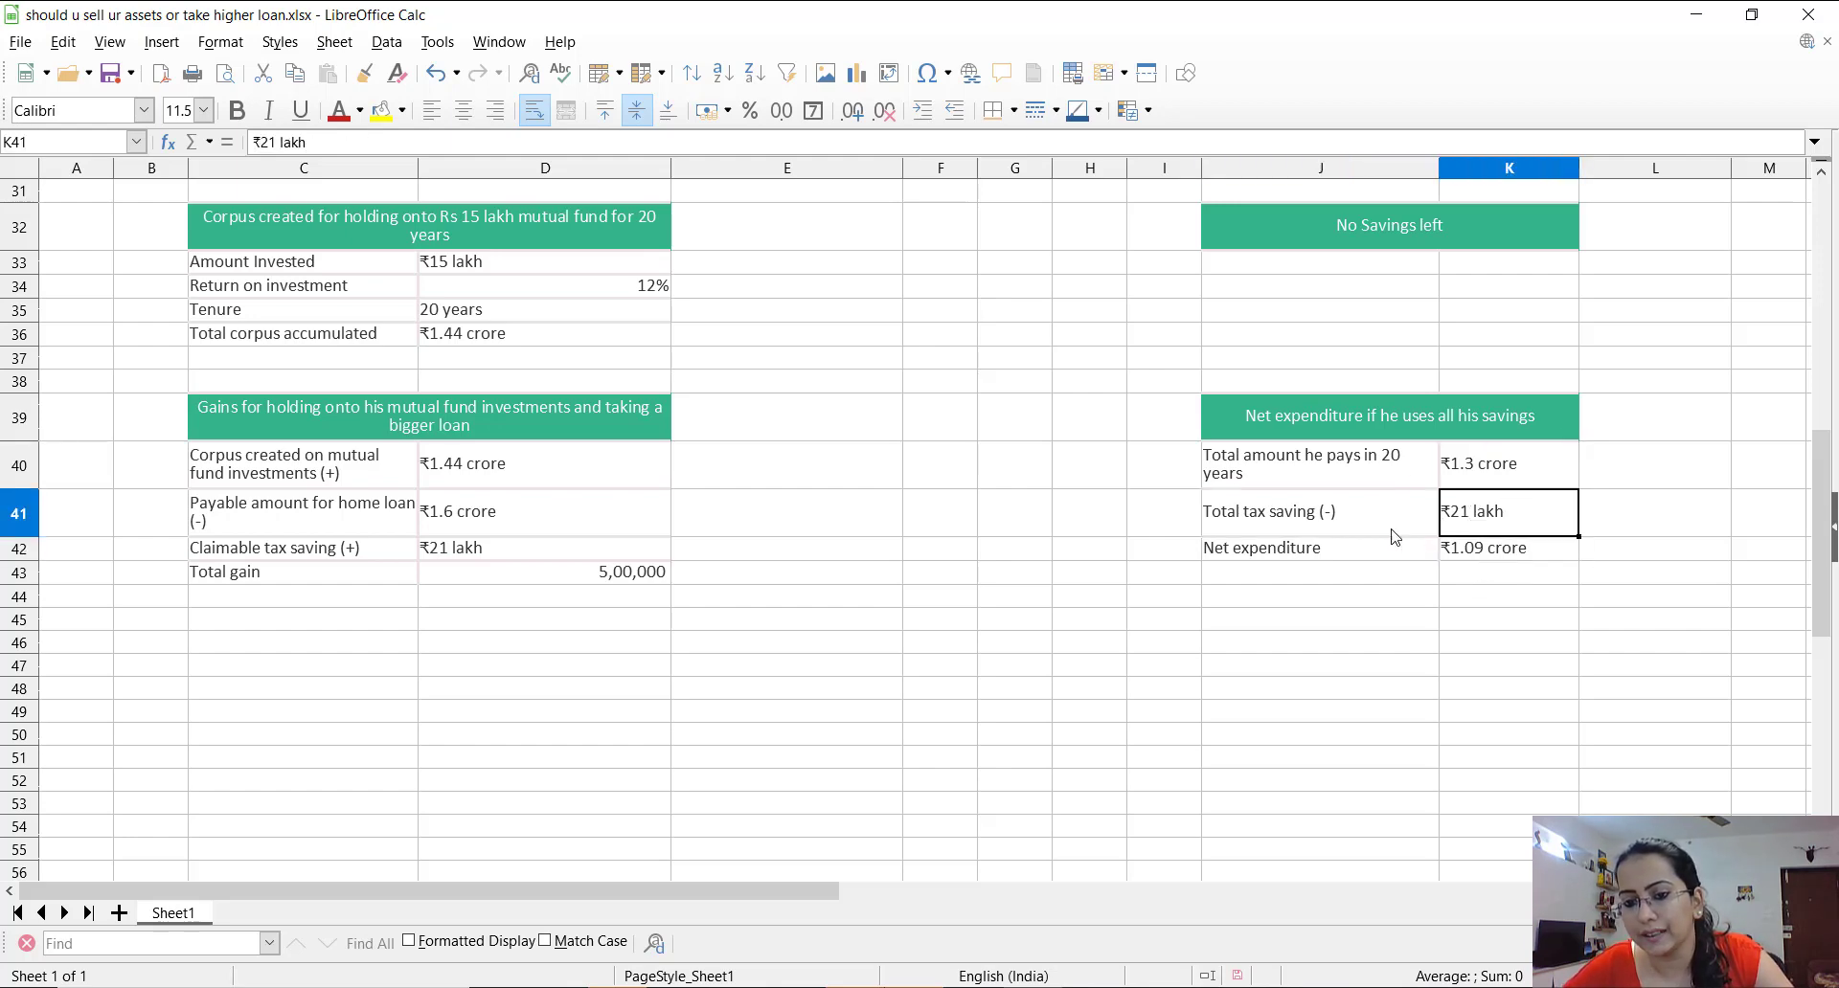
click(1376, 555)
click(1514, 551)
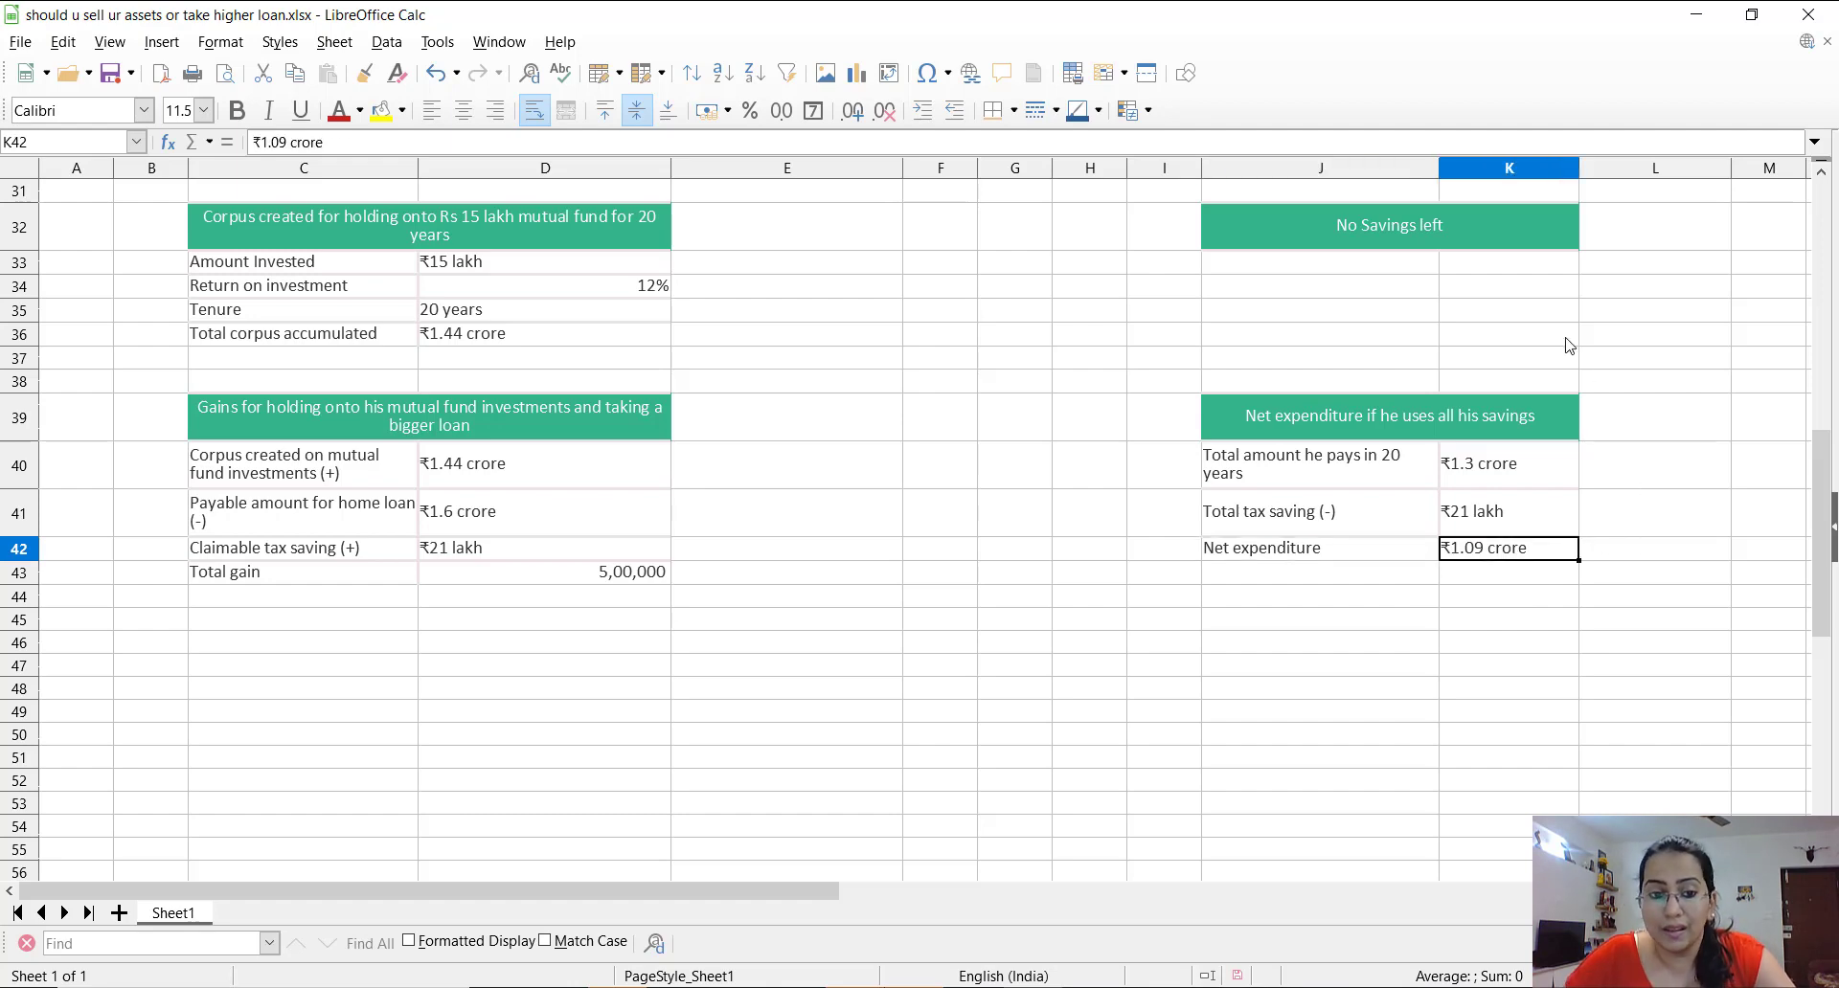
- Compare Option 1's total gain in D43 with Option 2's net expenditure in K42, and review the tax savings and corpus sections above
click(501, 572)
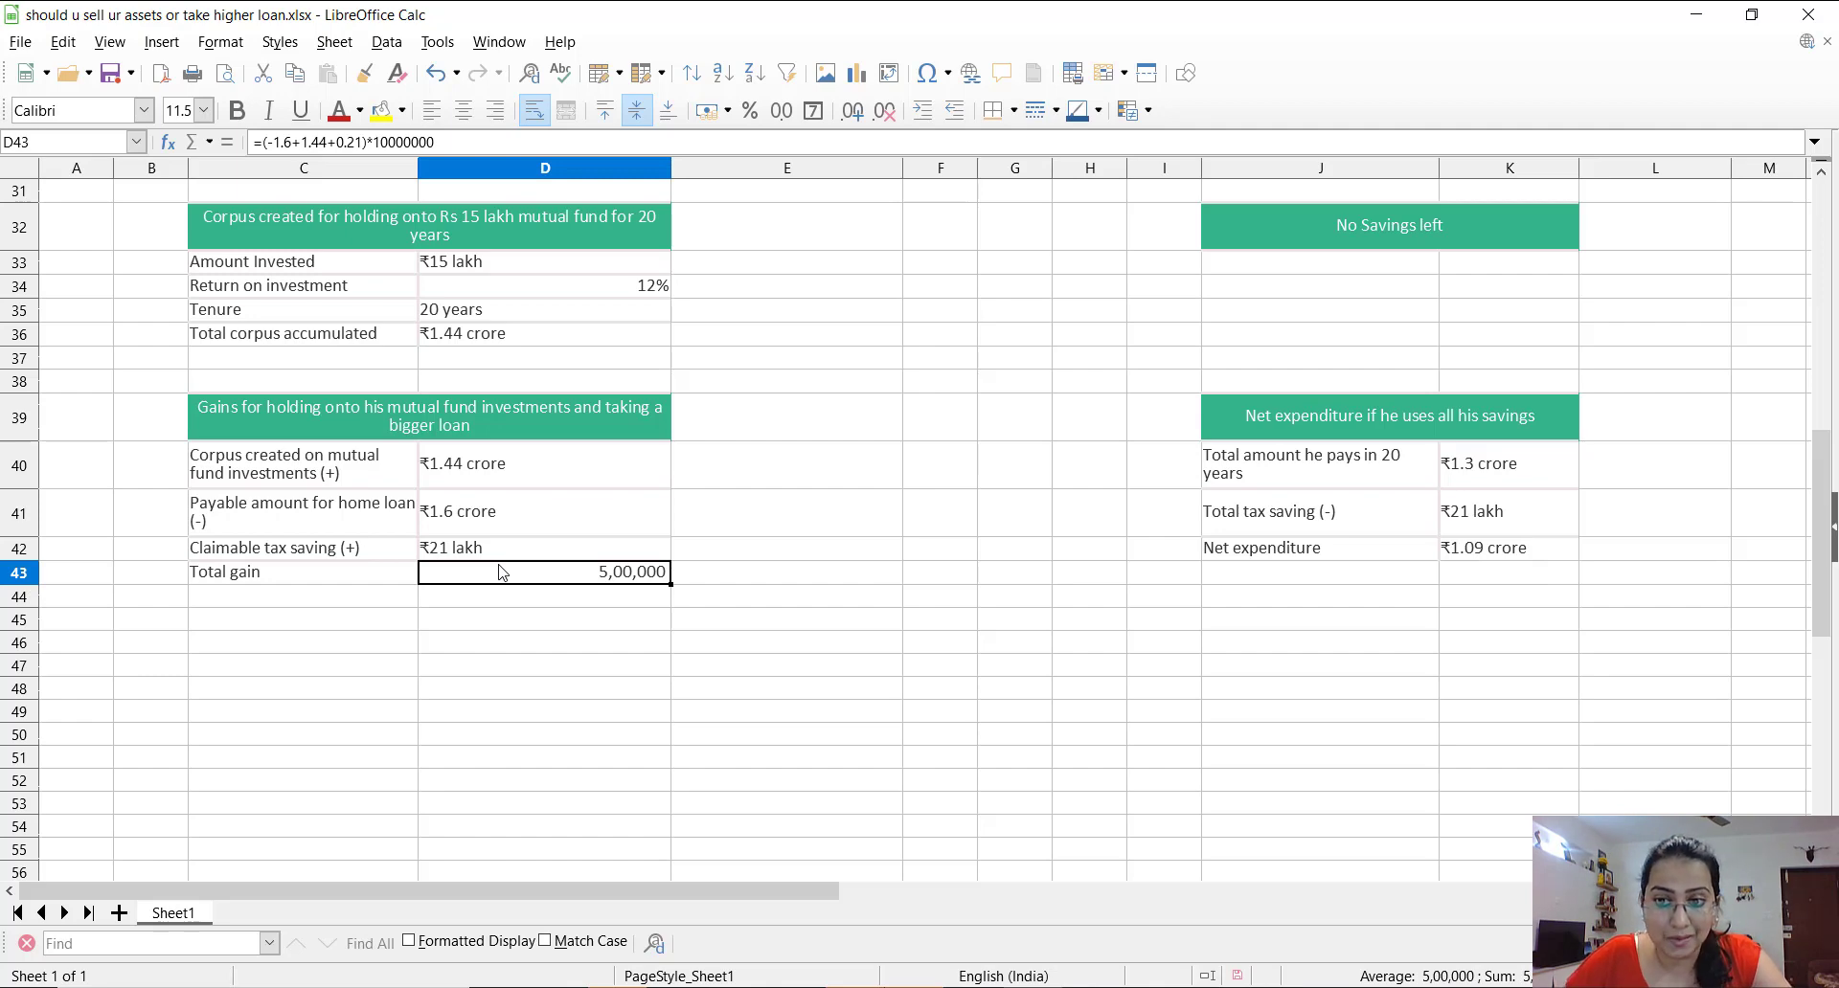
click(1463, 550)
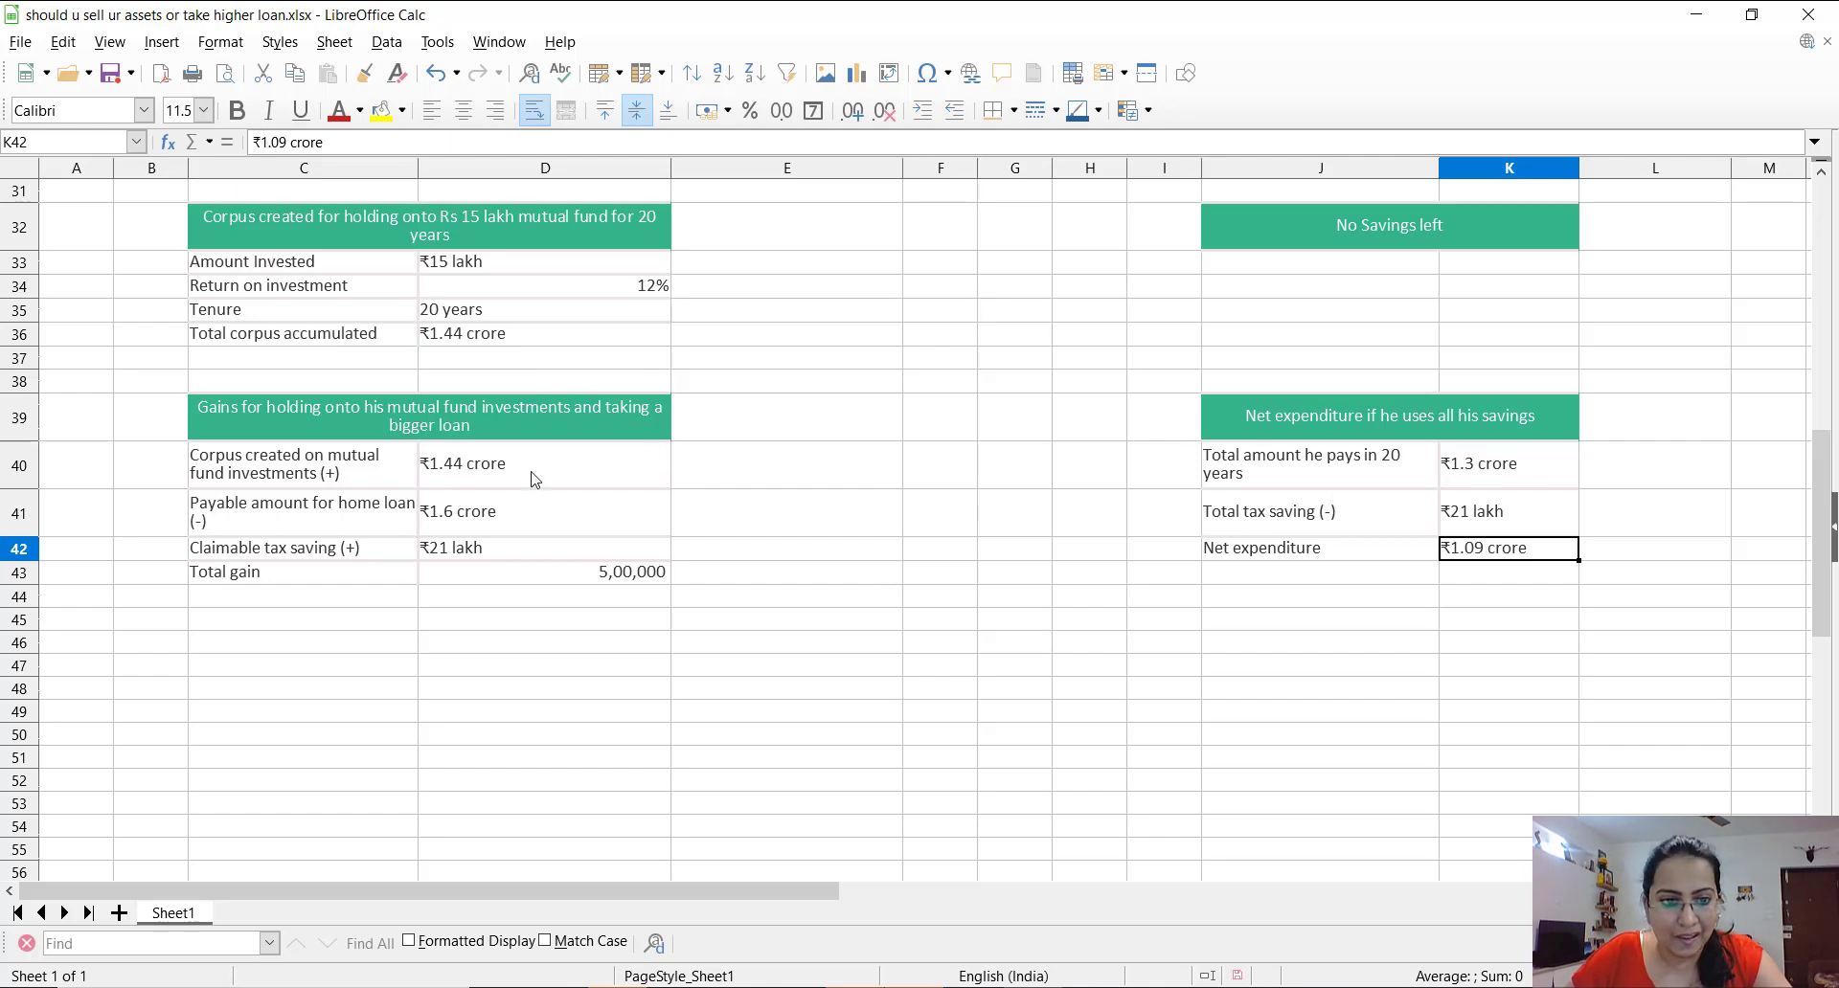
click(481, 571)
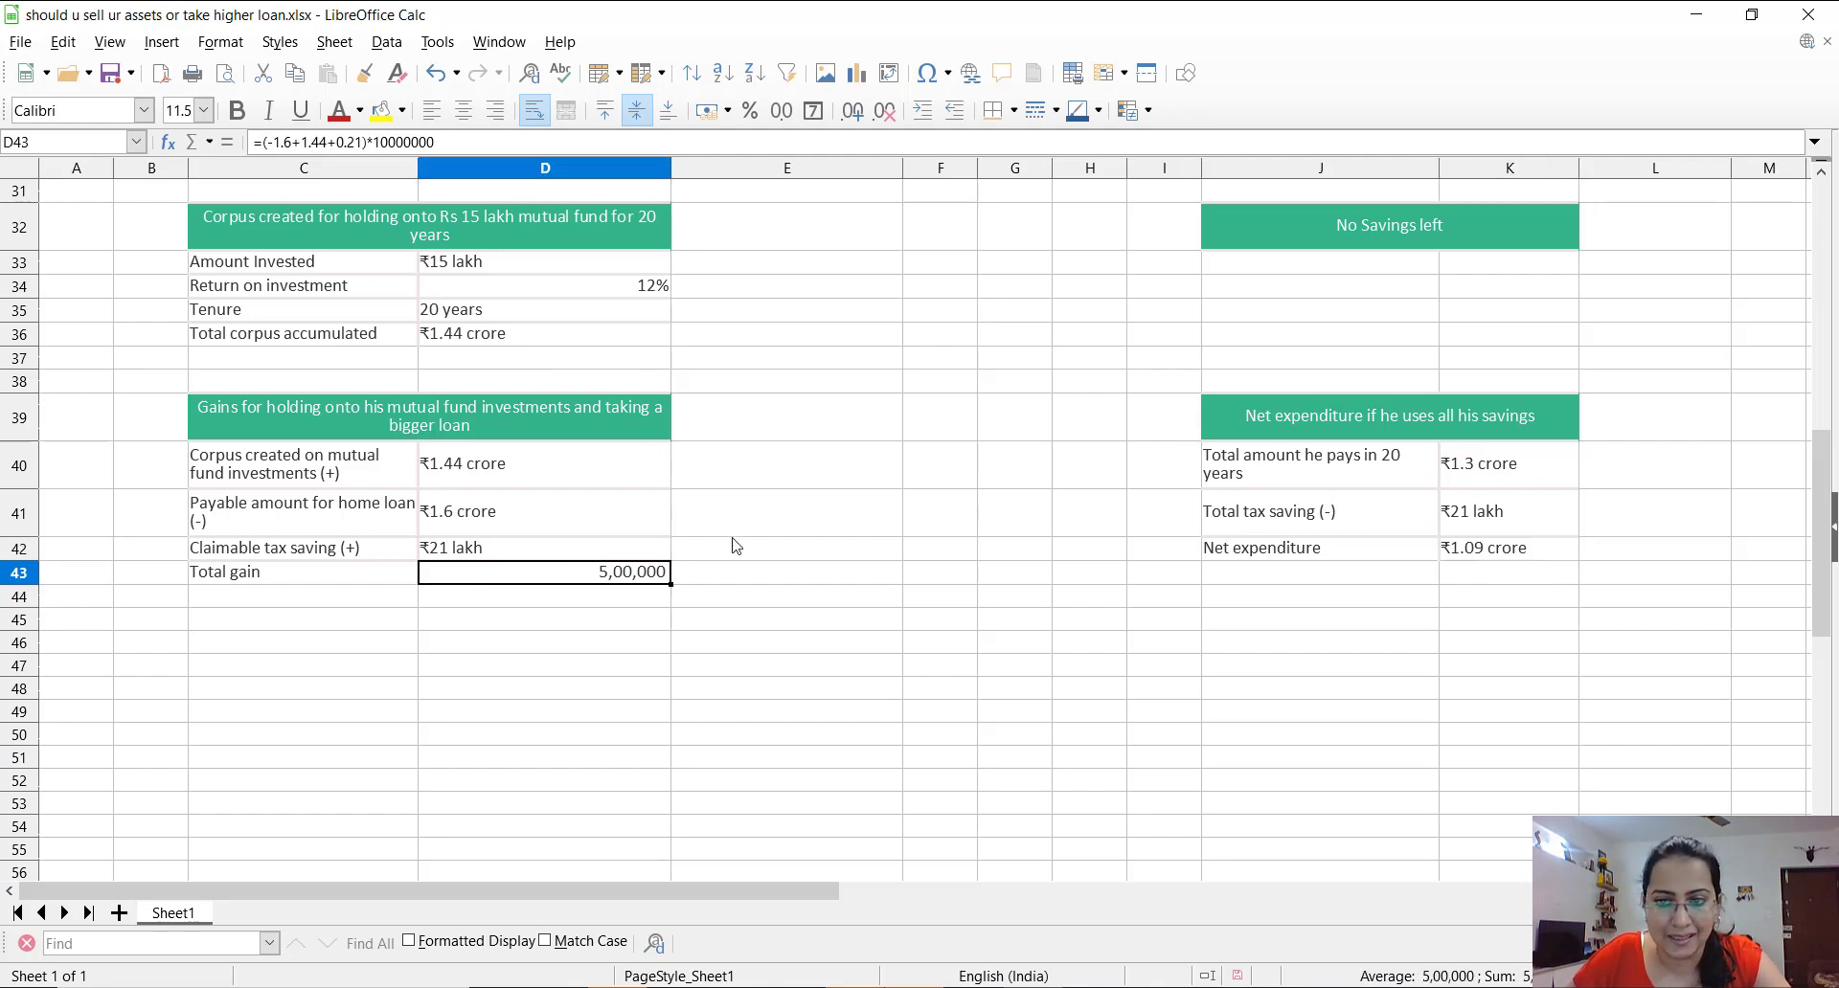
click(1456, 550)
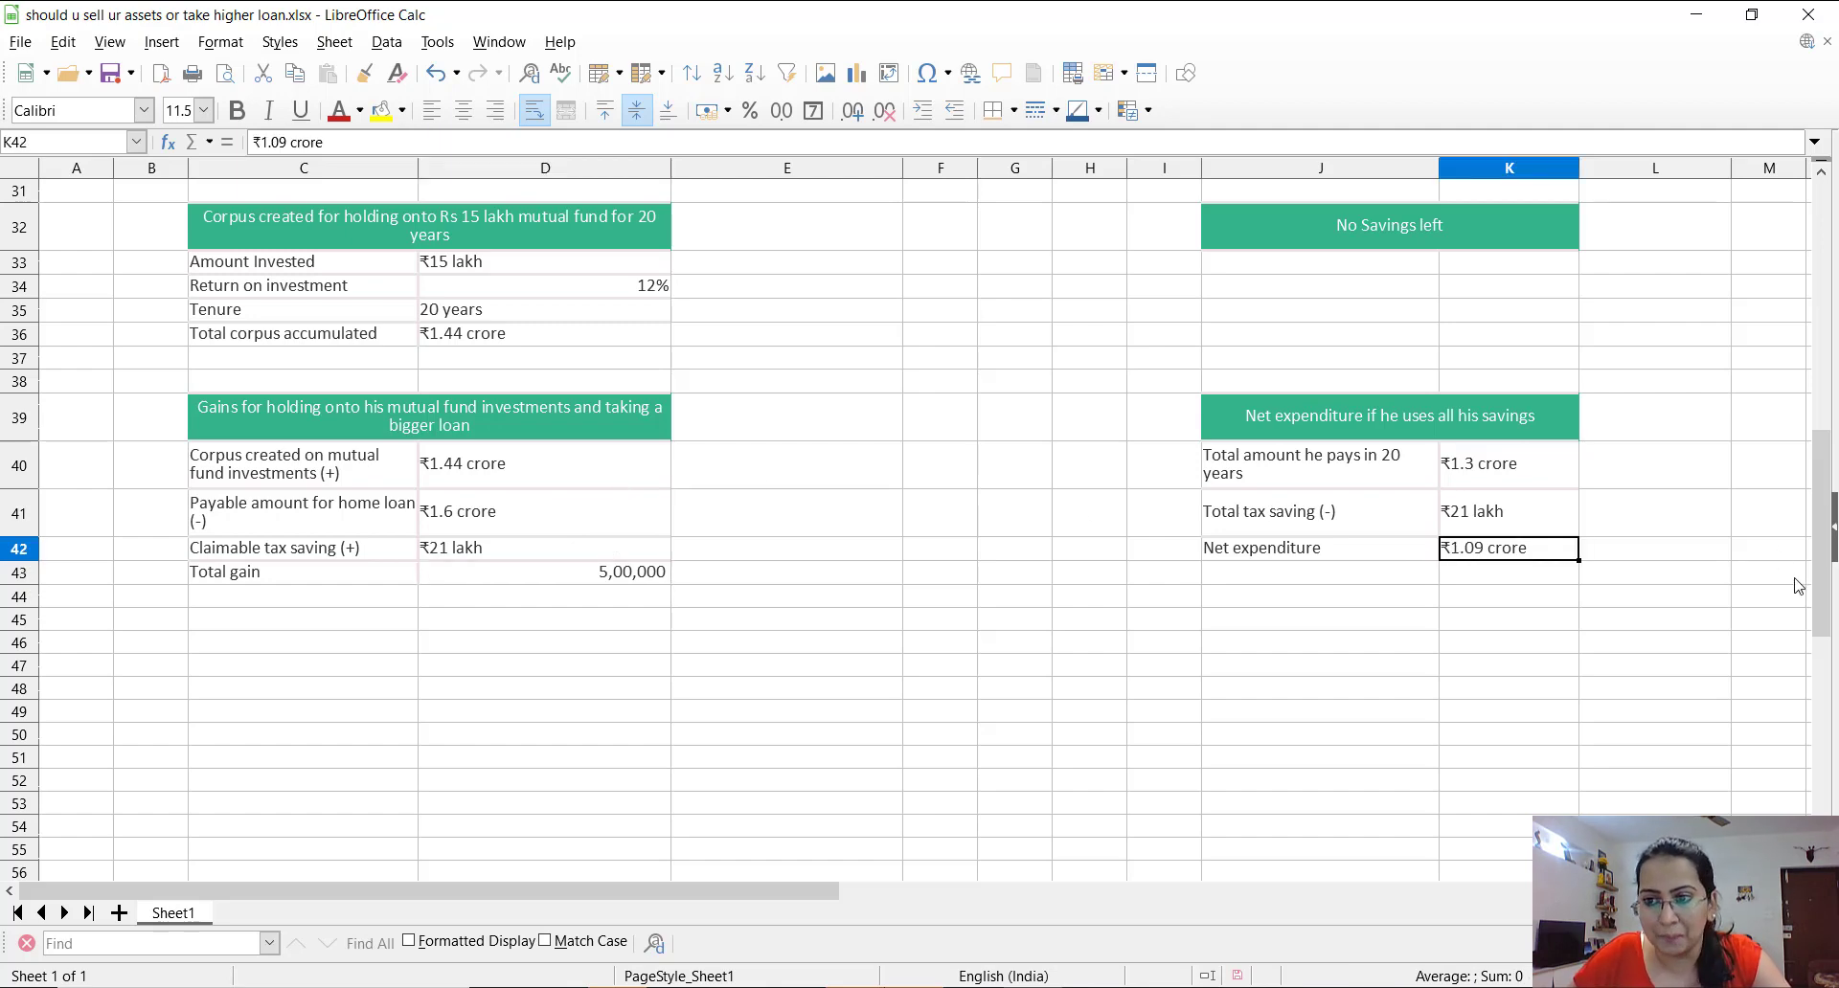
drag(1822, 632, 1824, 514)
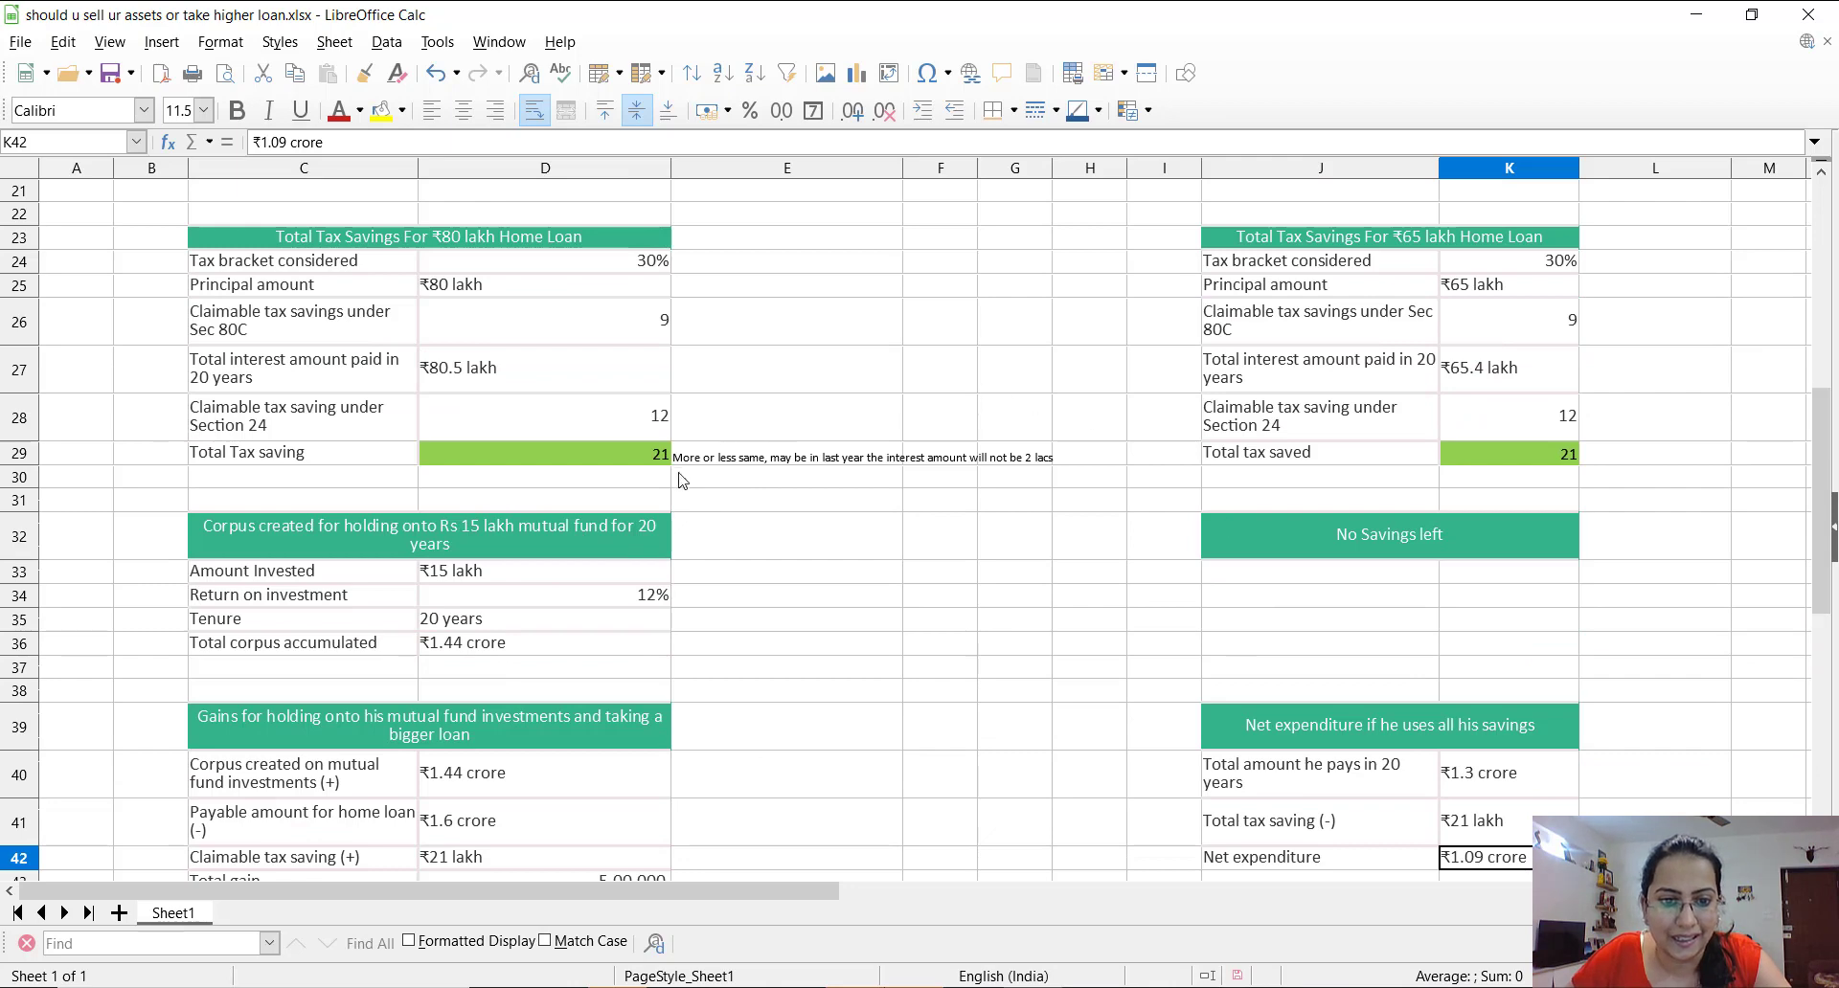
drag(1825, 575, 1824, 614)
click(584, 667)
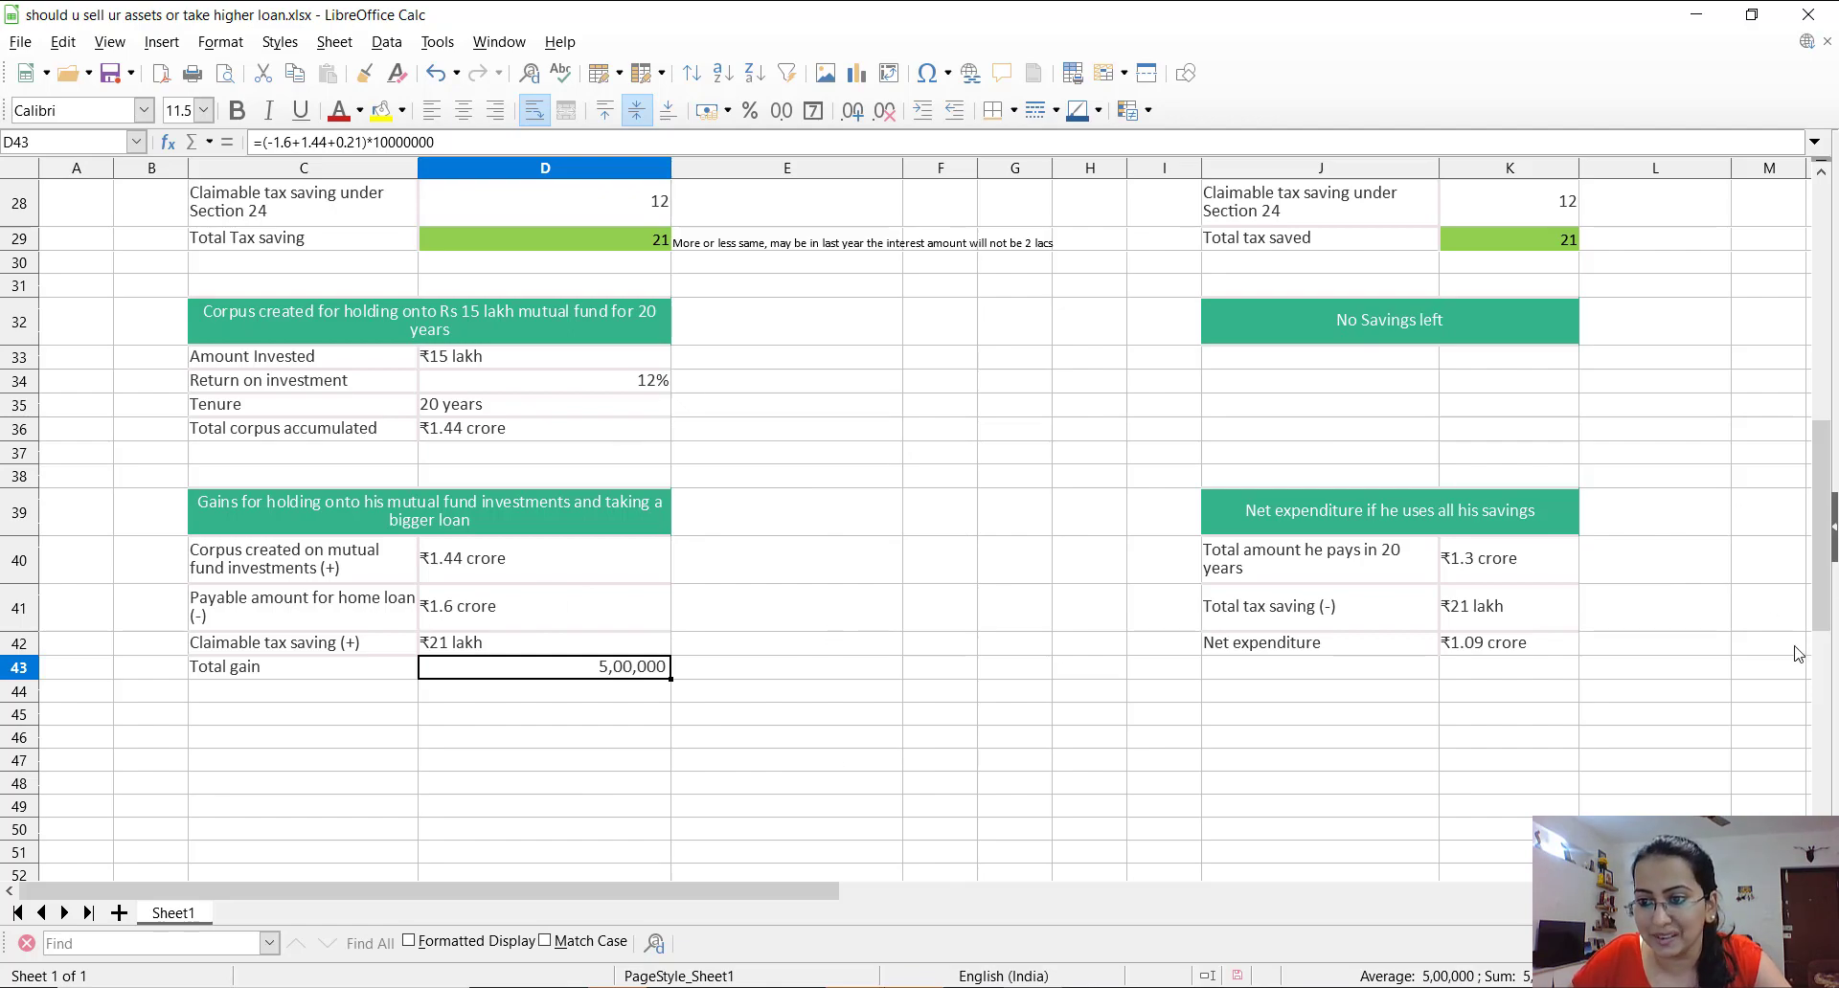
drag(1824, 586, 1827, 525)
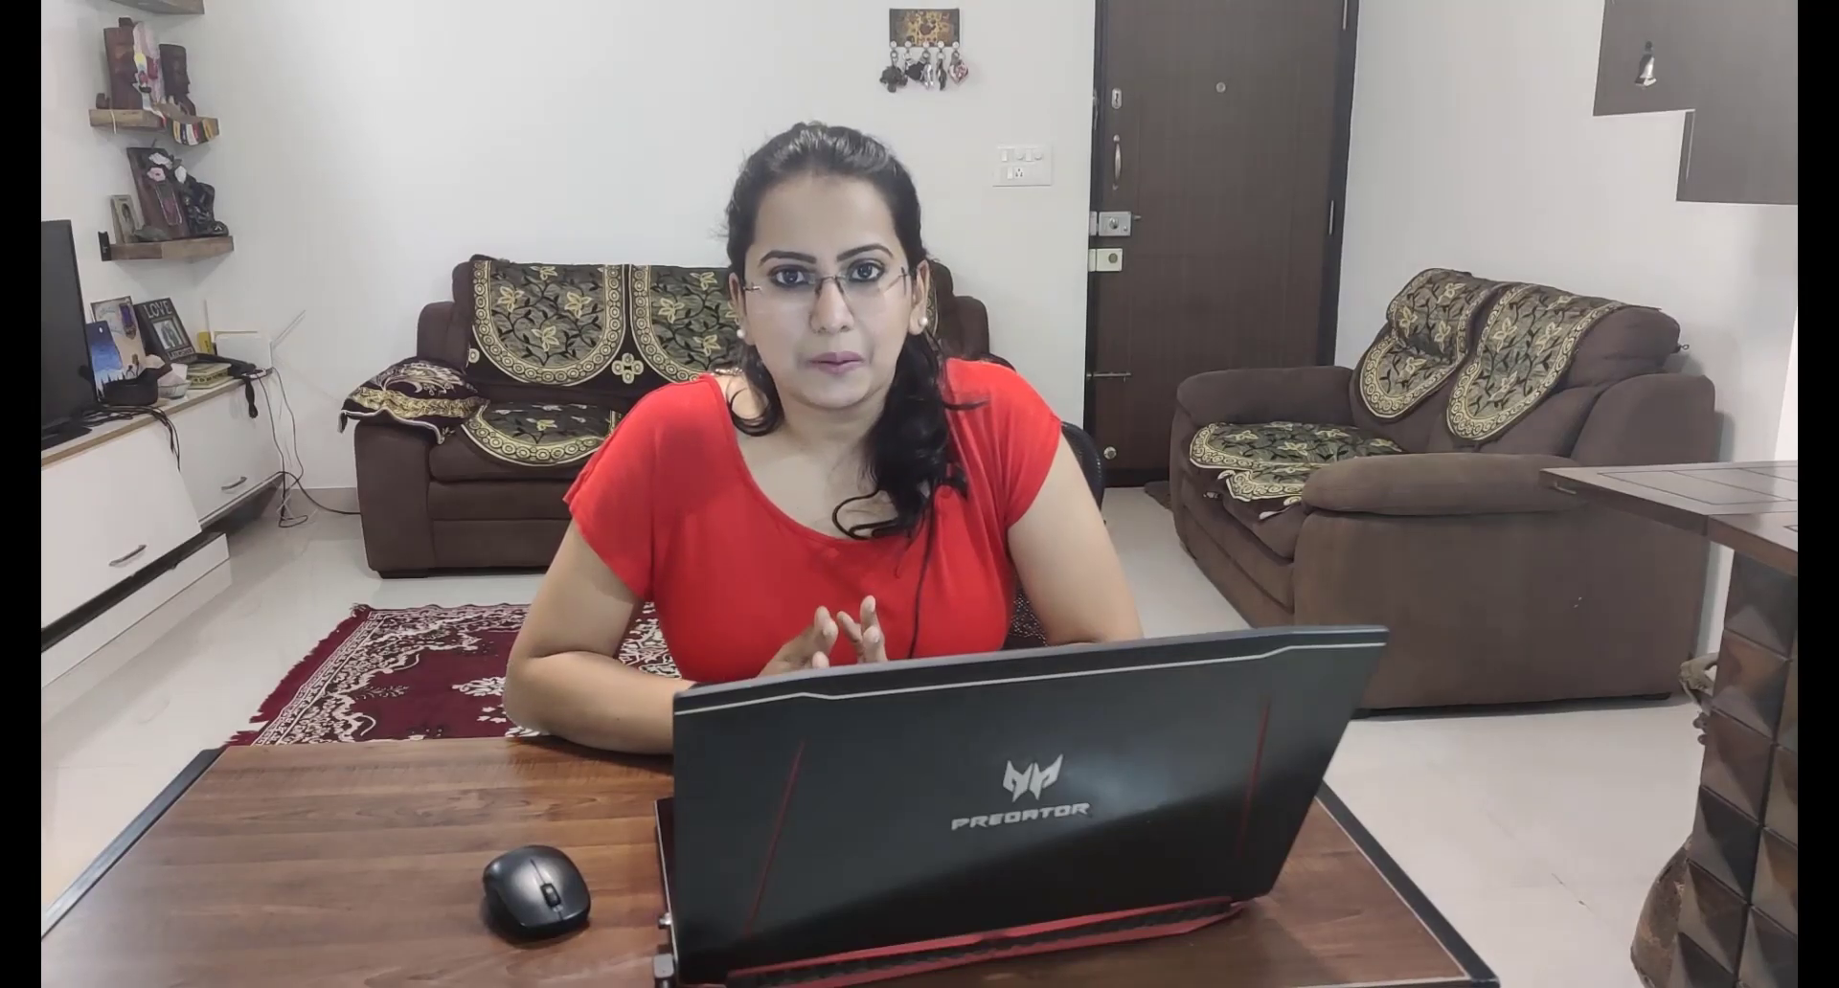